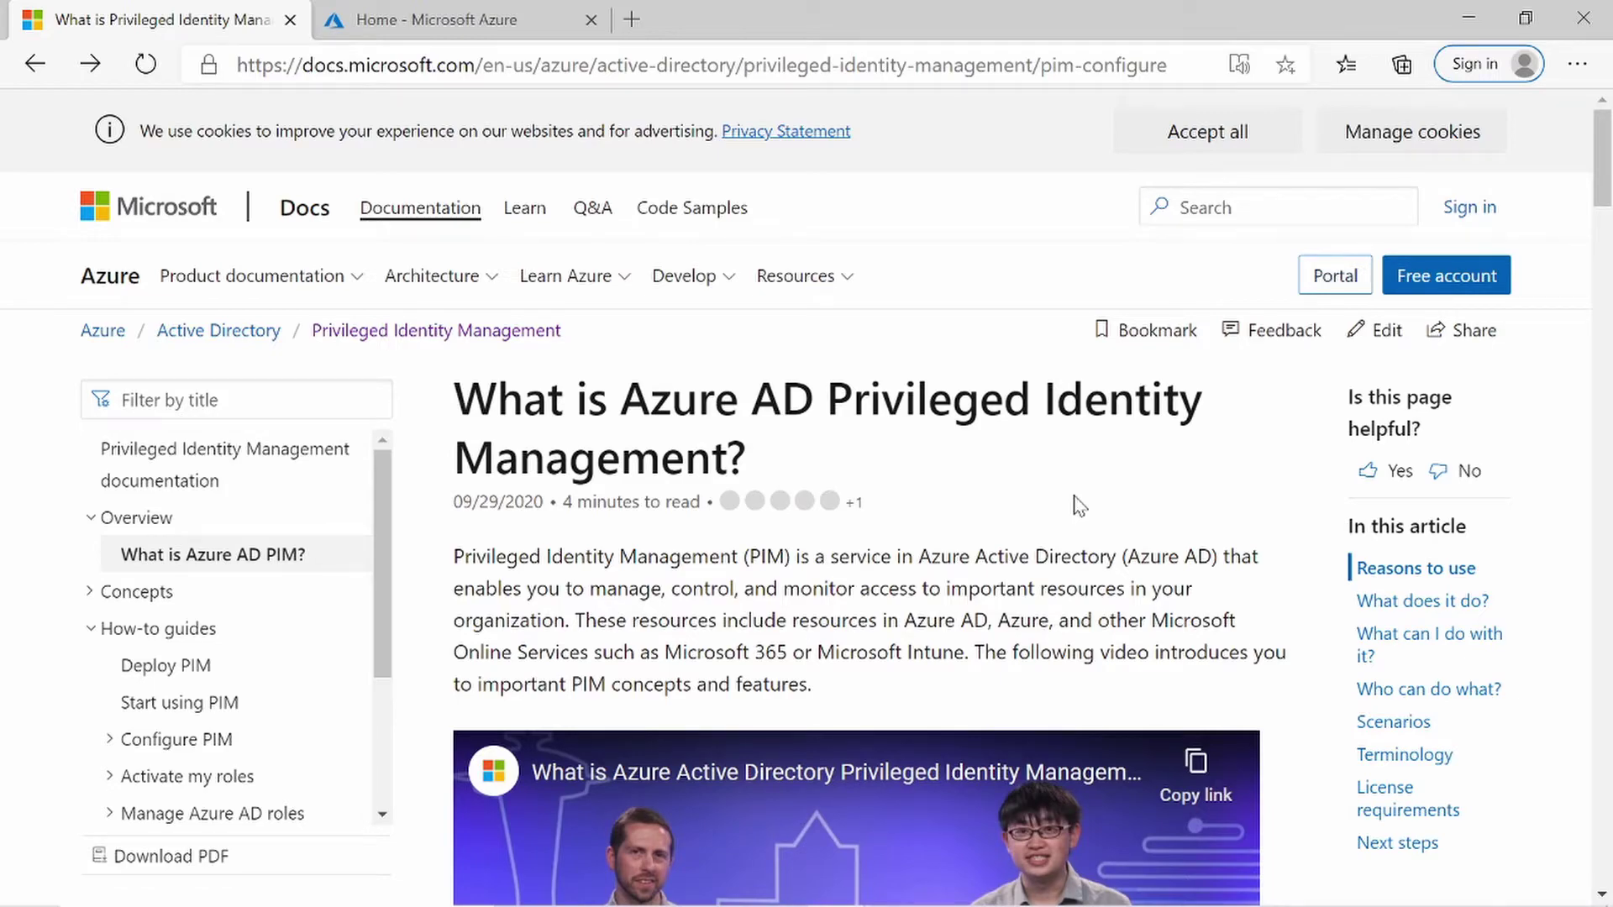
# Review the key features listed under "What does it do?", highlighting just-in-time, time-bound, approval, multi-factor authentication, justification and audit history.
pyautogui.scroll(-15, 1080, 505)
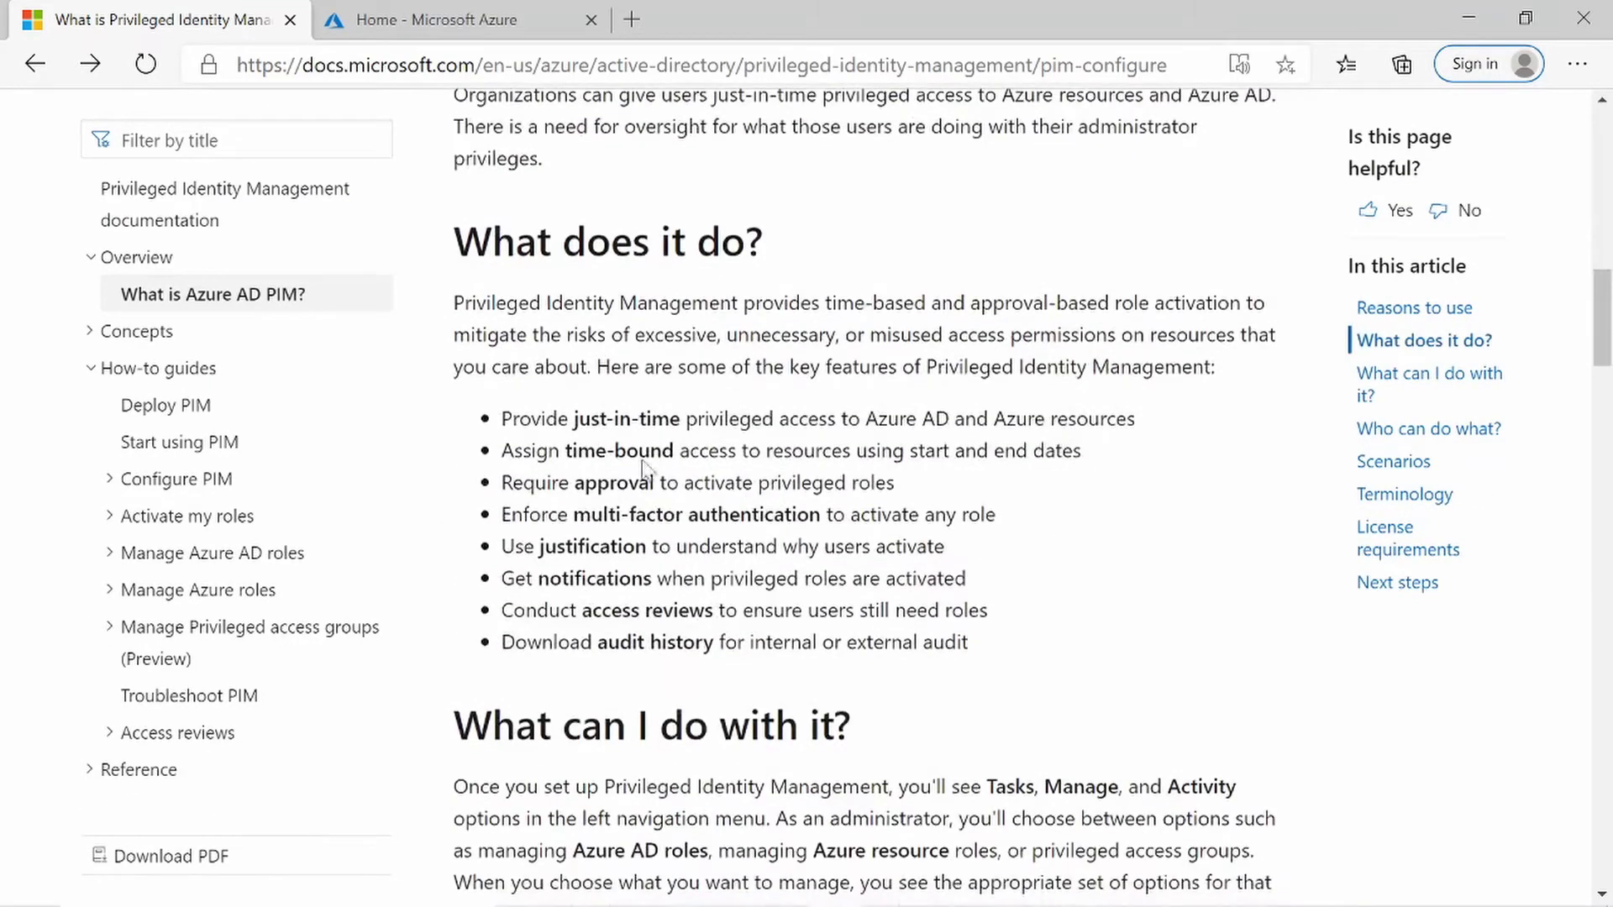
pyautogui.moveTo(574, 418); pyautogui.dragTo(670, 419)
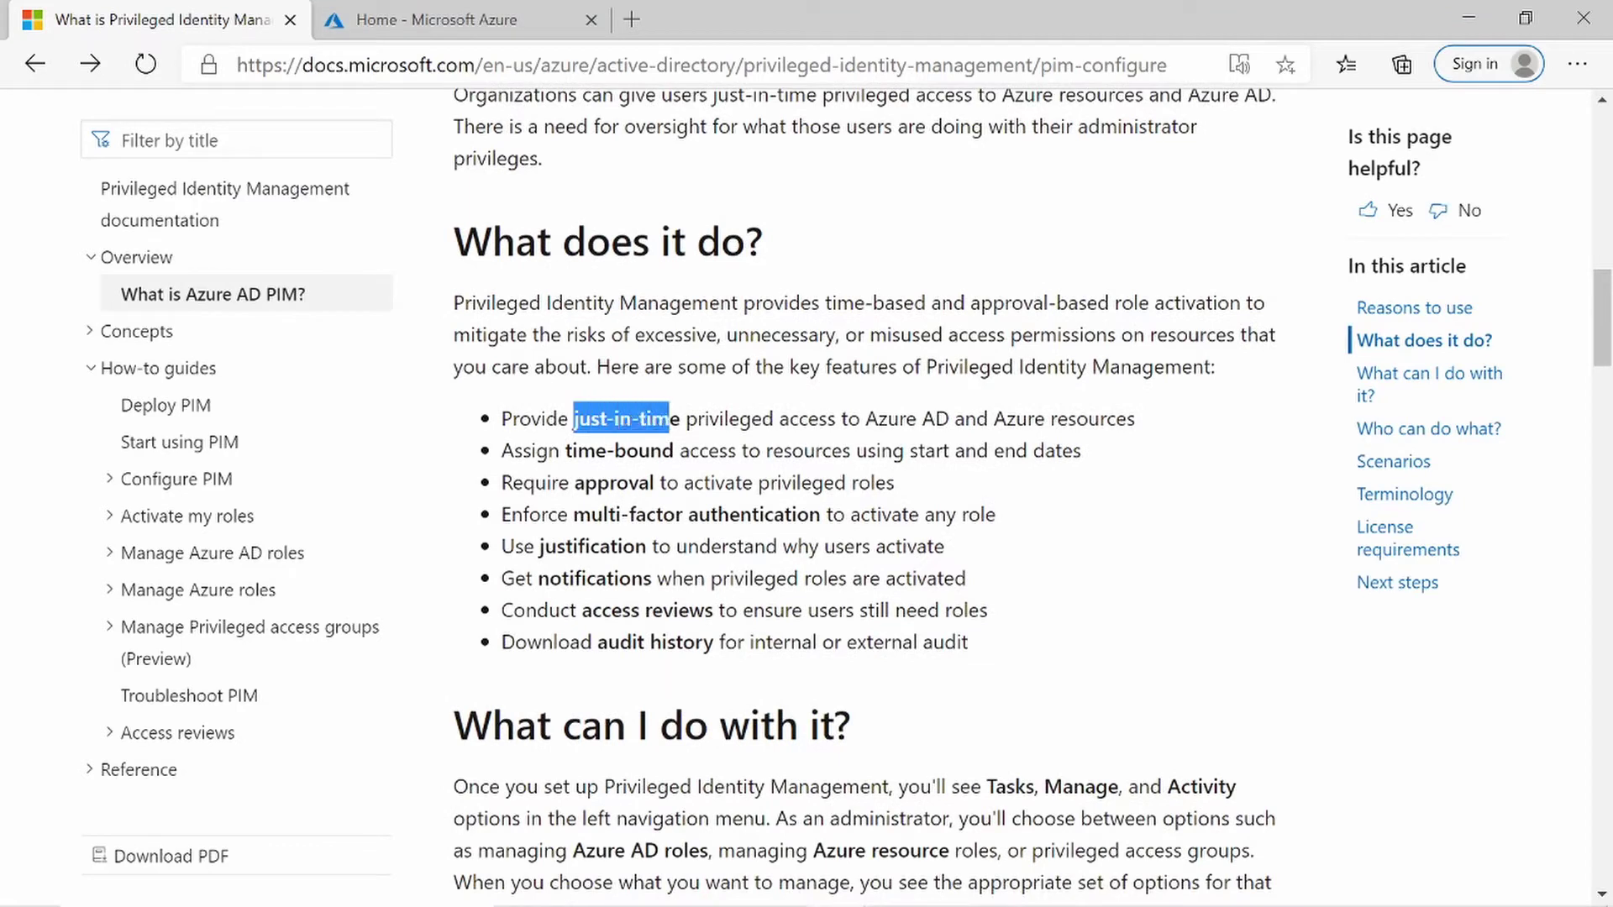
pyautogui.moveTo(571, 451); pyautogui.dragTo(662, 450)
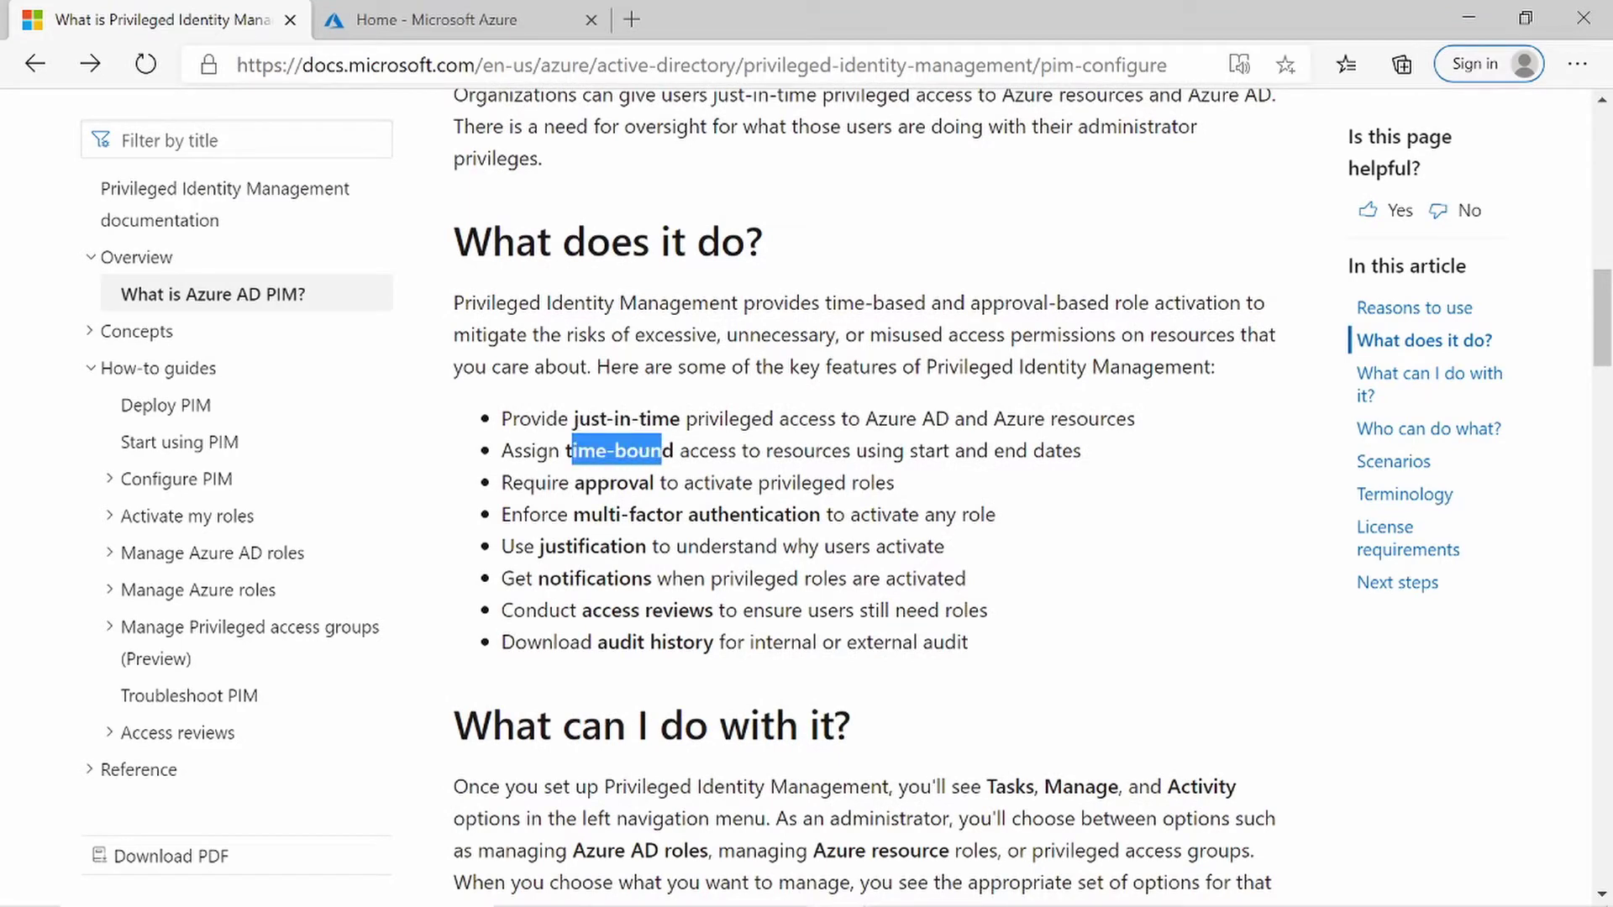
pyautogui.click(1098, 472)
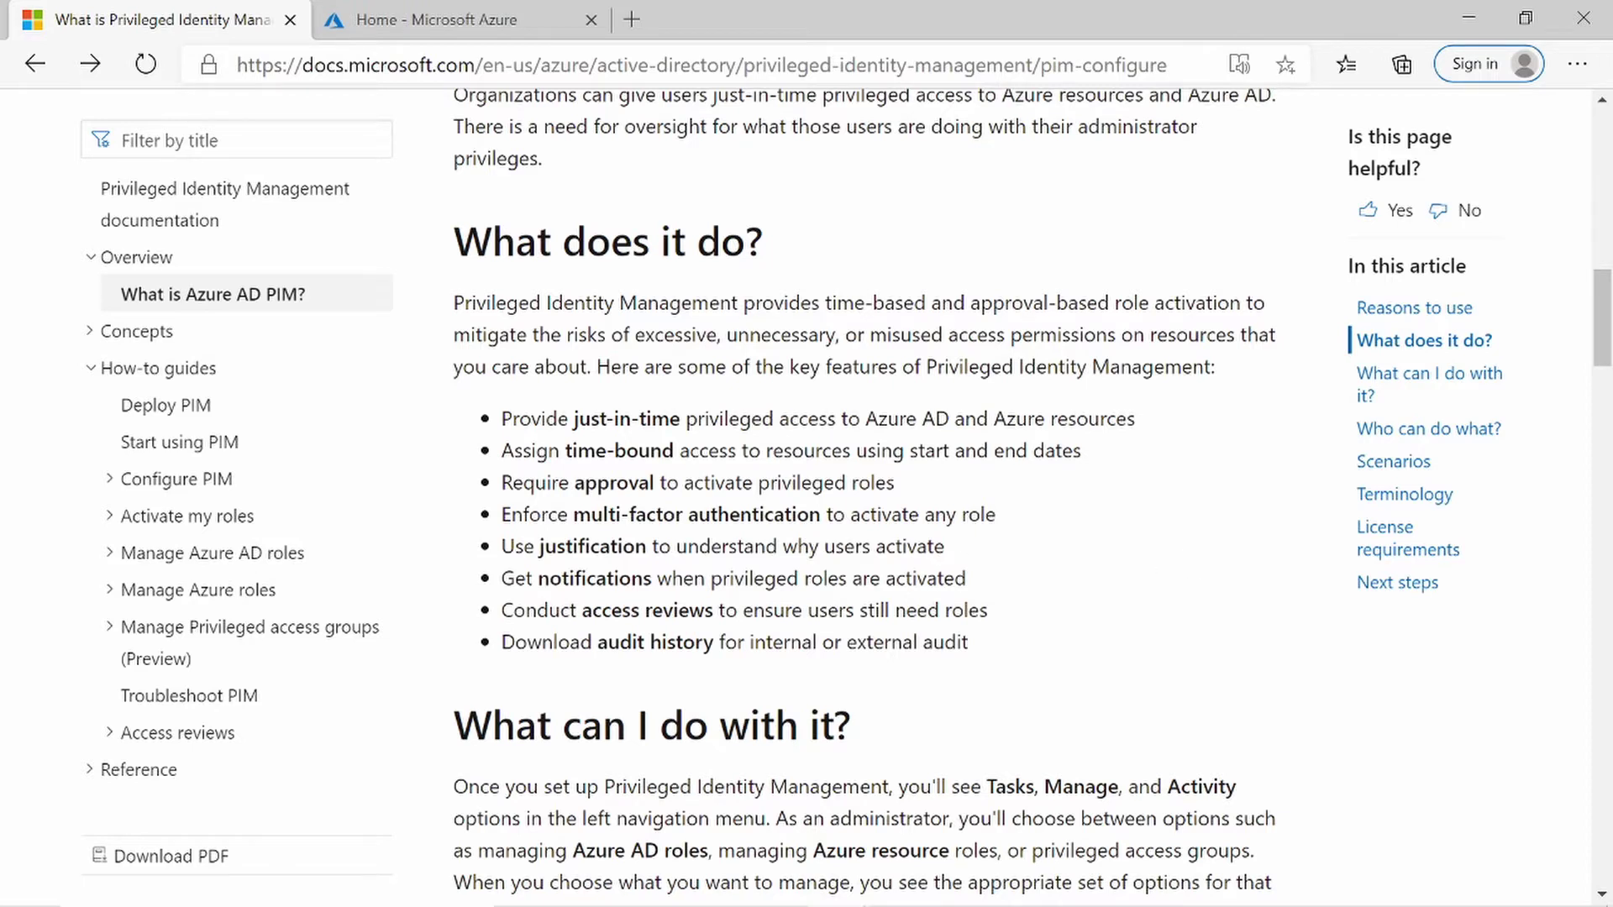
pyautogui.moveTo(512, 483); pyautogui.dragTo(931, 489)
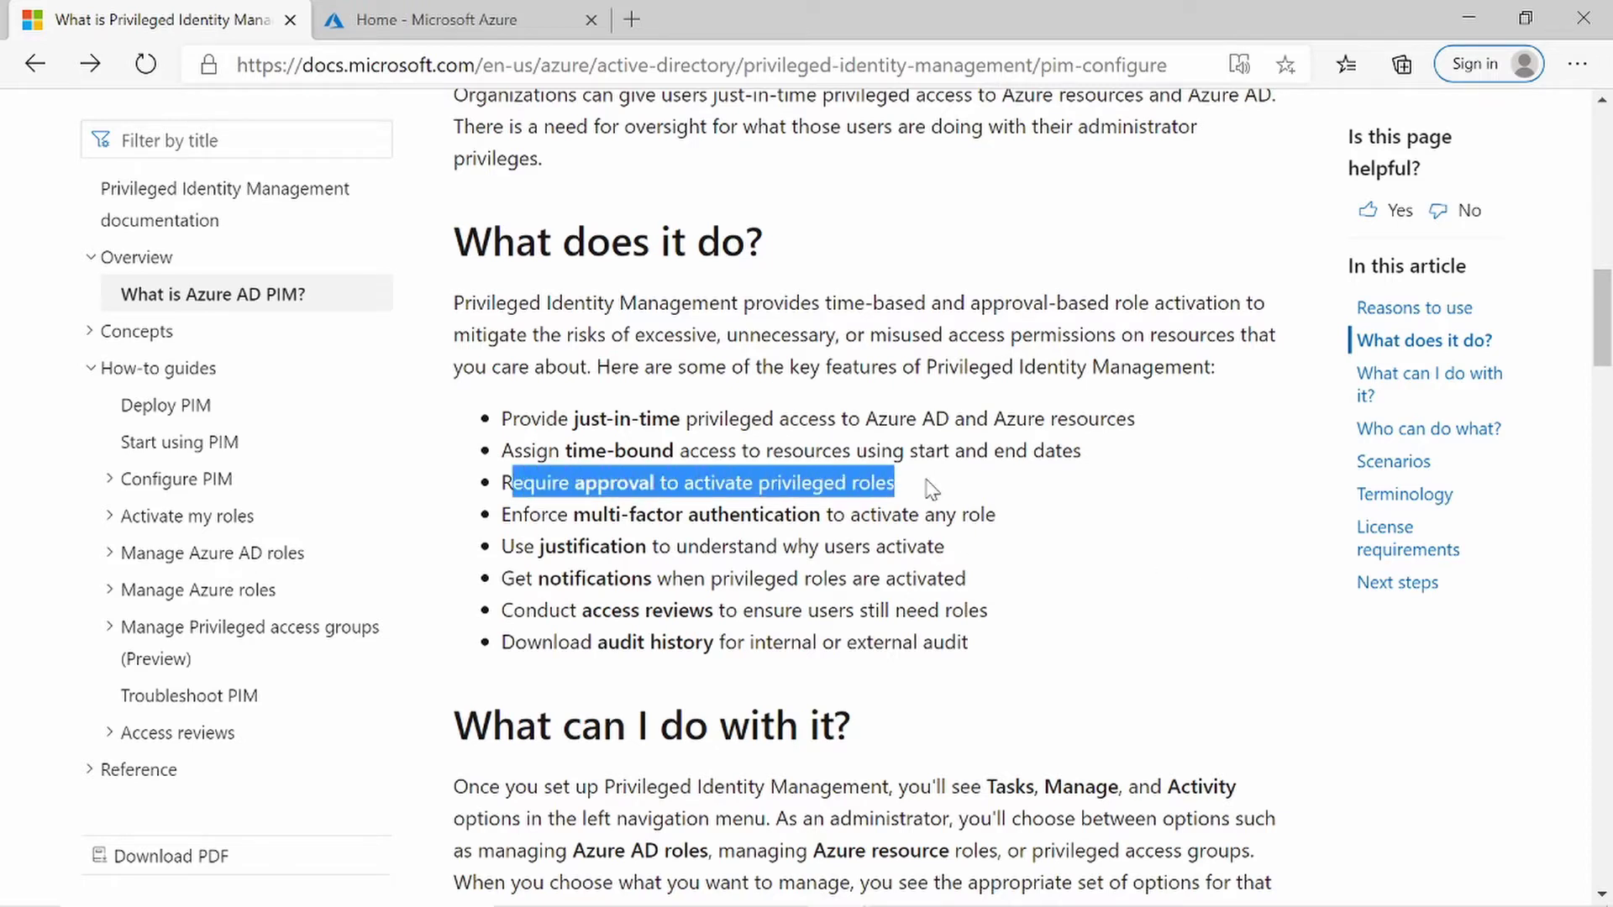
pyautogui.click(573, 516)
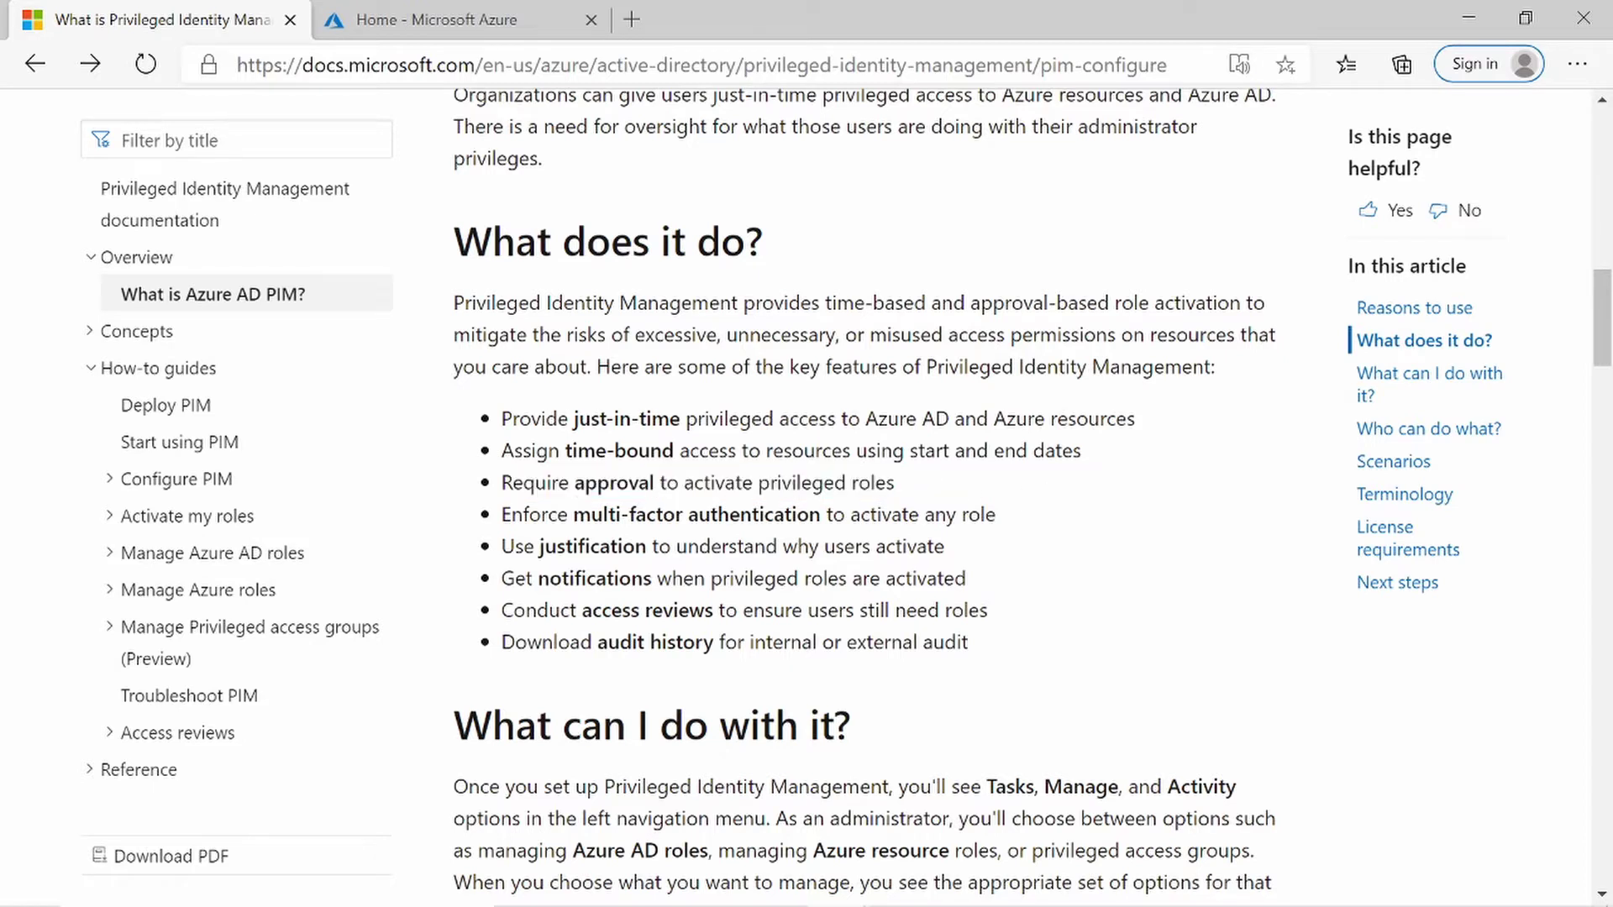
pyautogui.moveTo(573, 515); pyautogui.dragTo(1072, 502)
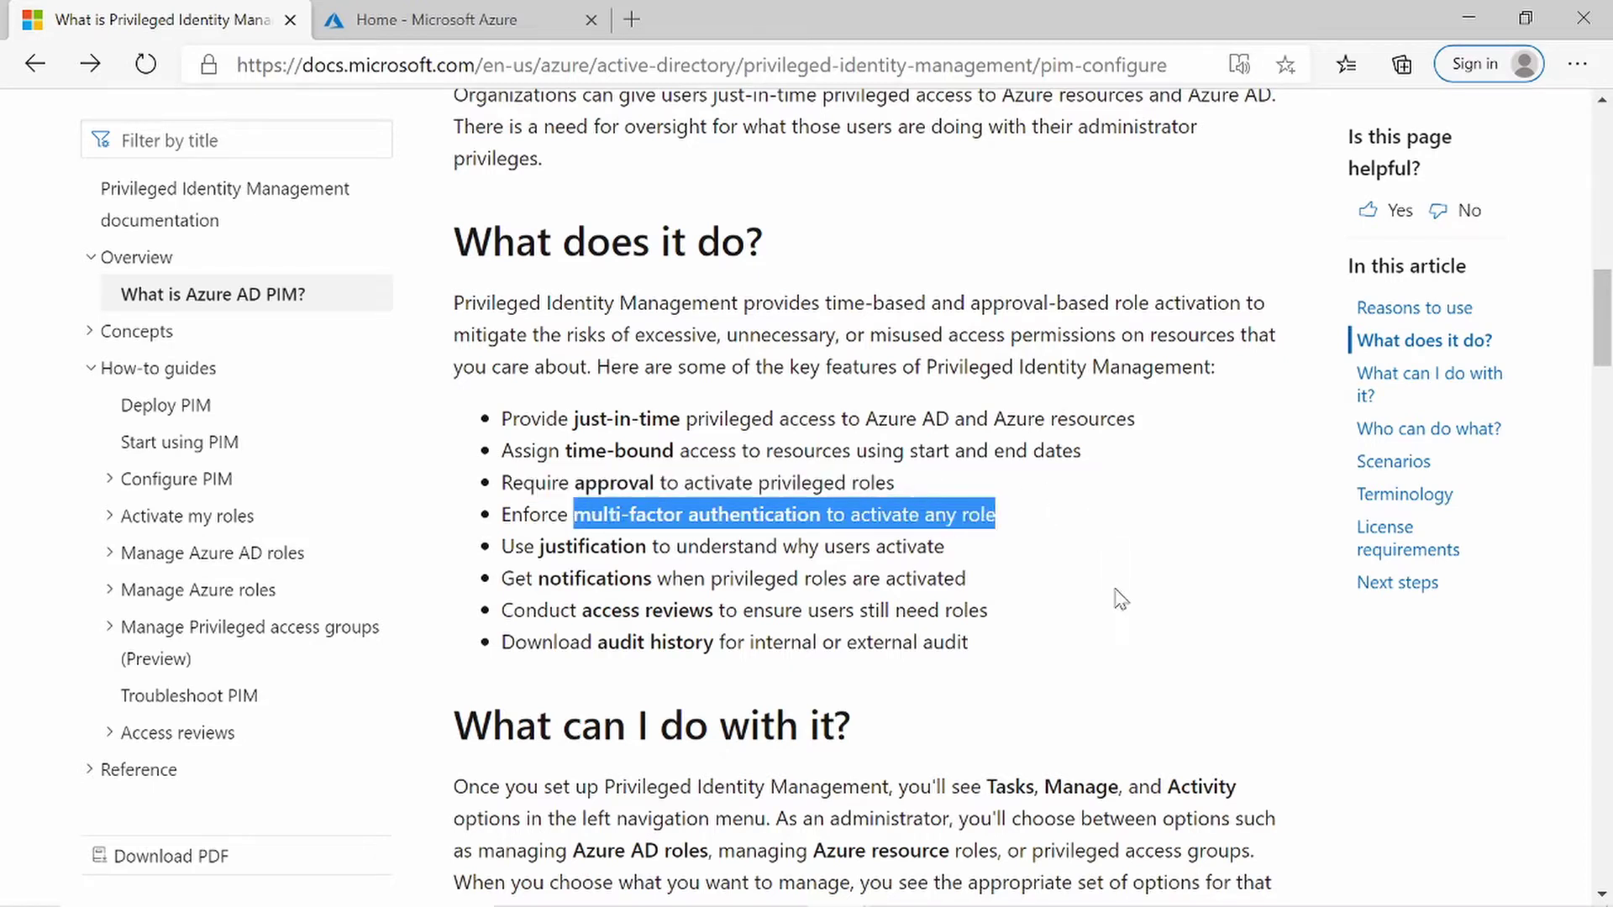
pyautogui.click(496, 559)
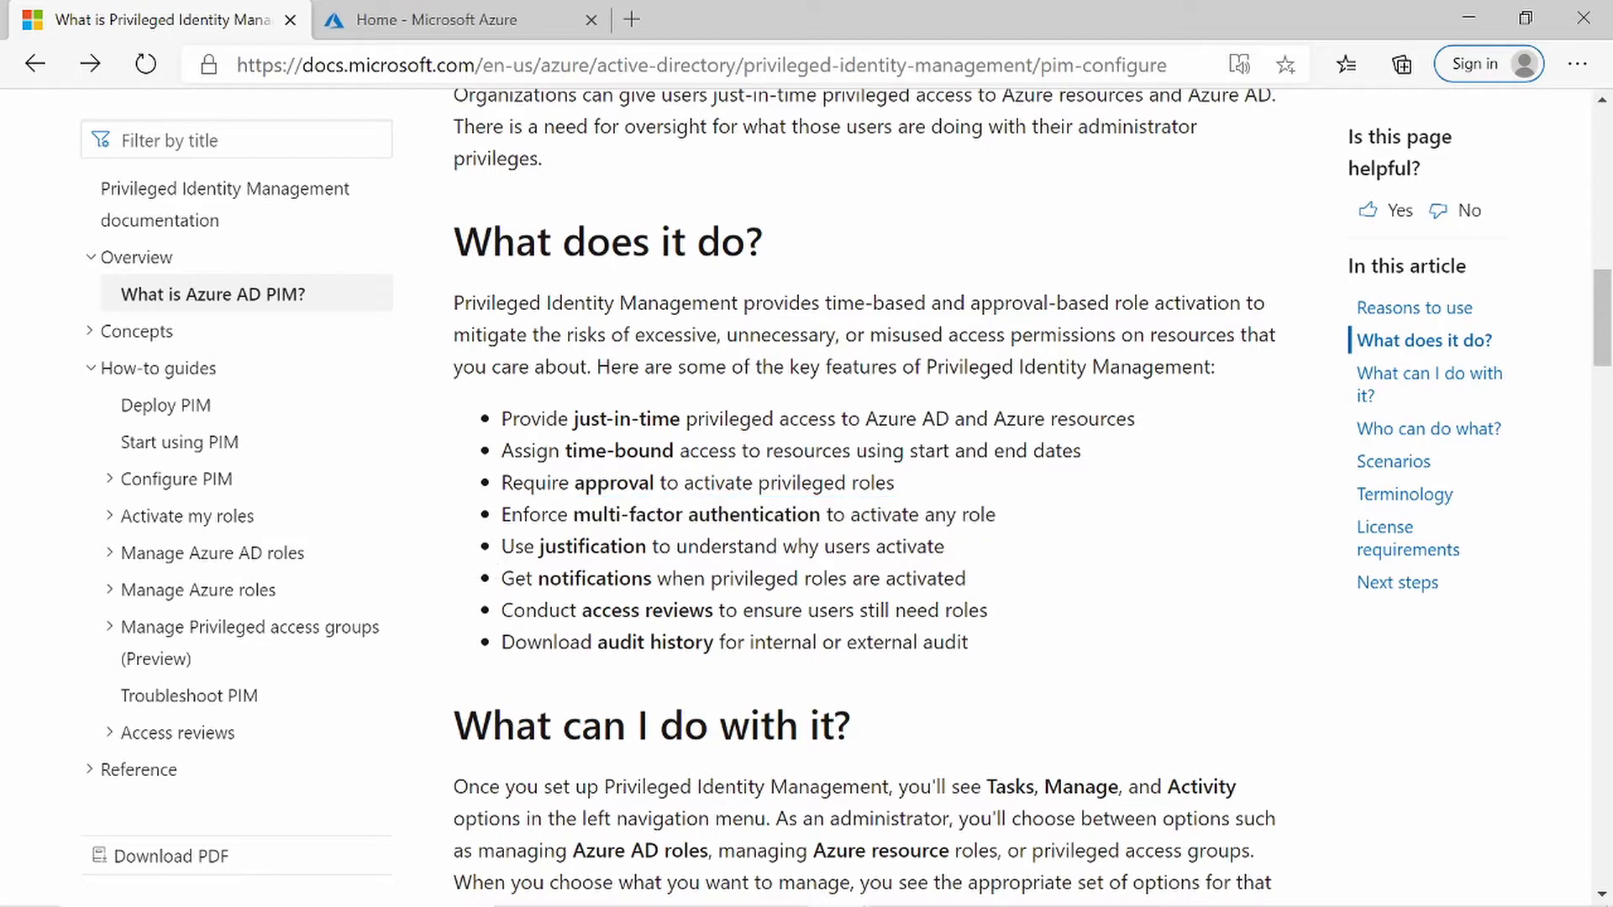
pyautogui.moveTo(501, 546); pyautogui.dragTo(1013, 559)
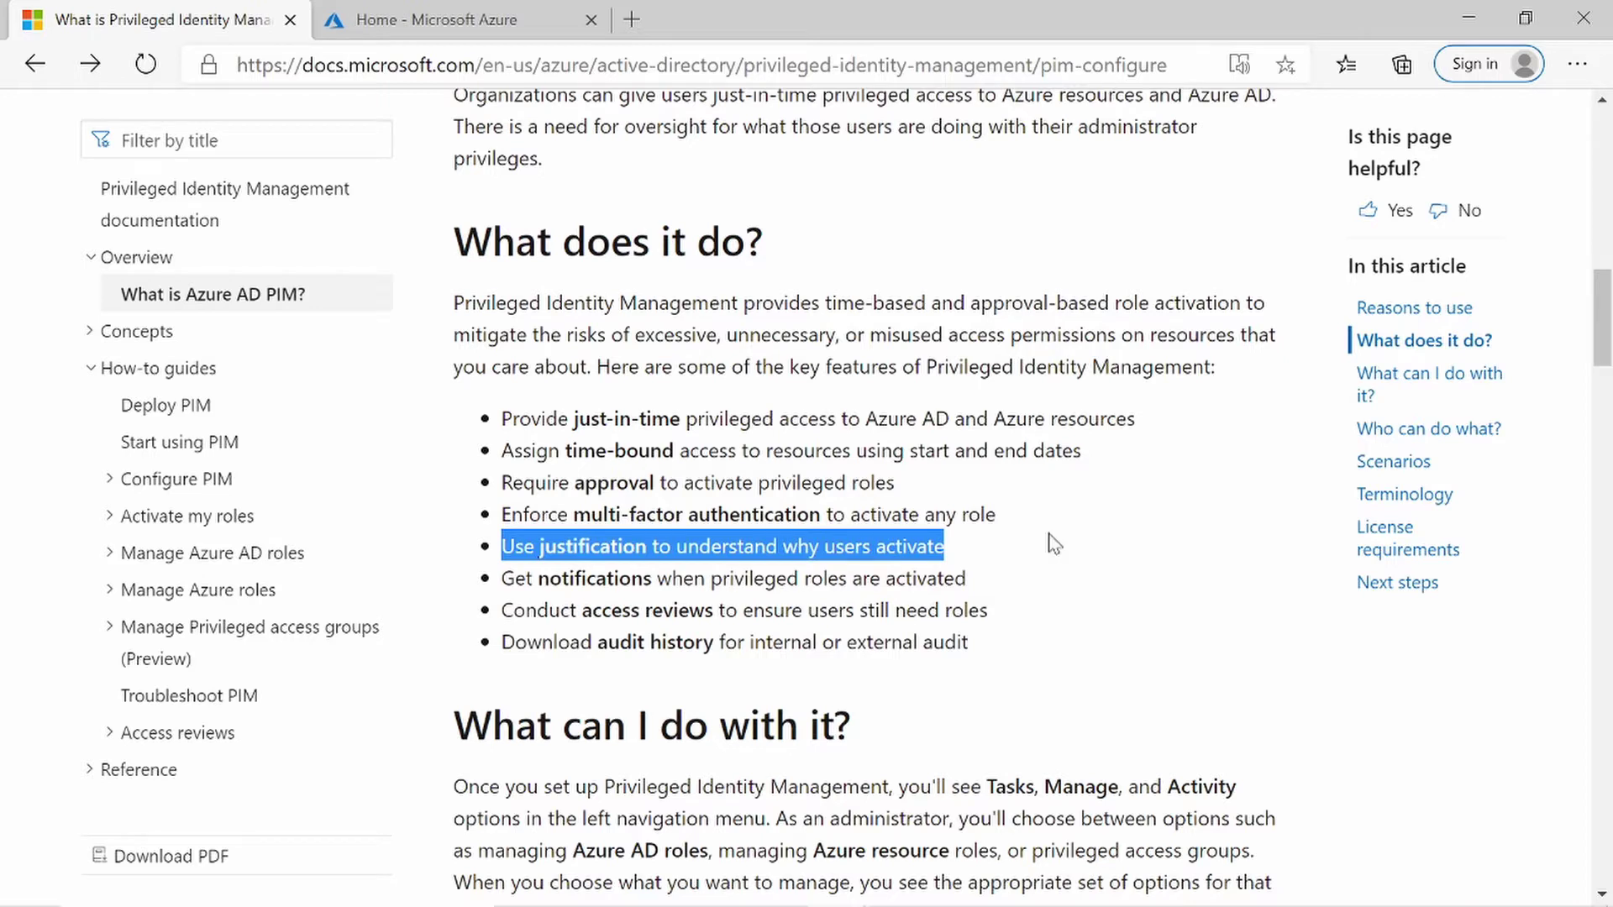
pyautogui.moveTo(502, 642); pyautogui.dragTo(1006, 643)
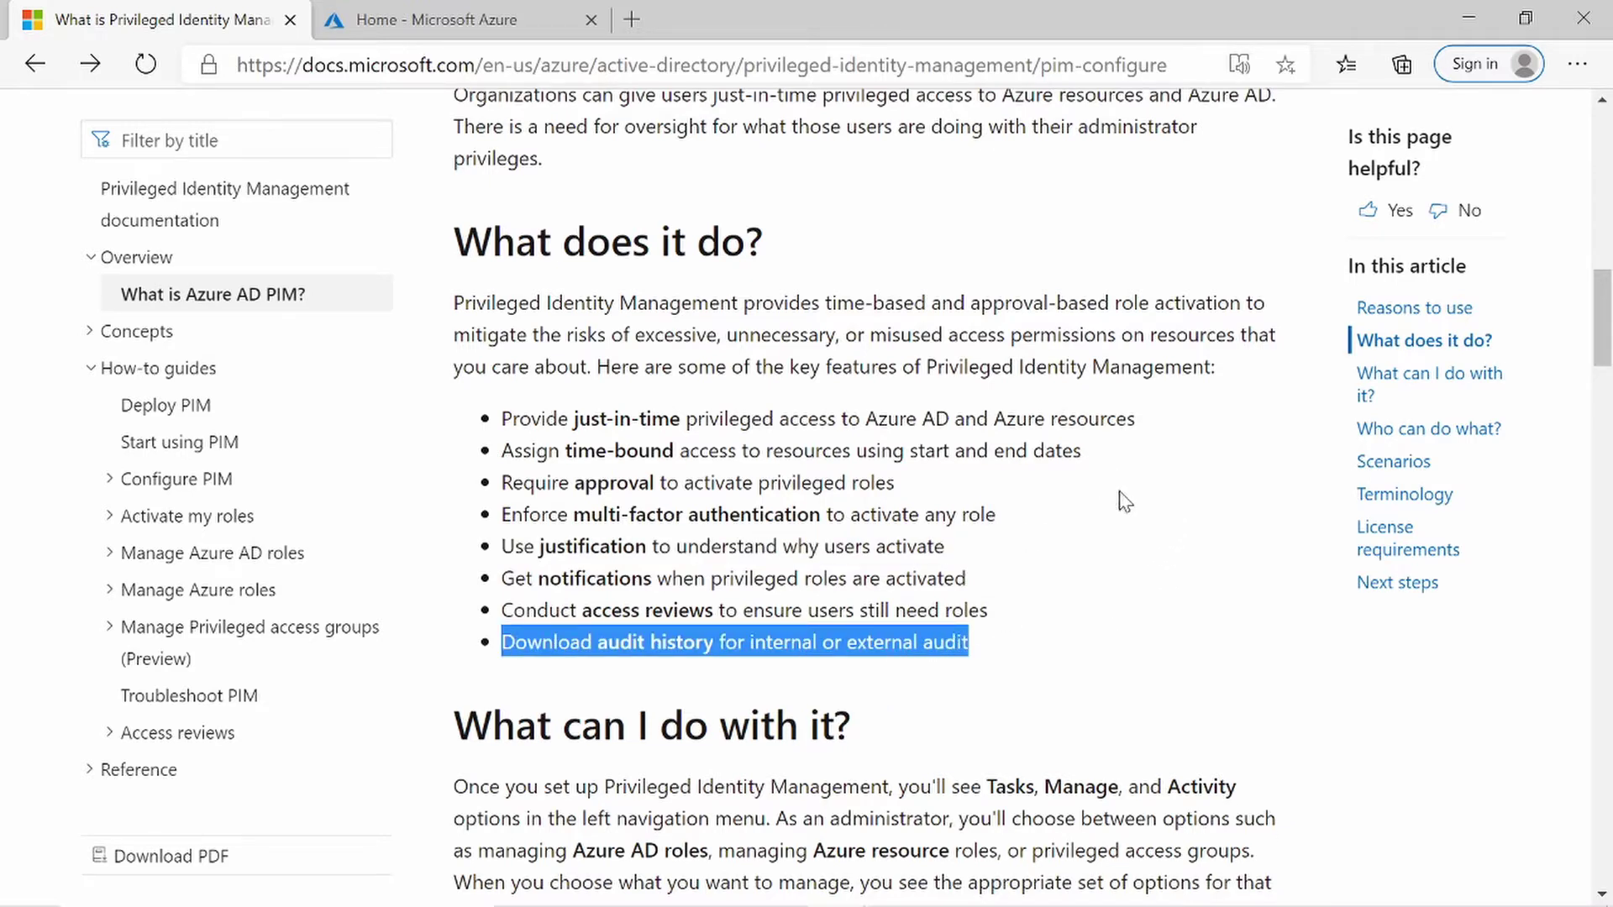
pyautogui.click(1136, 531)
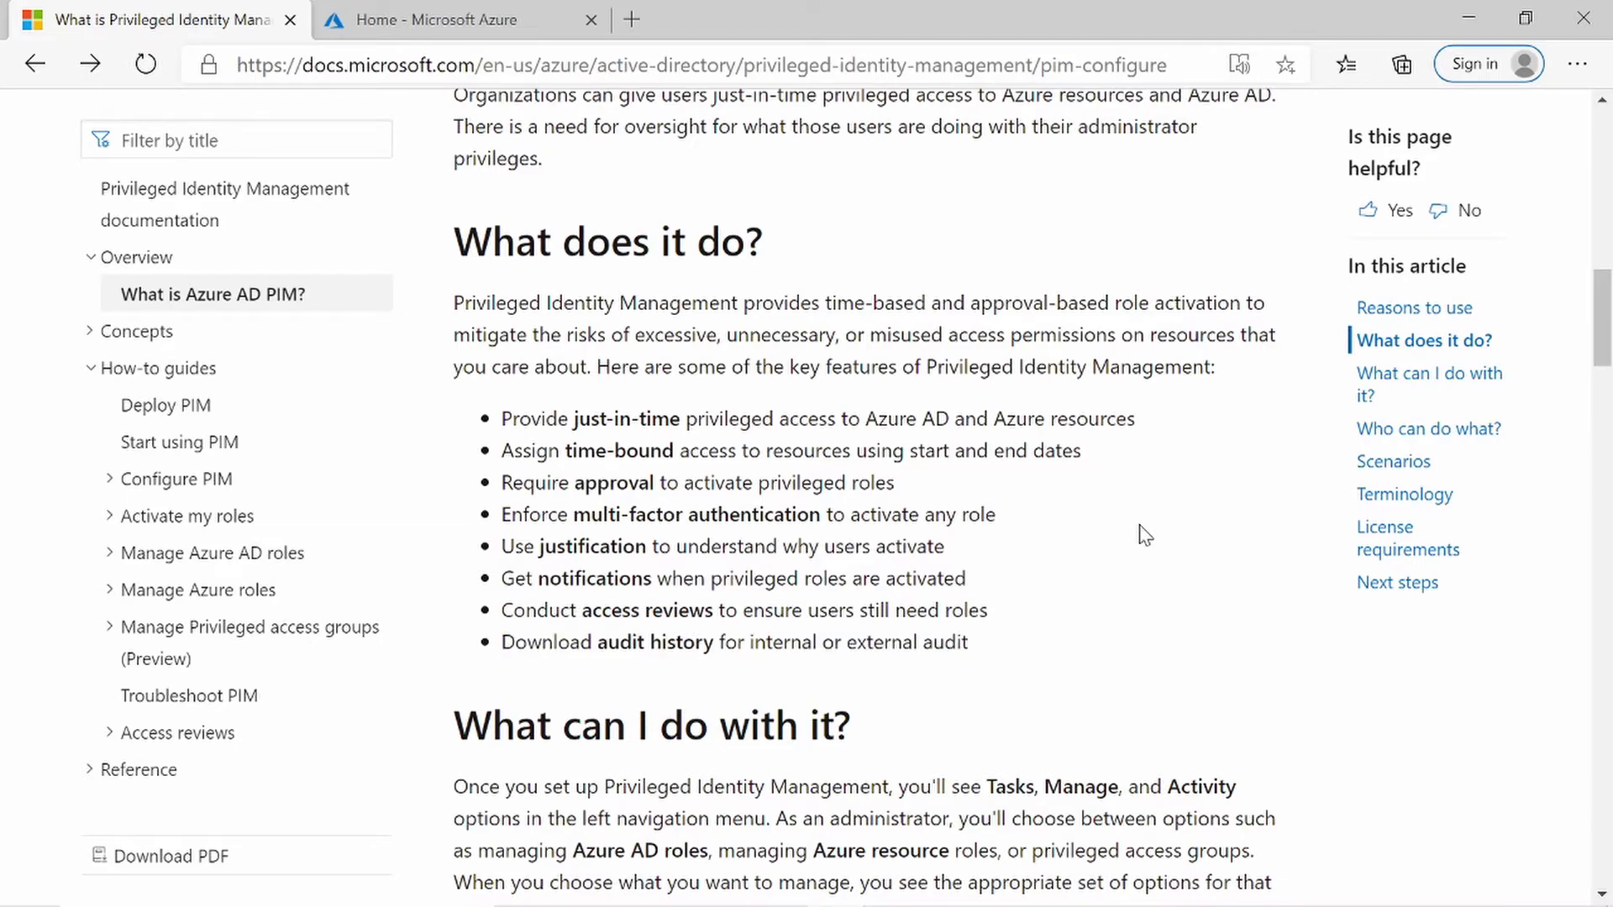
# Read on through the article's scenarios to the license requirements and highlight the Premium P2 license mention.
pyautogui.scroll(-8, 1137, 536)
pyautogui.scroll(-10, 1142, 531)
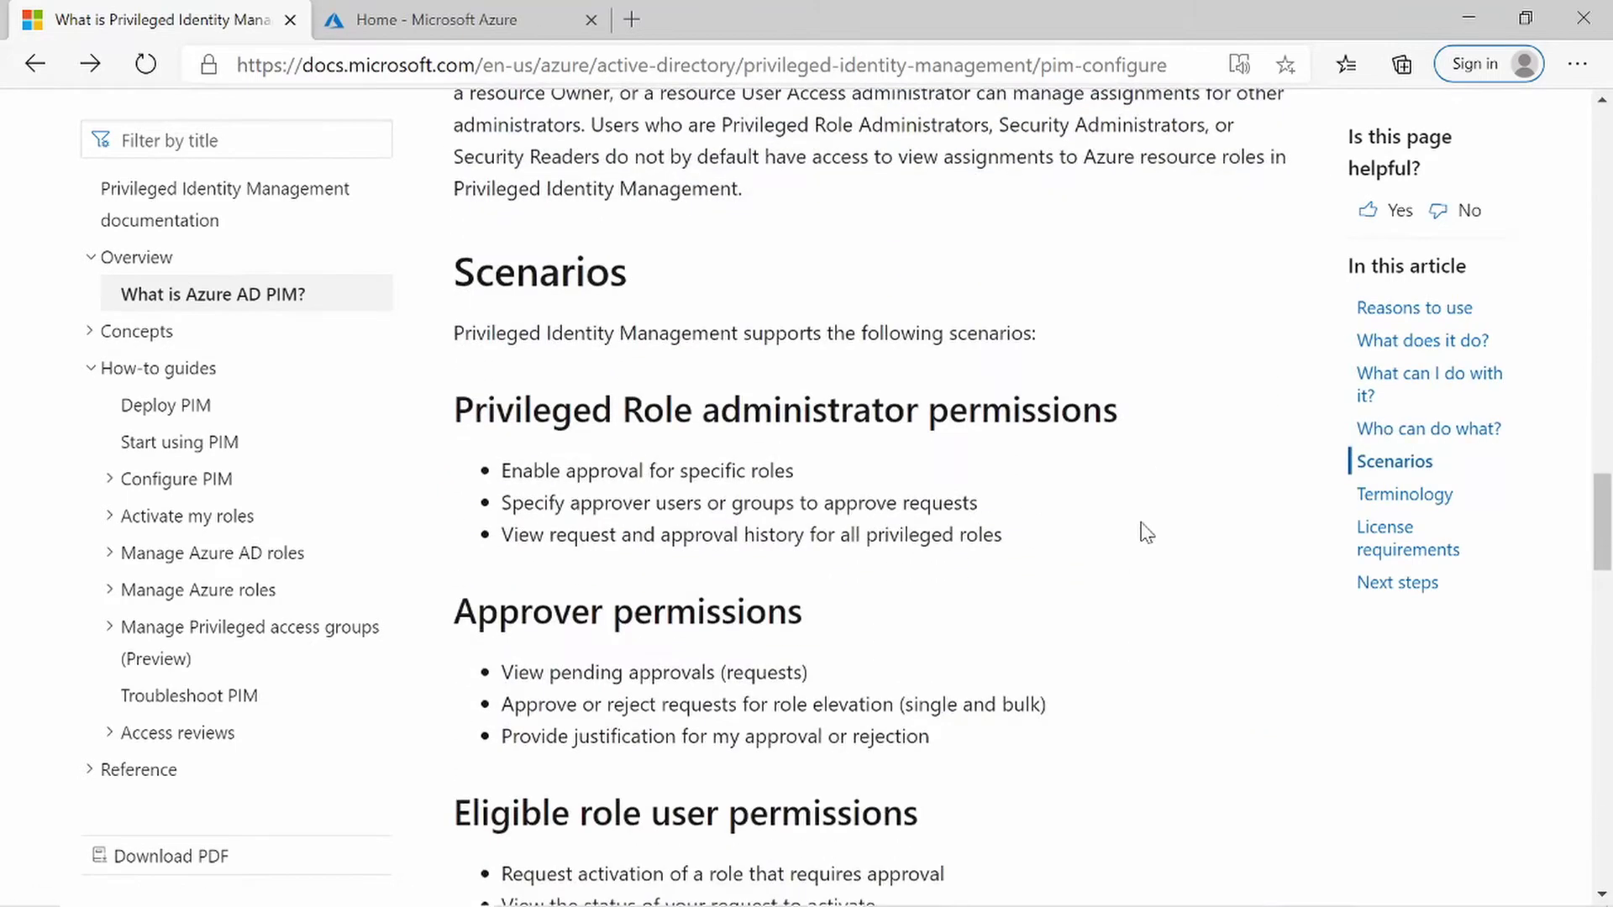
pyautogui.scroll(-1, 1149, 535)
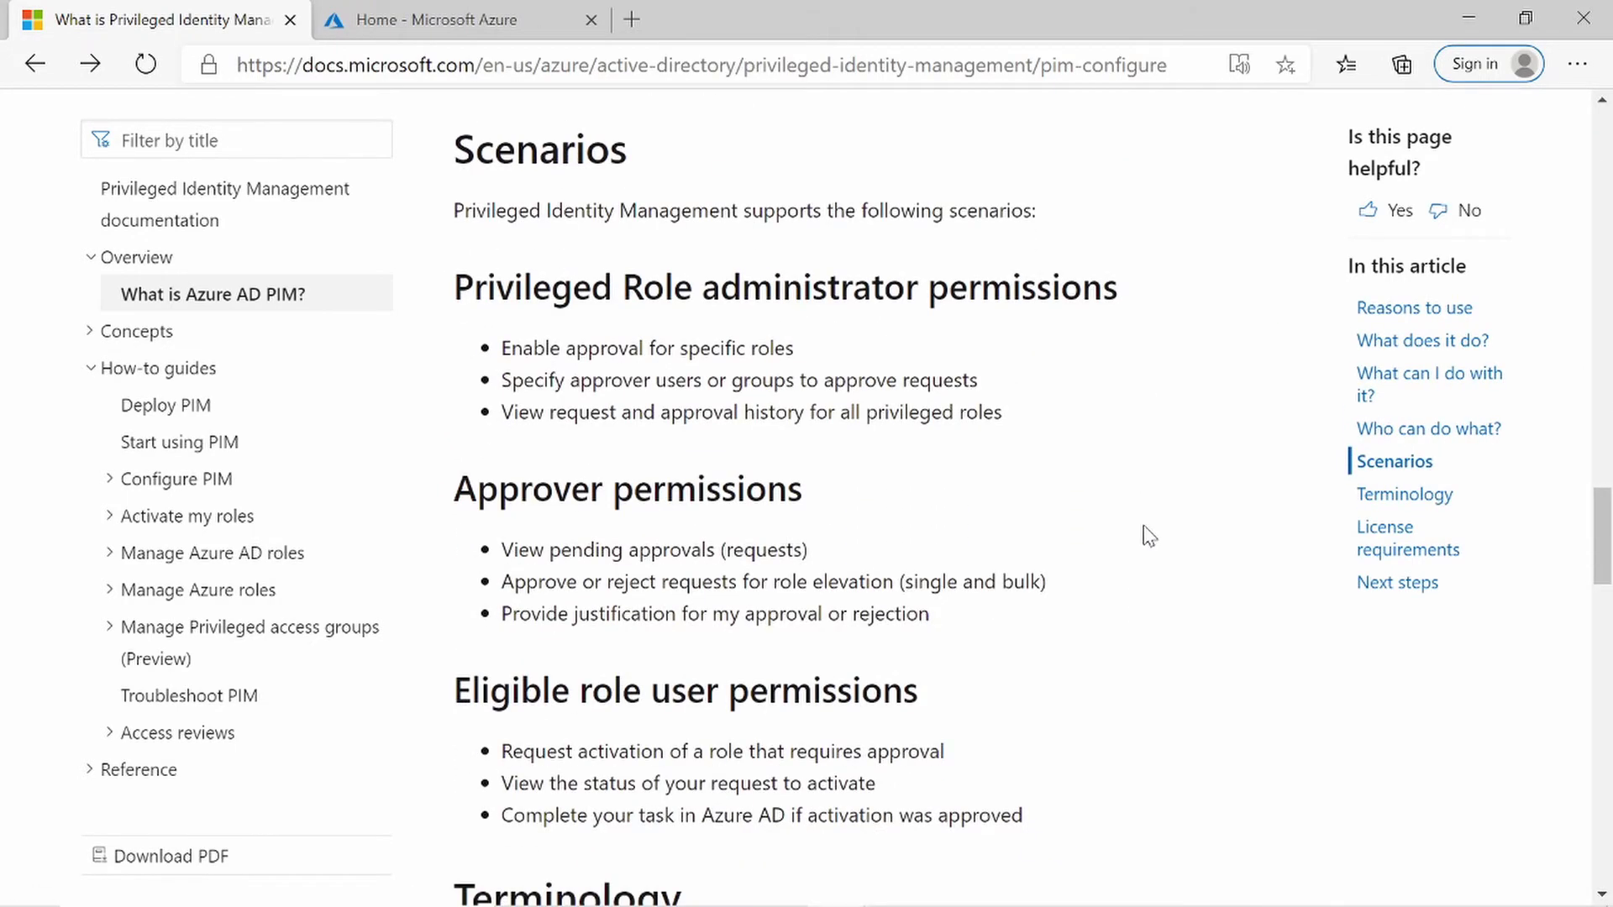
pyautogui.scroll(-20, 1150, 538)
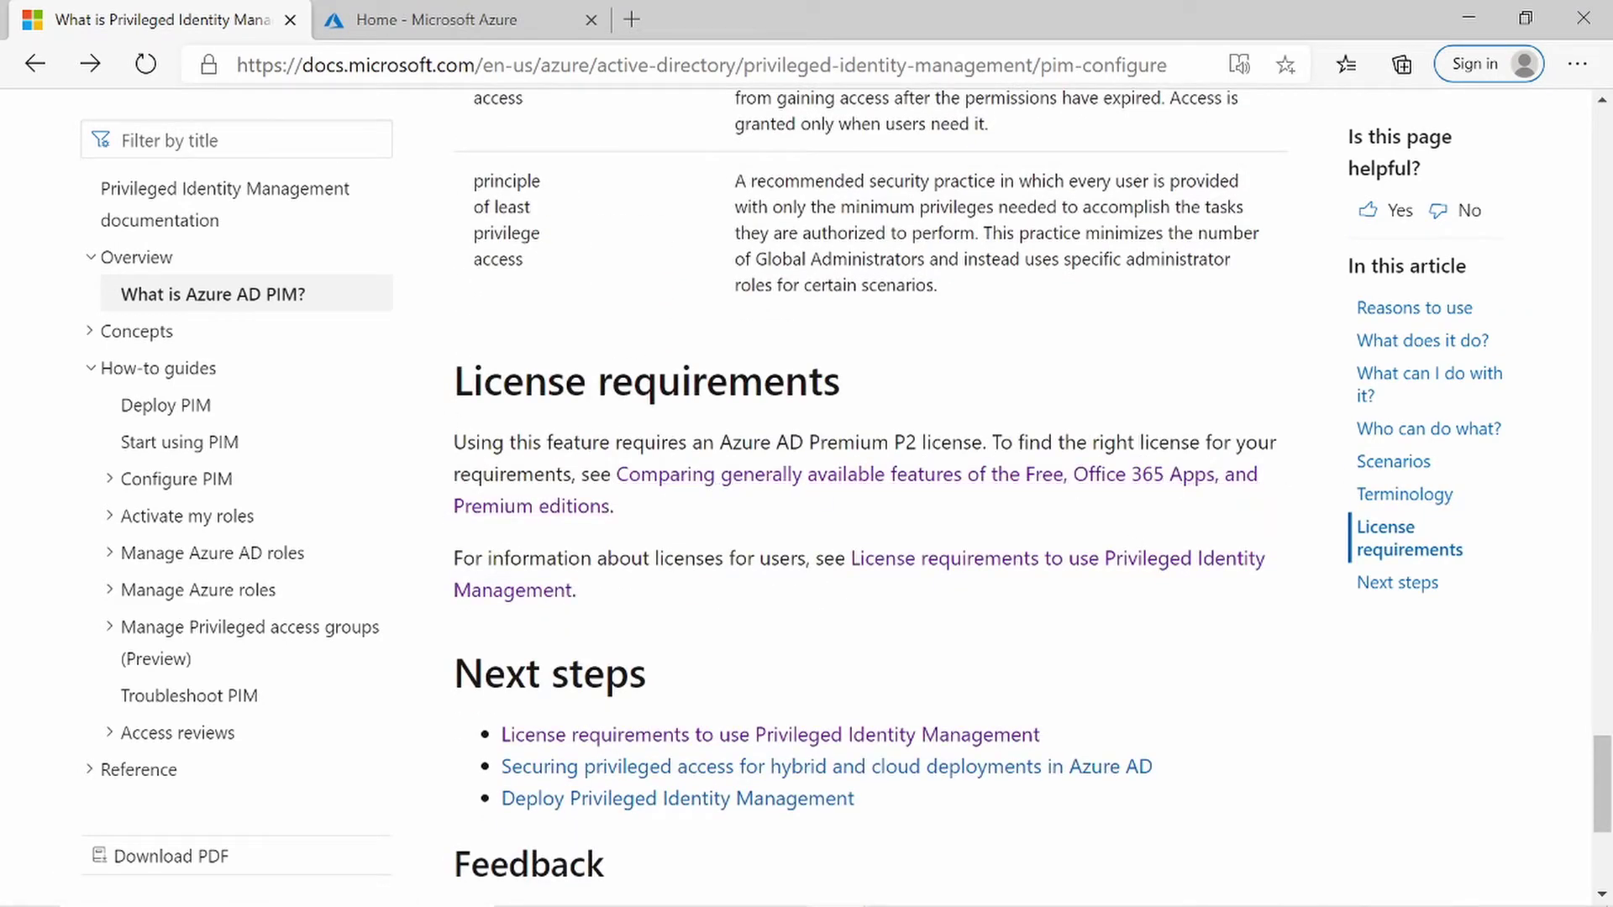
pyautogui.moveTo(804, 442); pyautogui.dragTo(982, 443)
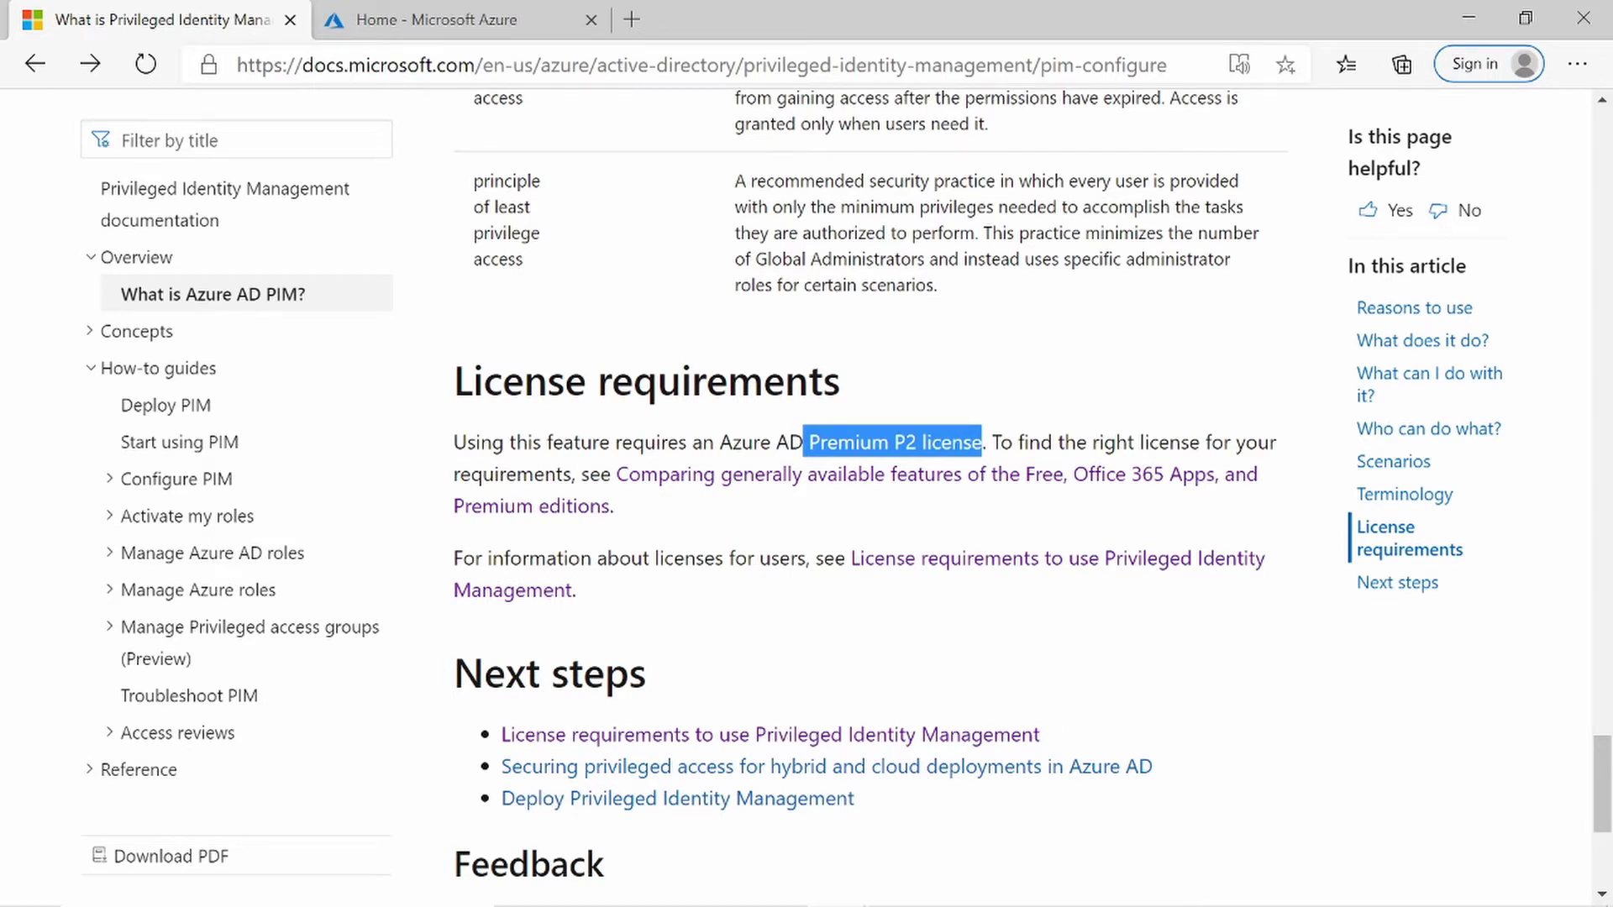
pyautogui.moveTo(808, 443); pyautogui.dragTo(982, 443)
pyautogui.moveTo(982, 442); pyautogui.dragTo(894, 442)
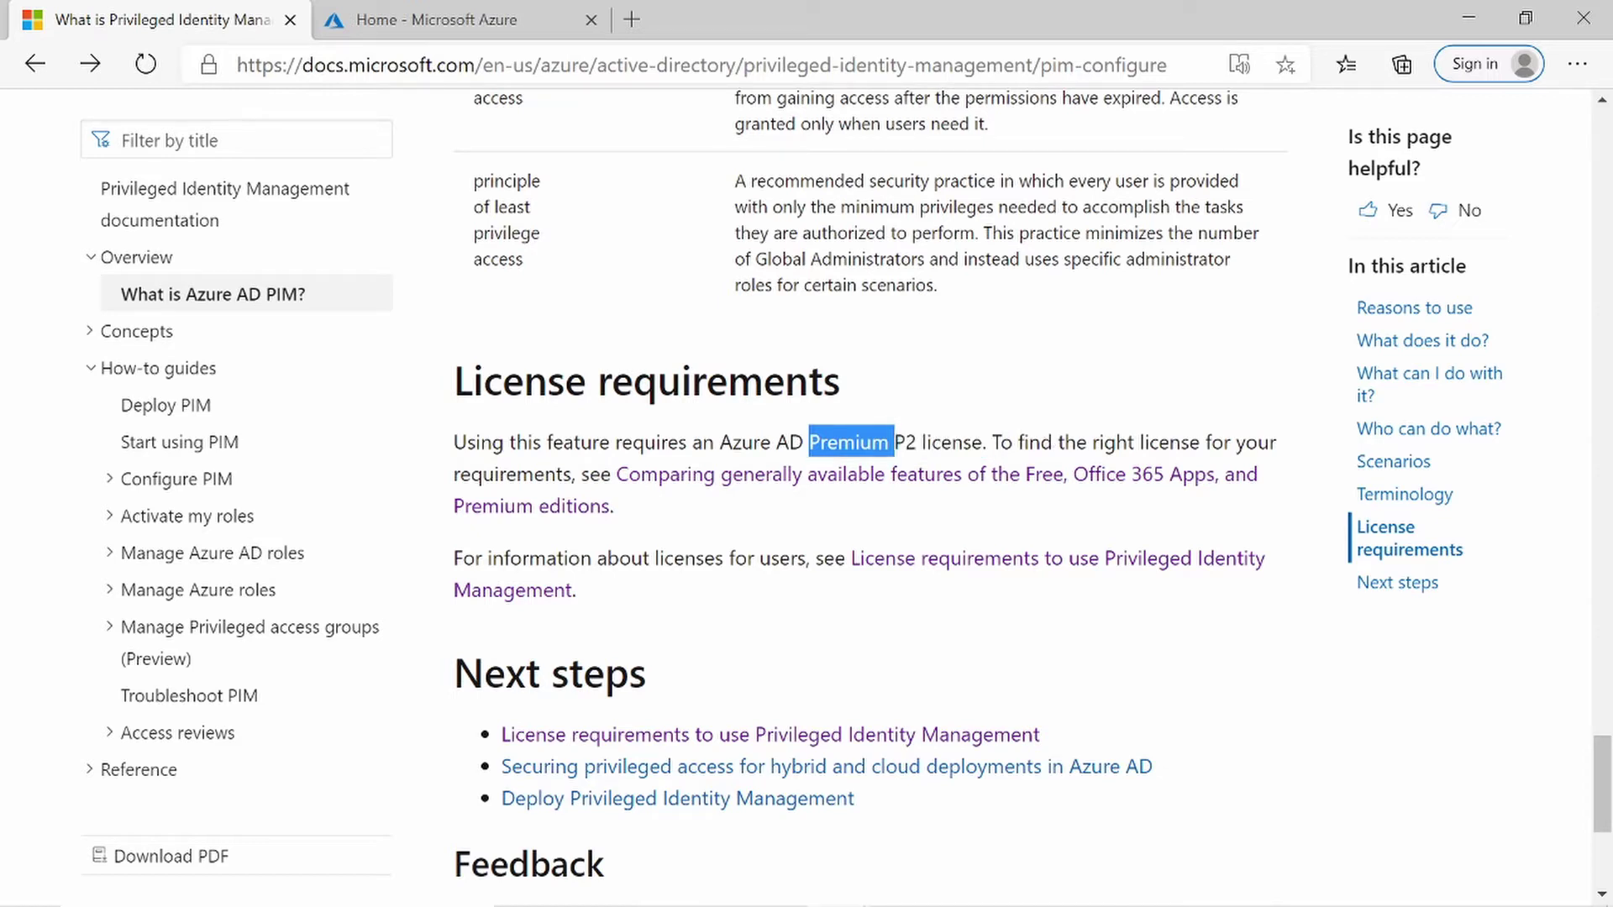
# Return to the start of the article and highlight "Privileged Identity Management?" in its title.
pyautogui.scroll(15, 1029, 425)
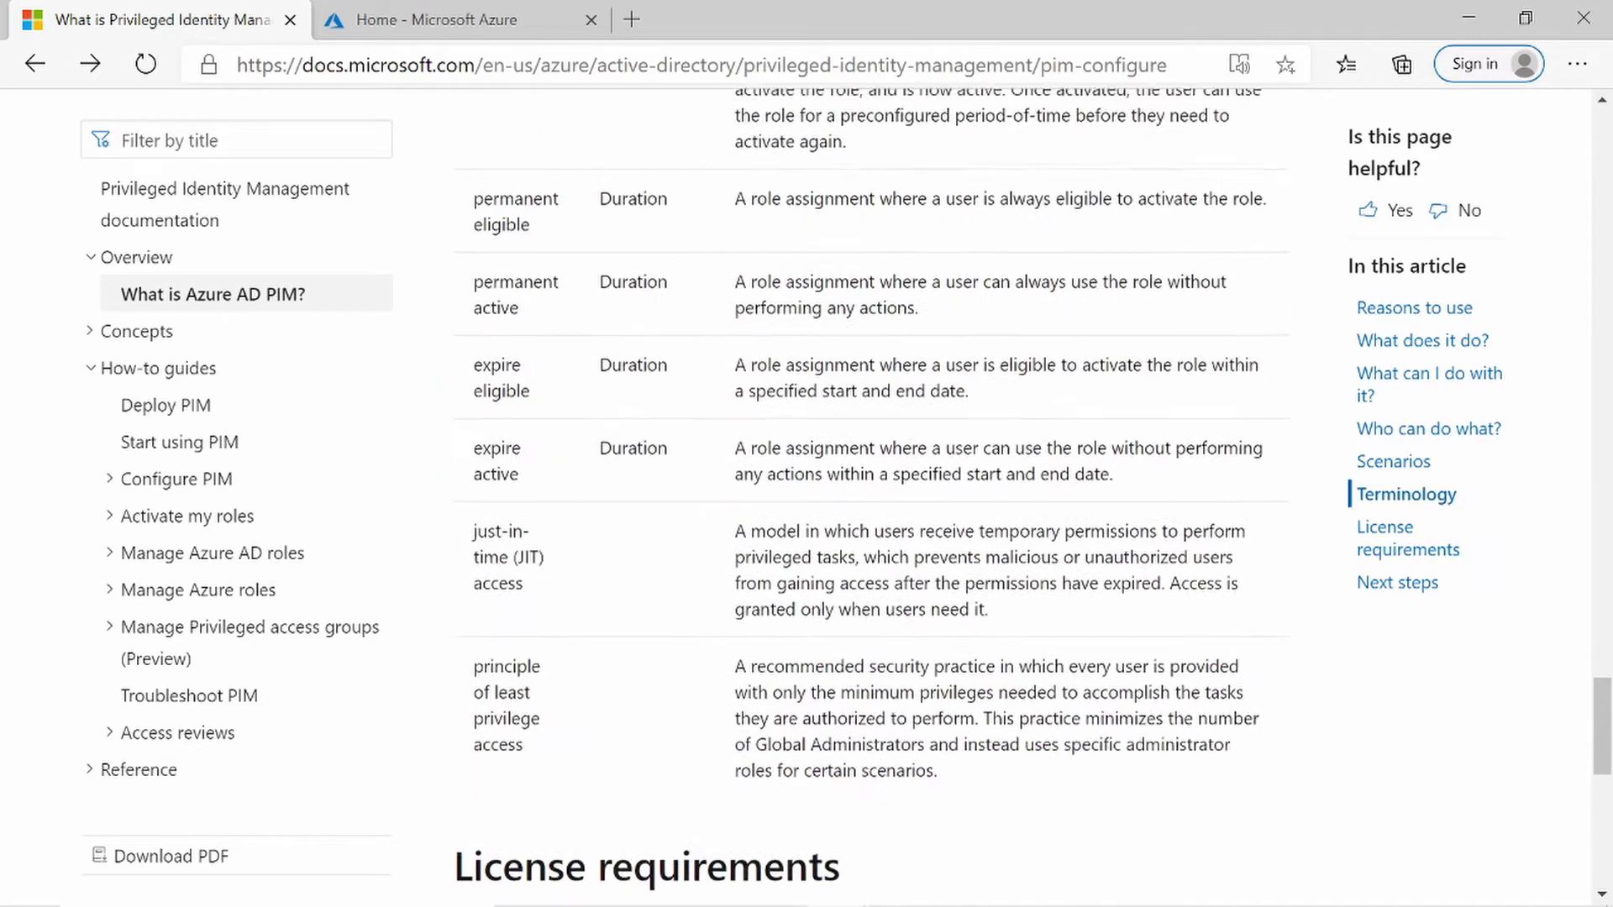
pyautogui.scroll(12, 1029, 420)
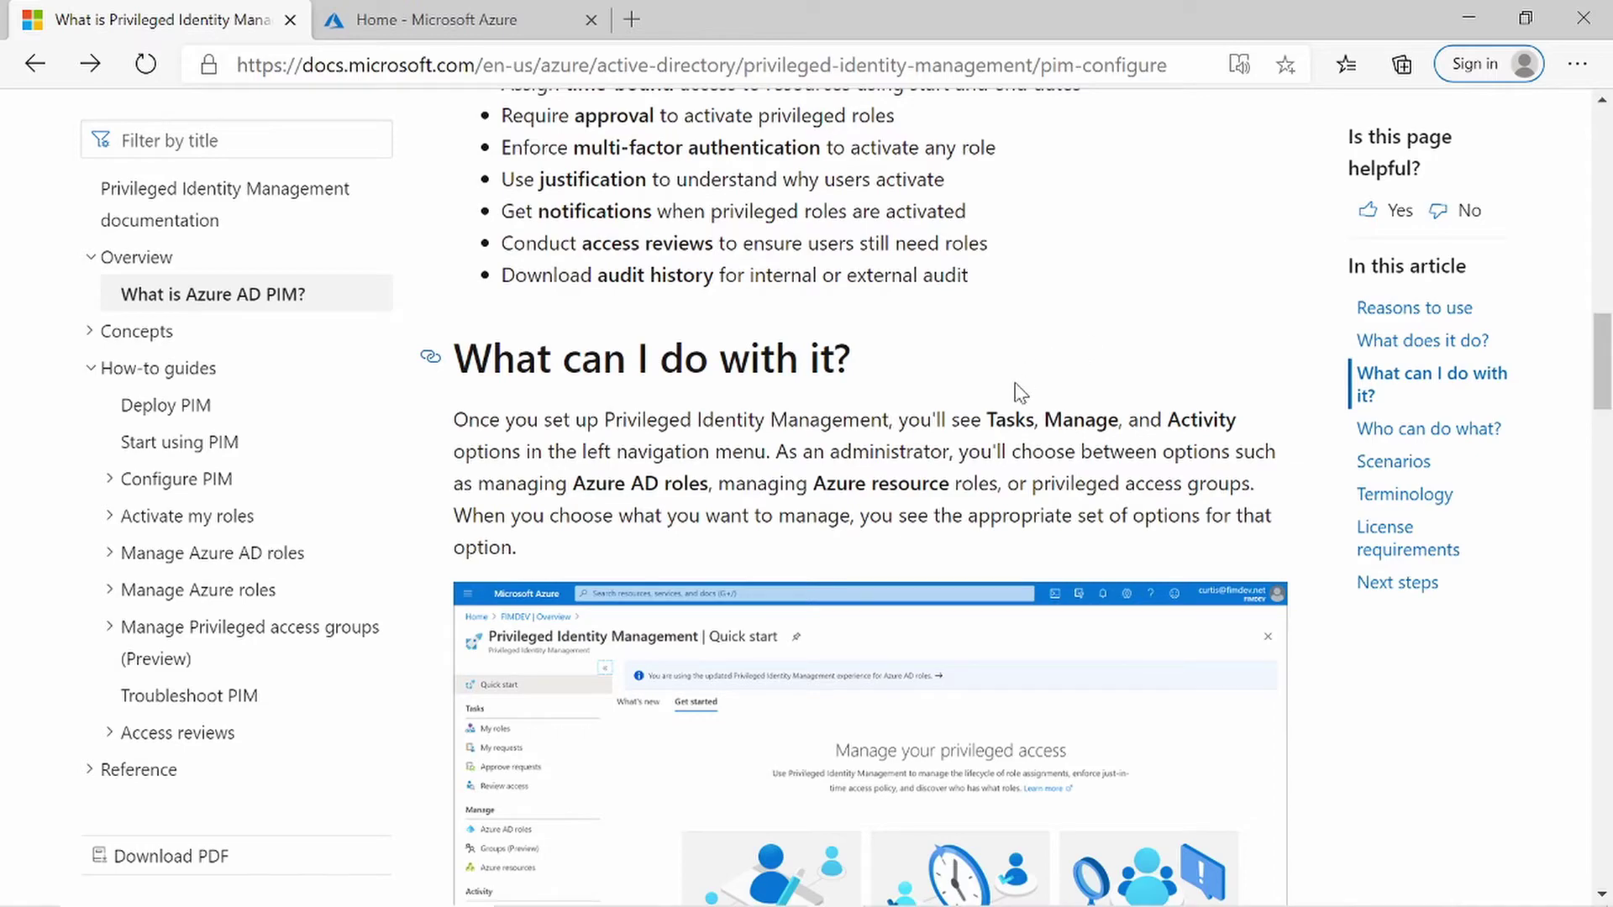
pyautogui.scroll(10, 1025, 408)
pyautogui.scroll(10, 1028, 408)
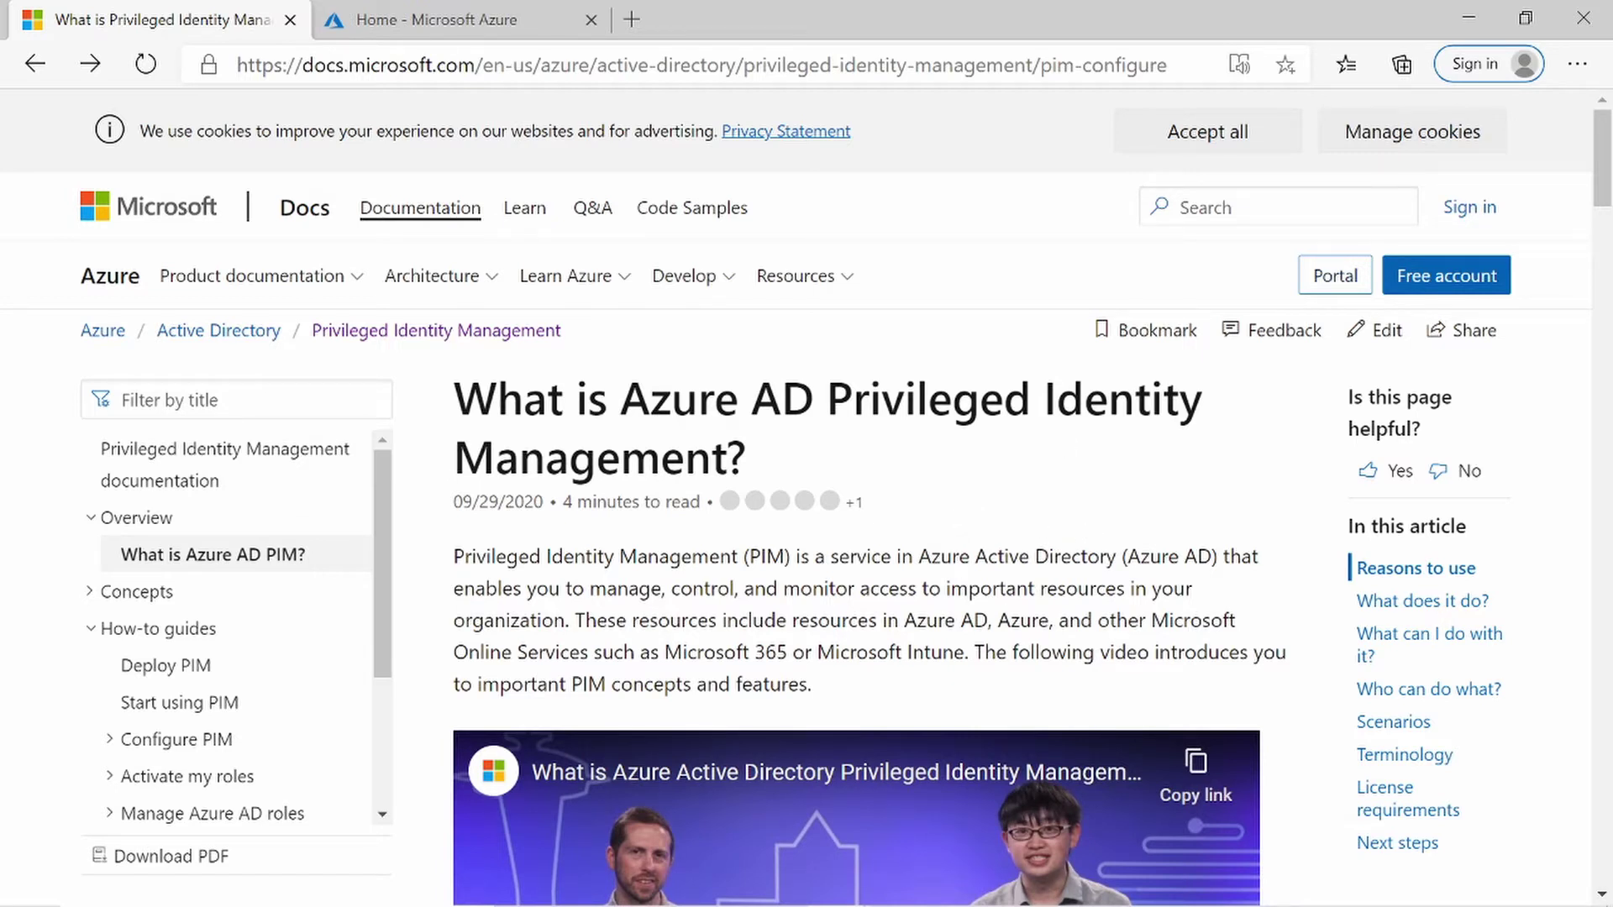
pyautogui.moveTo(827, 399); pyautogui.dragTo(1246, 457)
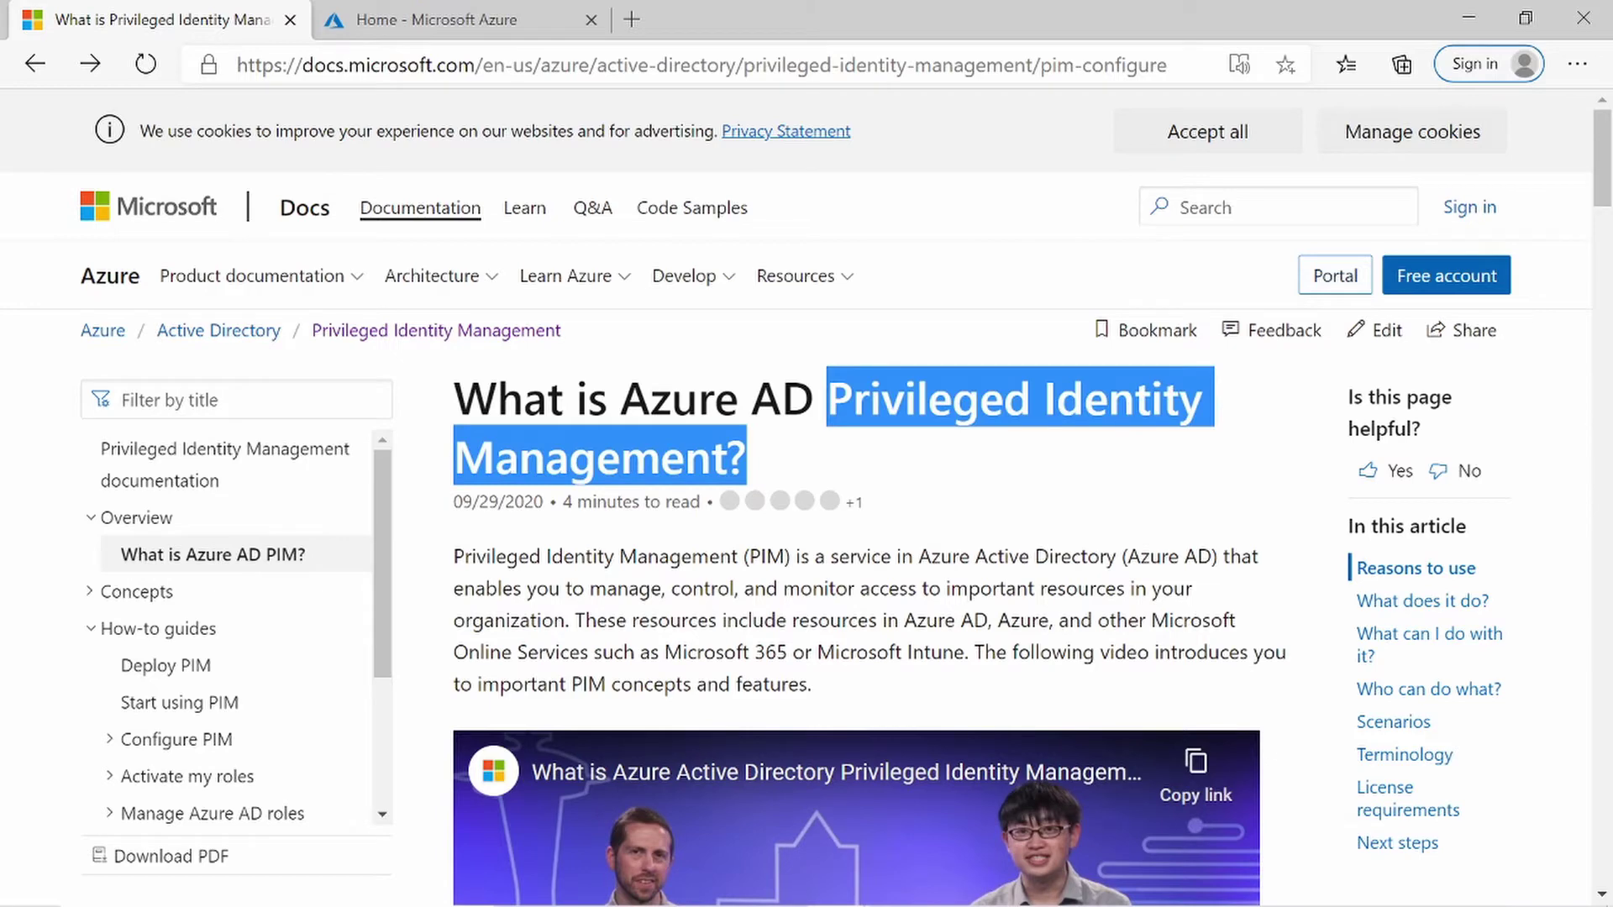
# Switch to the Azure portal, search for "PIM" and open the Azure AD Privileged Identity Management service.
pyautogui.click(452, 19)
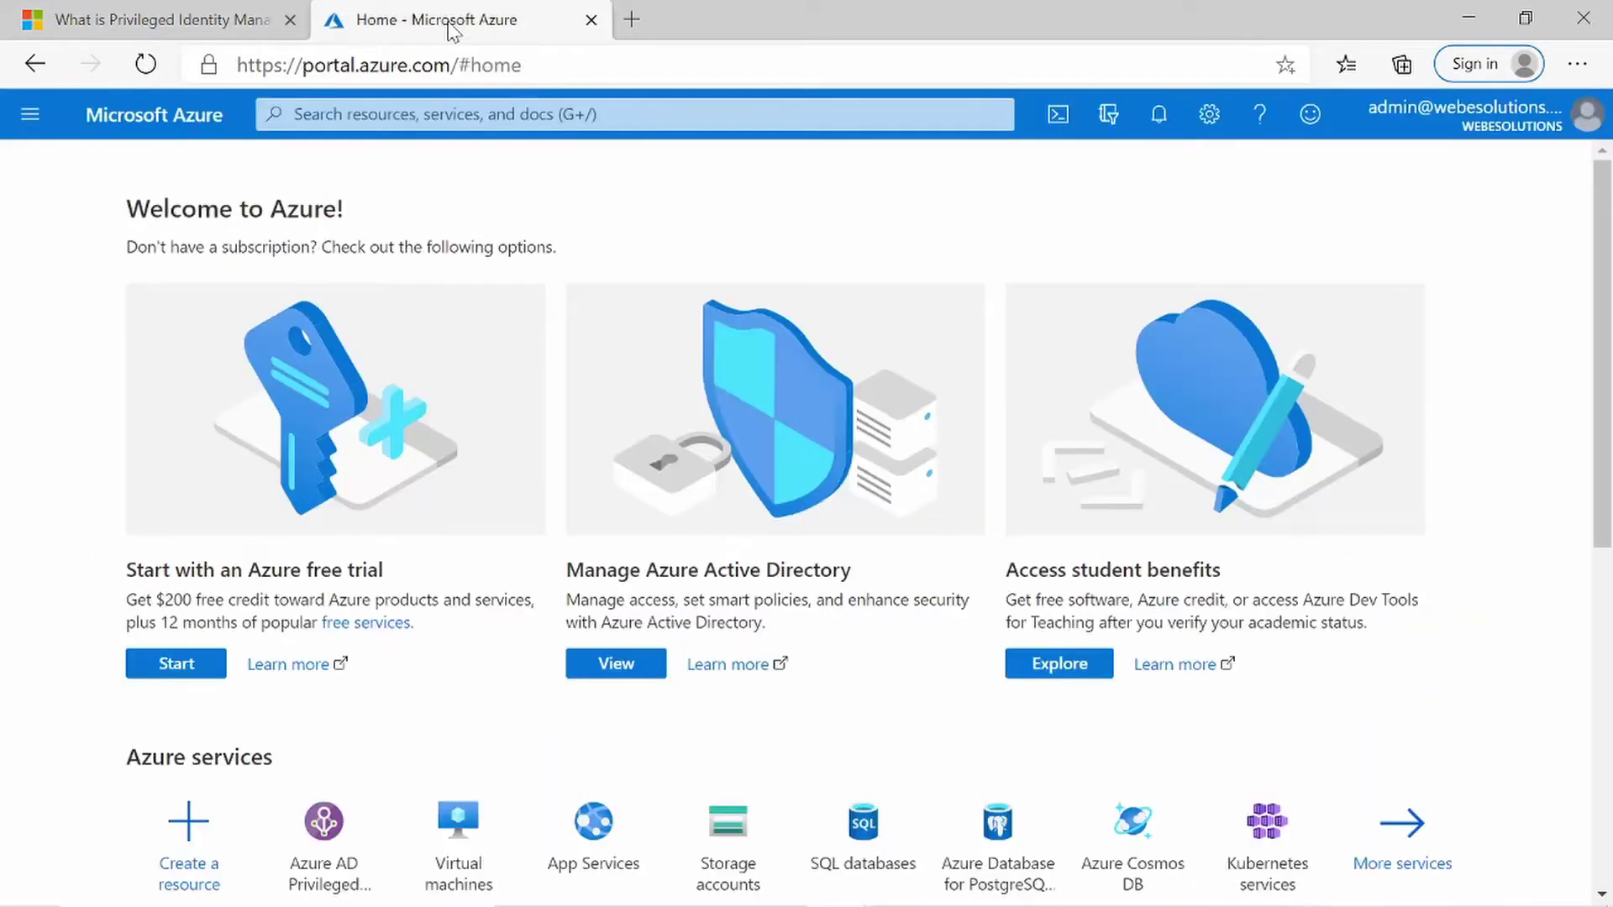
pyautogui.click(579, 114)
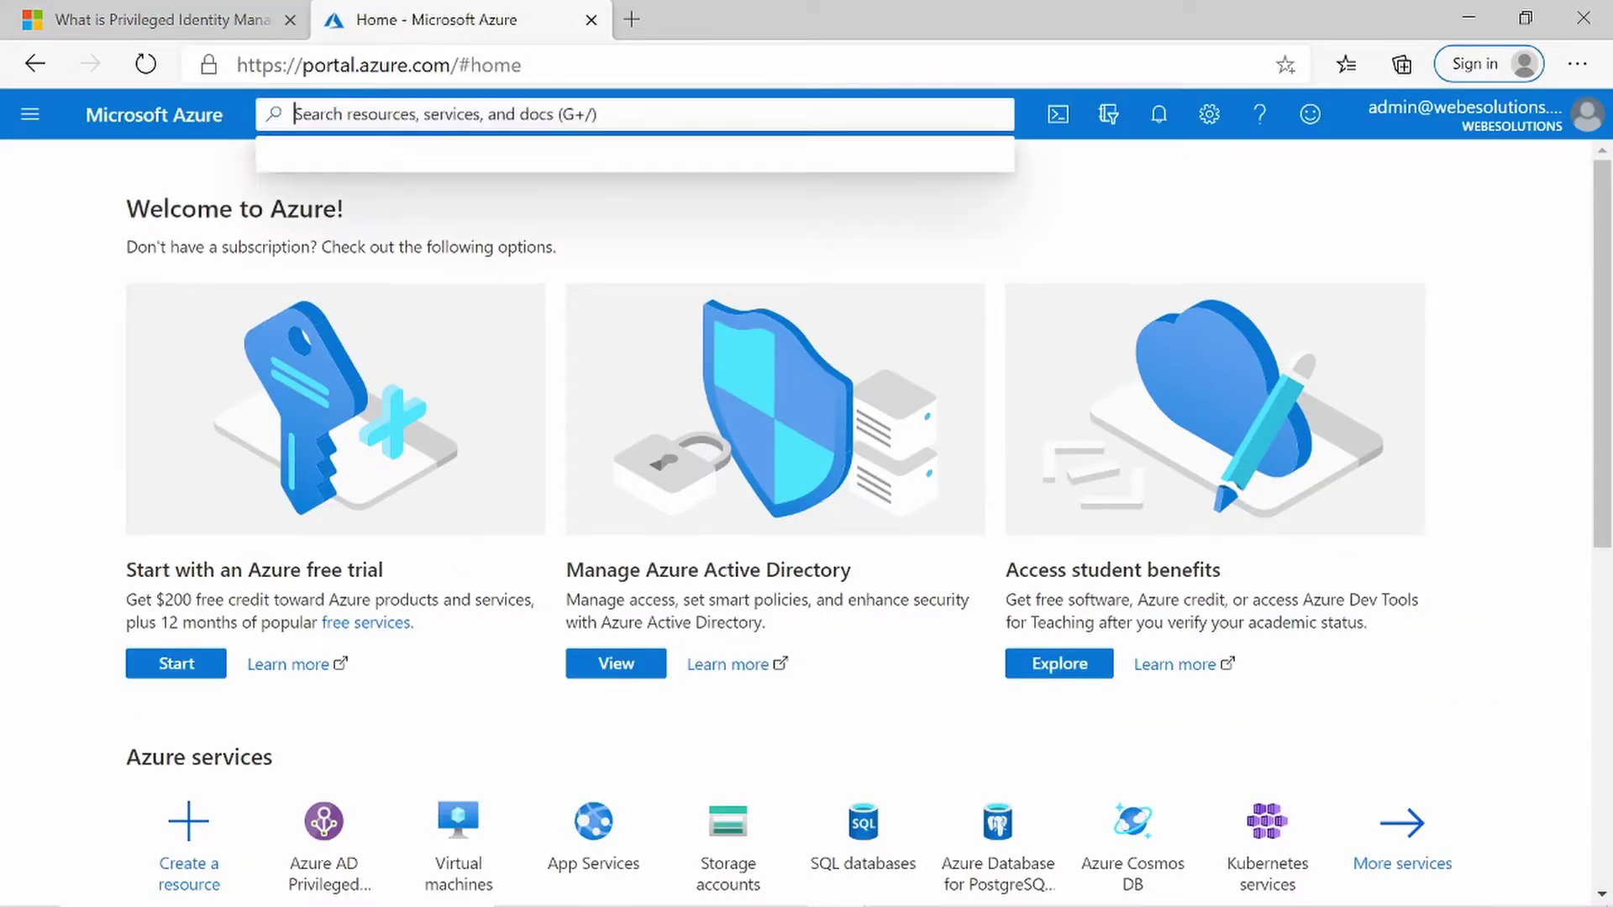
pyautogui.write('P')
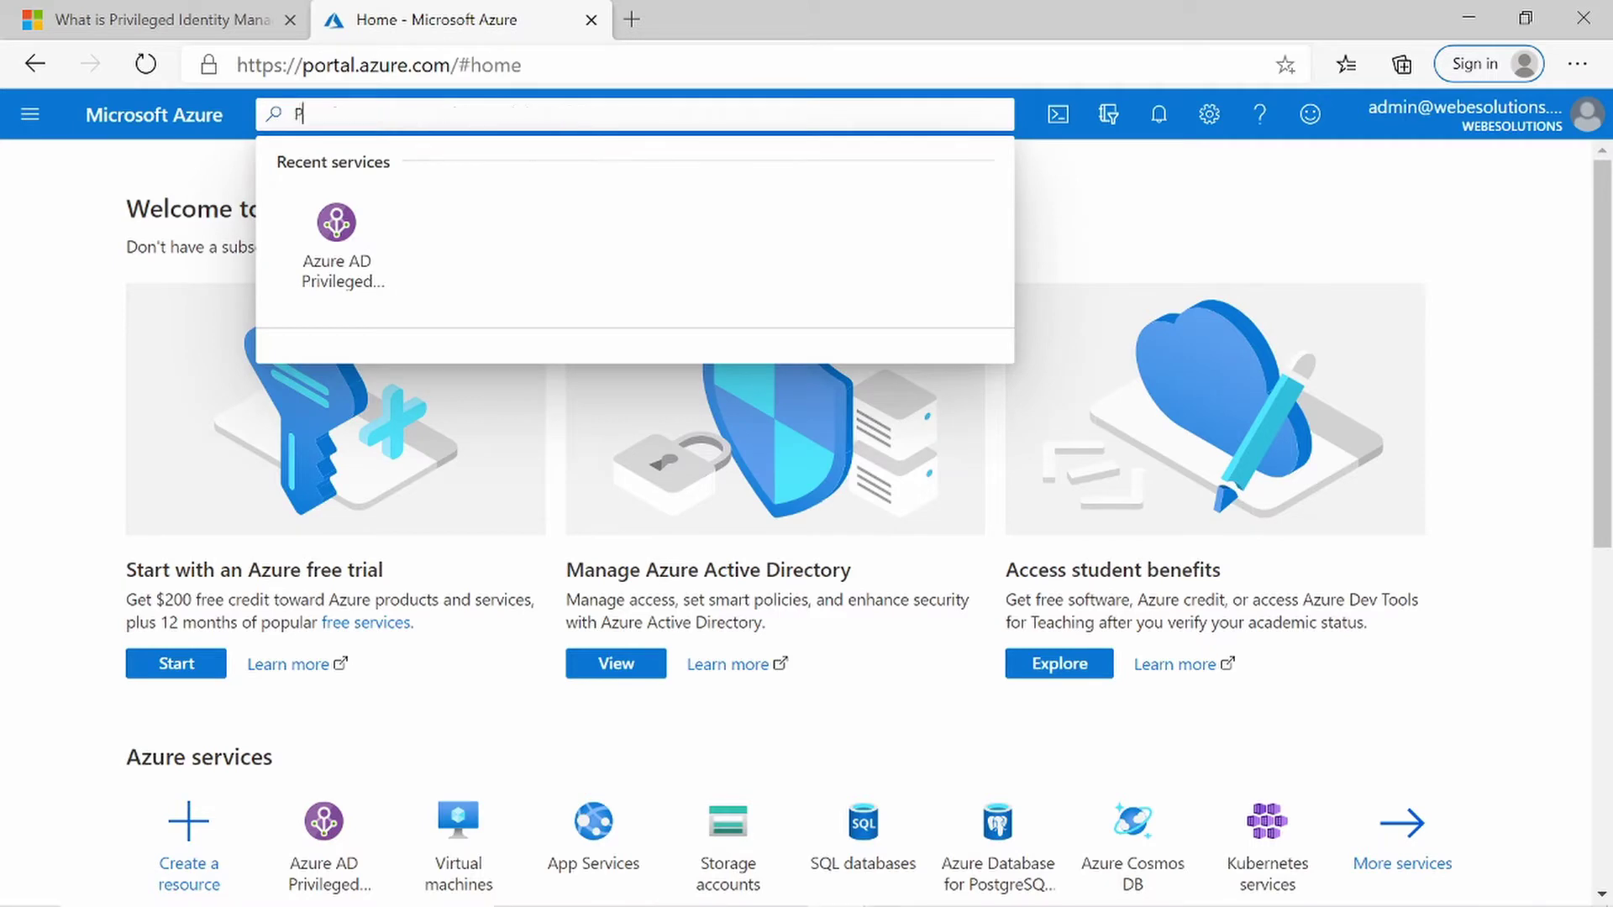
pyautogui.write('IM')
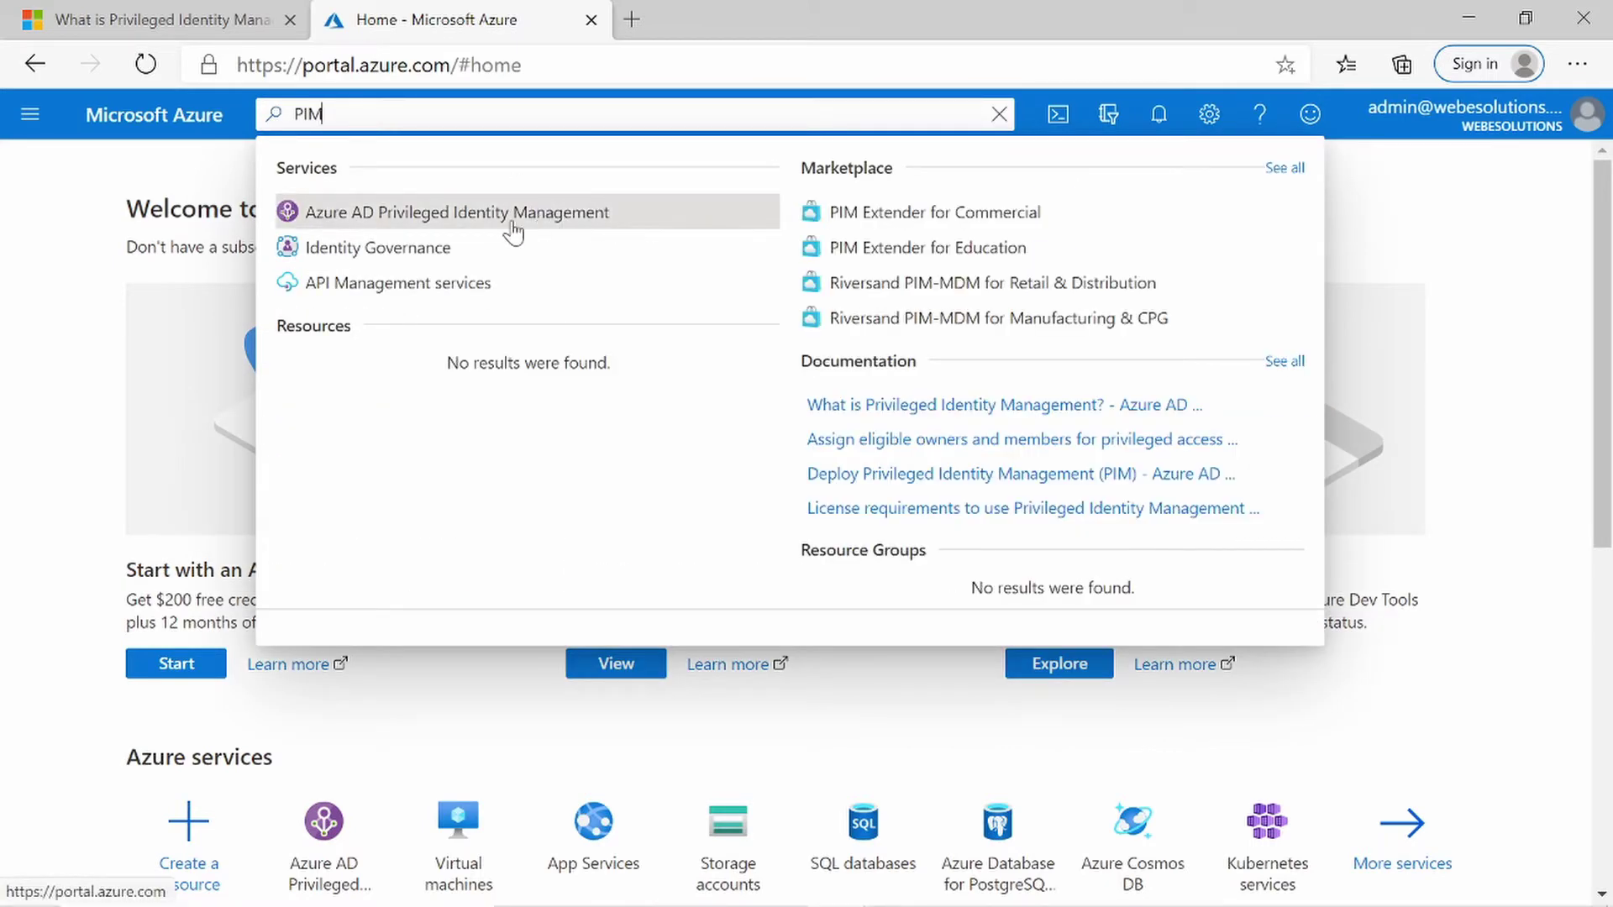
pyautogui.click(507, 220)
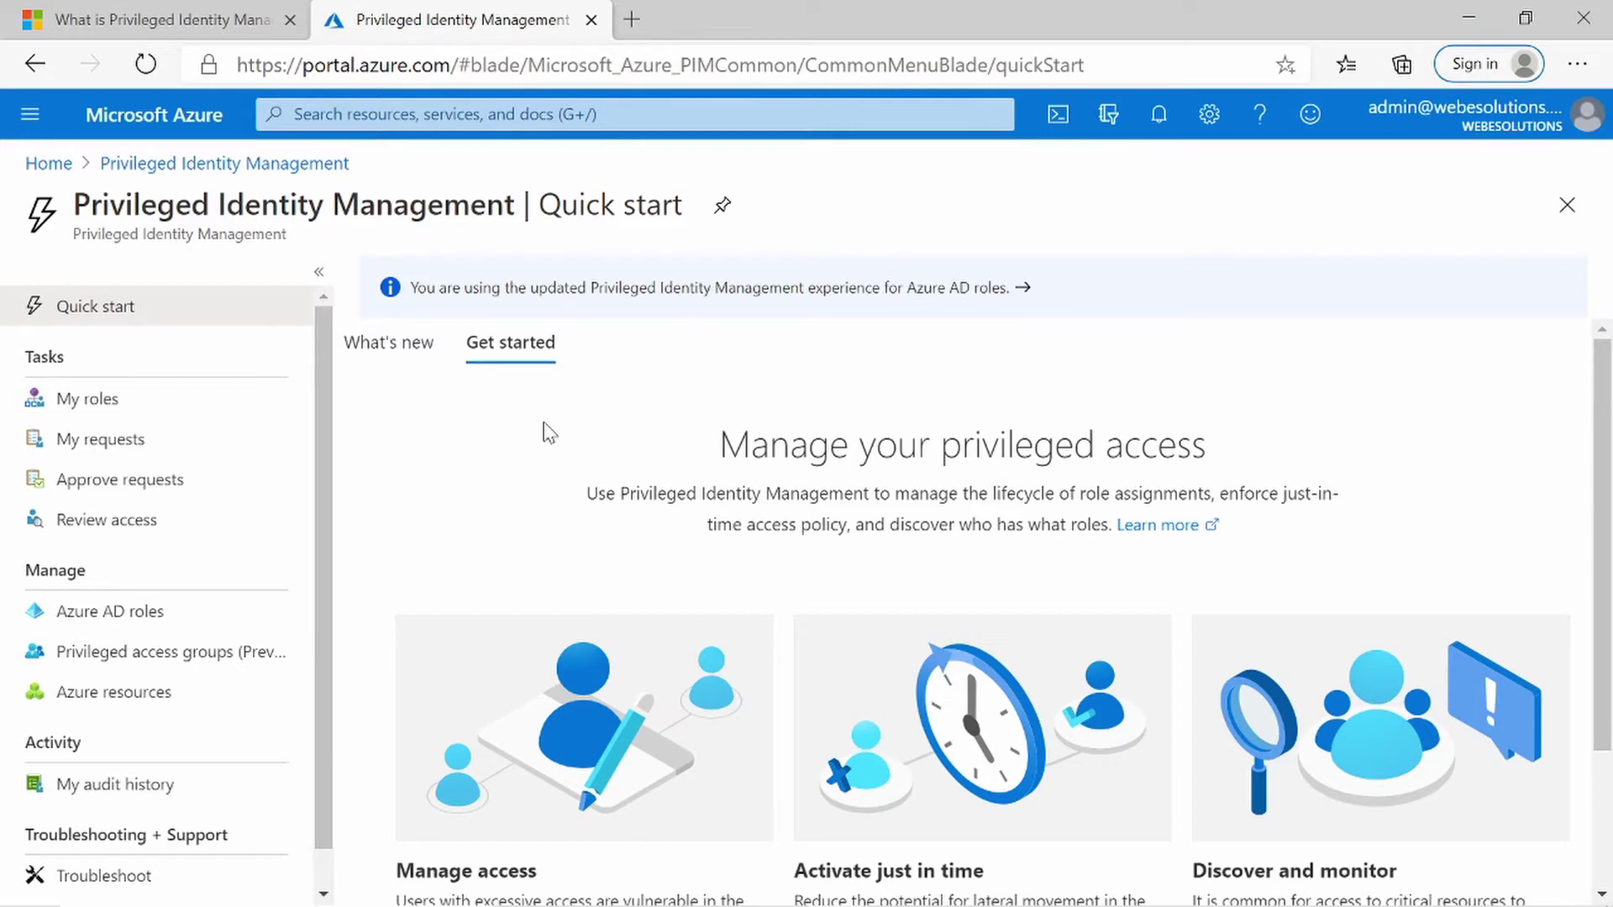
# Look through the Privileged Identity Management quick start and open the management area for Azure AD roles.
pyautogui.scroll(-2, 580, 438)
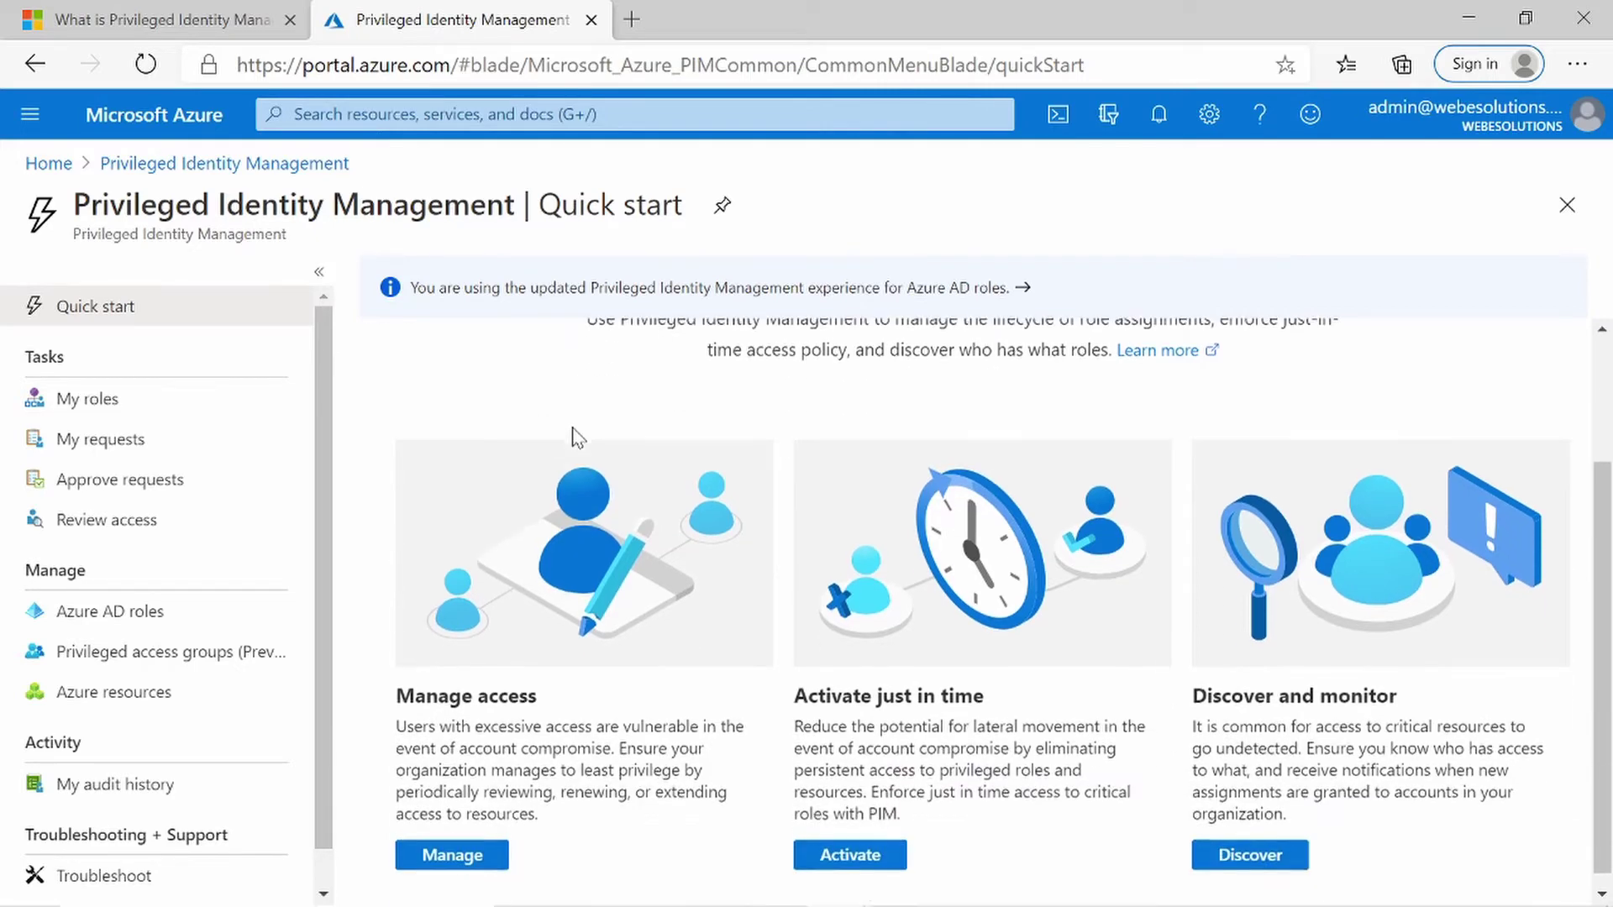
pyautogui.scroll(-1, 234, 406)
pyautogui.scroll(-1, 958, 434)
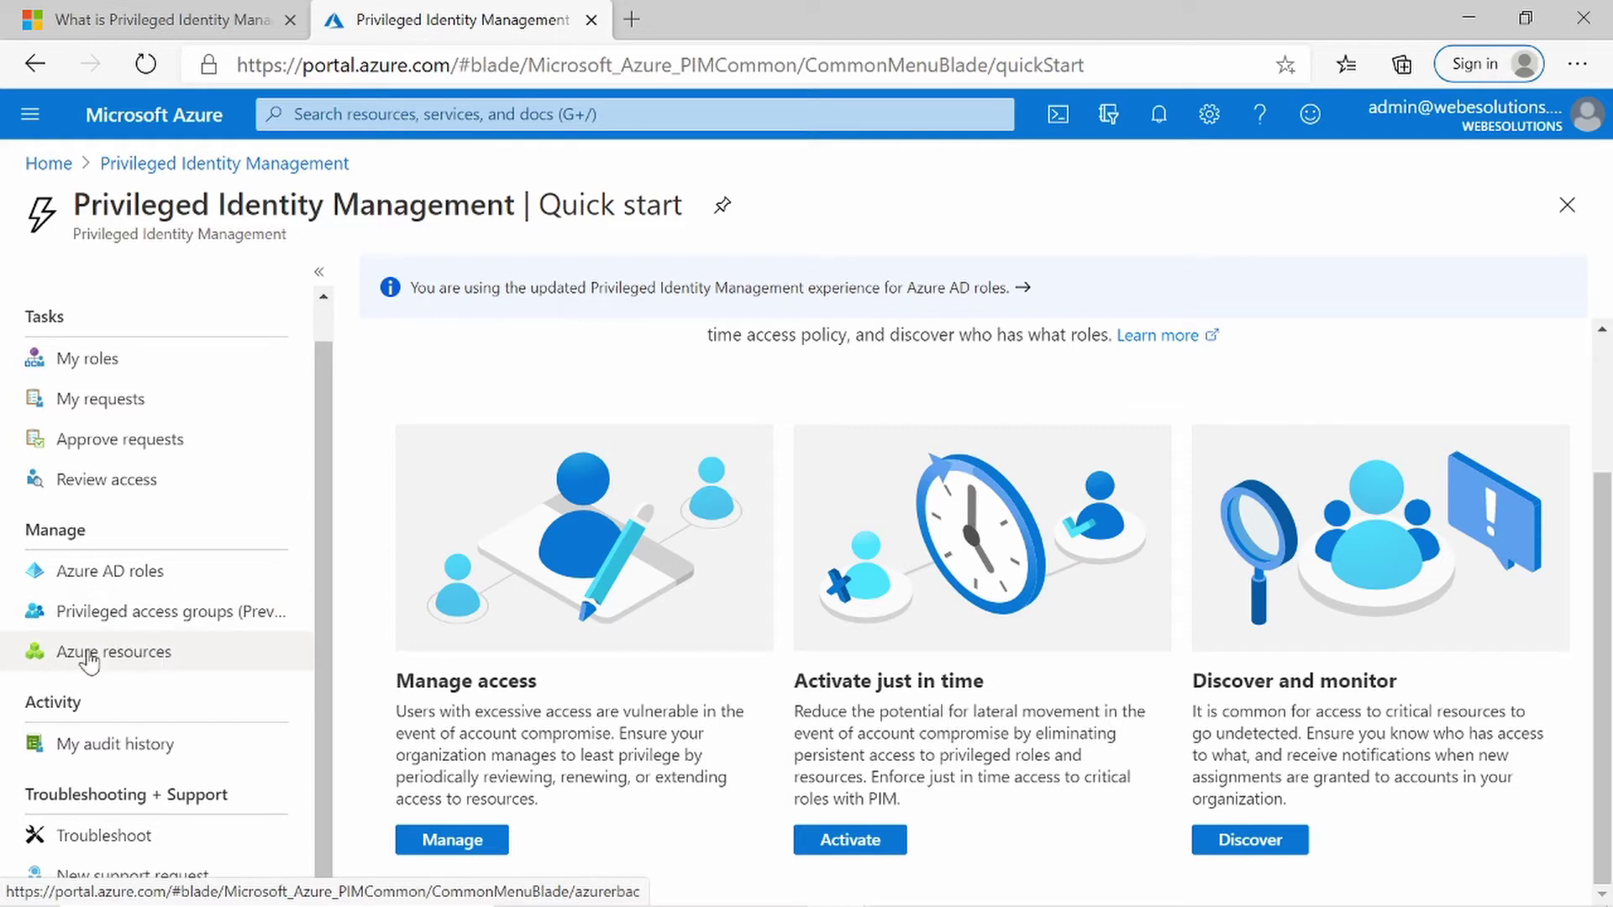
pyautogui.click(133, 577)
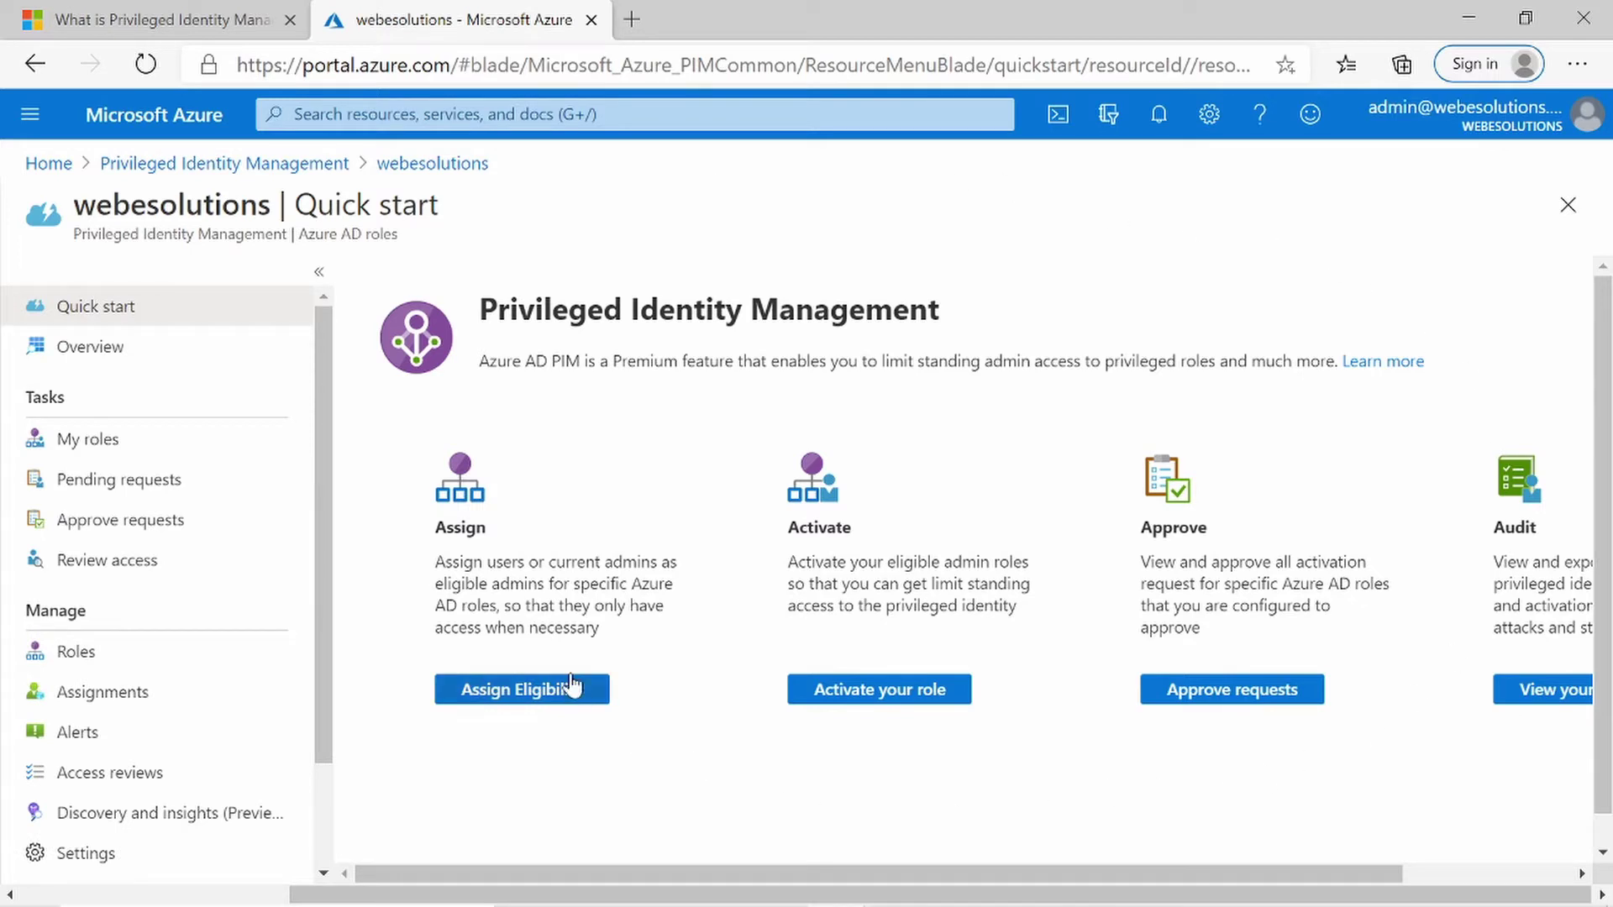
# Open the Azure AD roles overview and examine its role activations, PIM activities, alerts and roles by assignment.
pyautogui.click(91, 351)
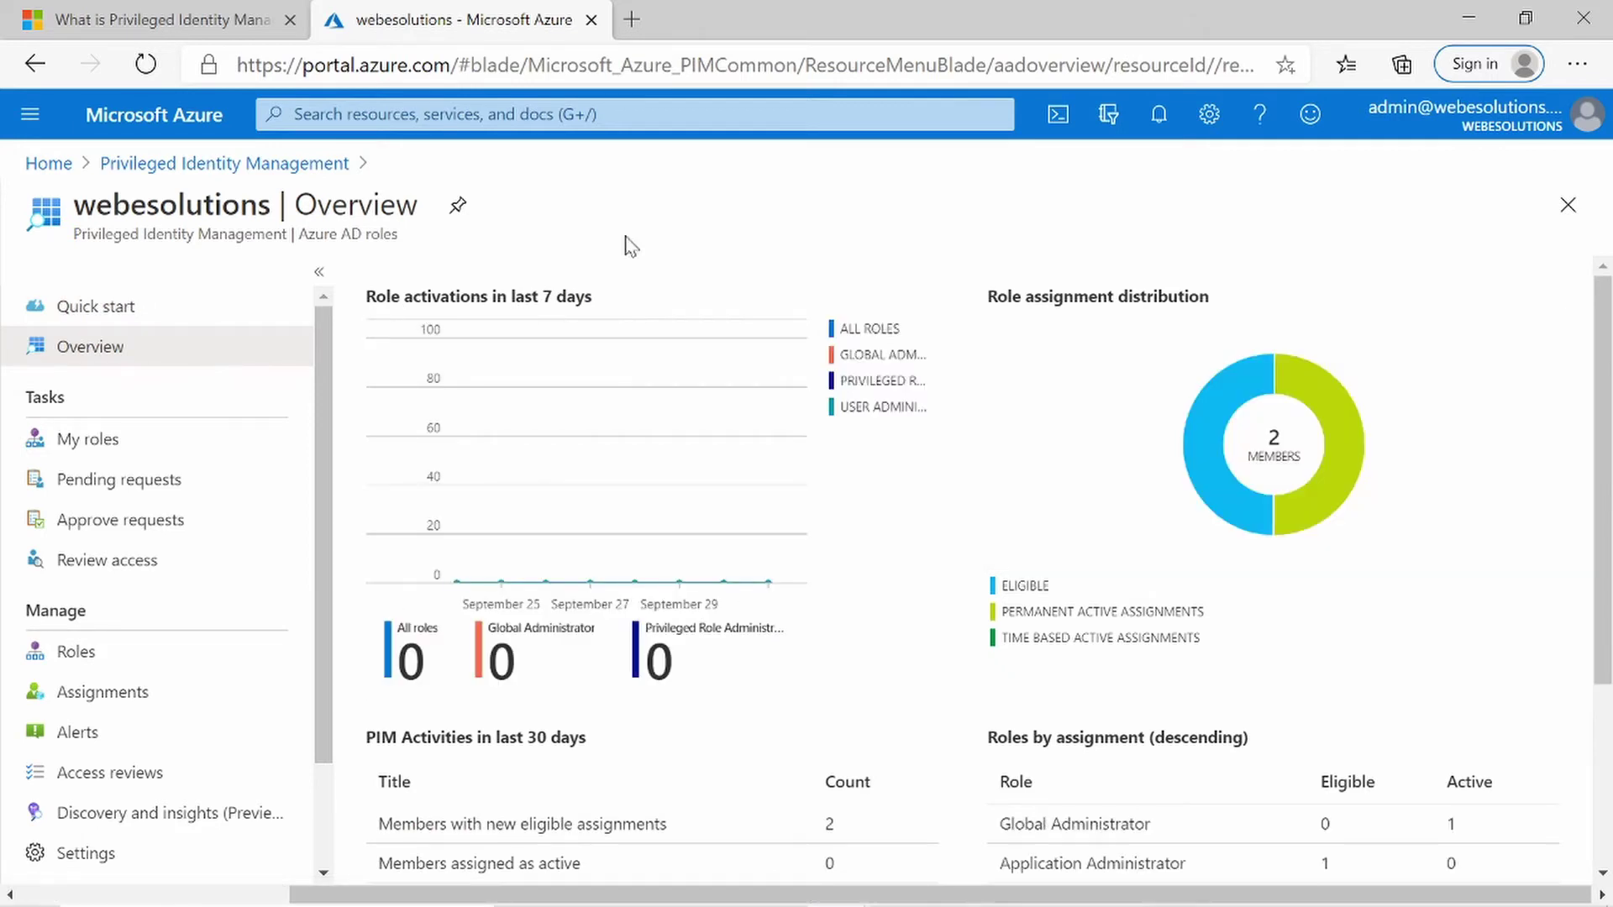
pyautogui.scroll(-3, 1558, 550)
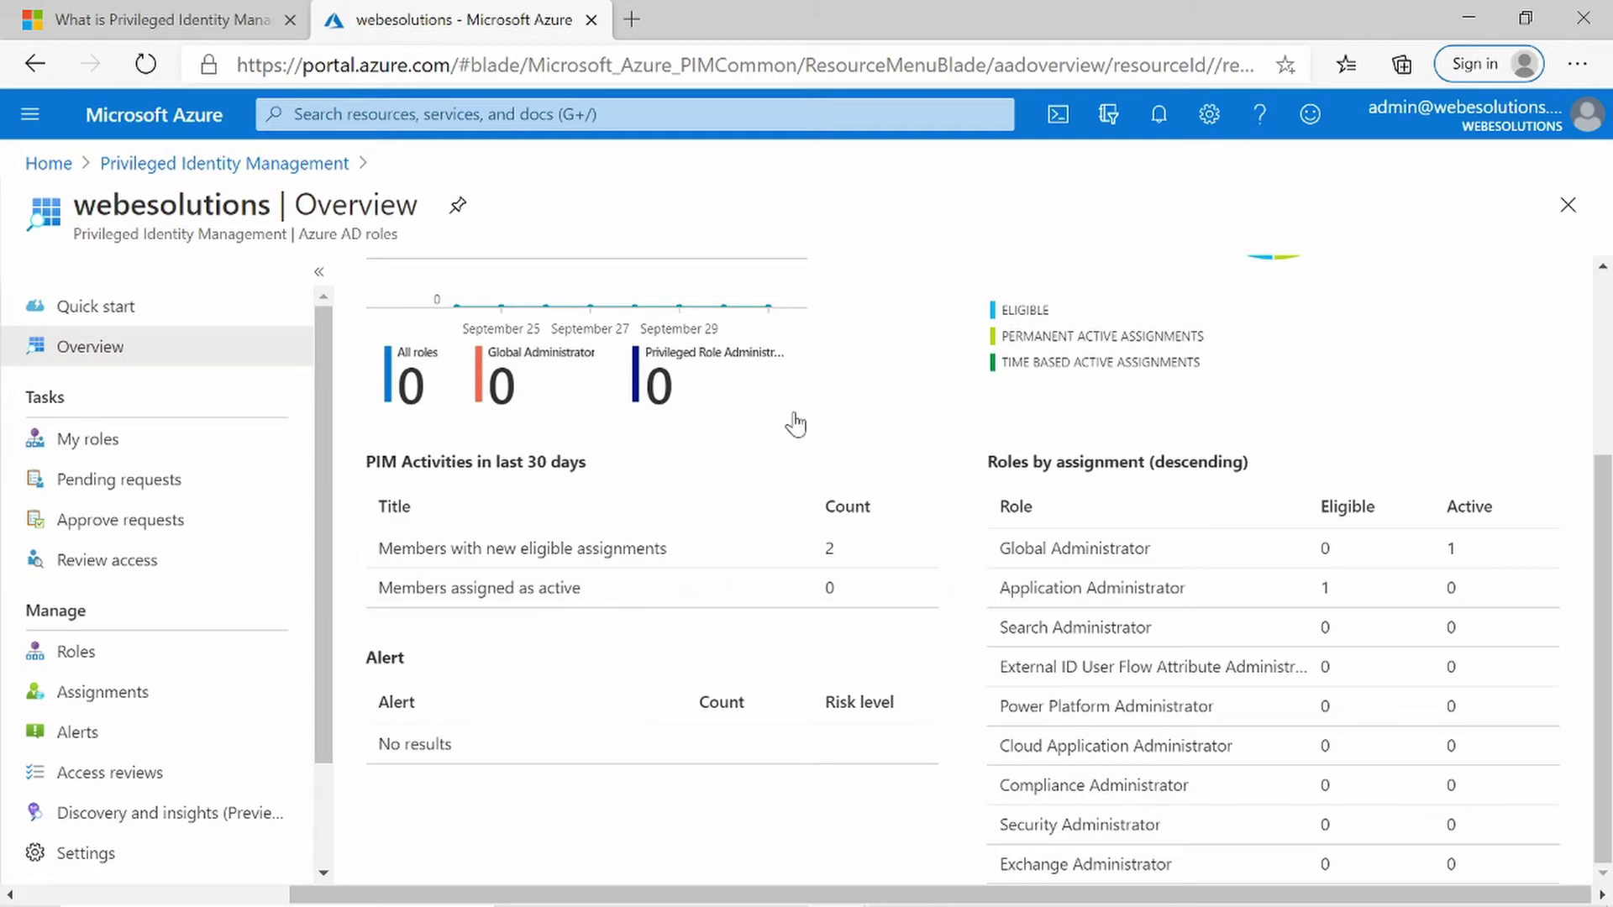
pyautogui.scroll(3, 778, 474)
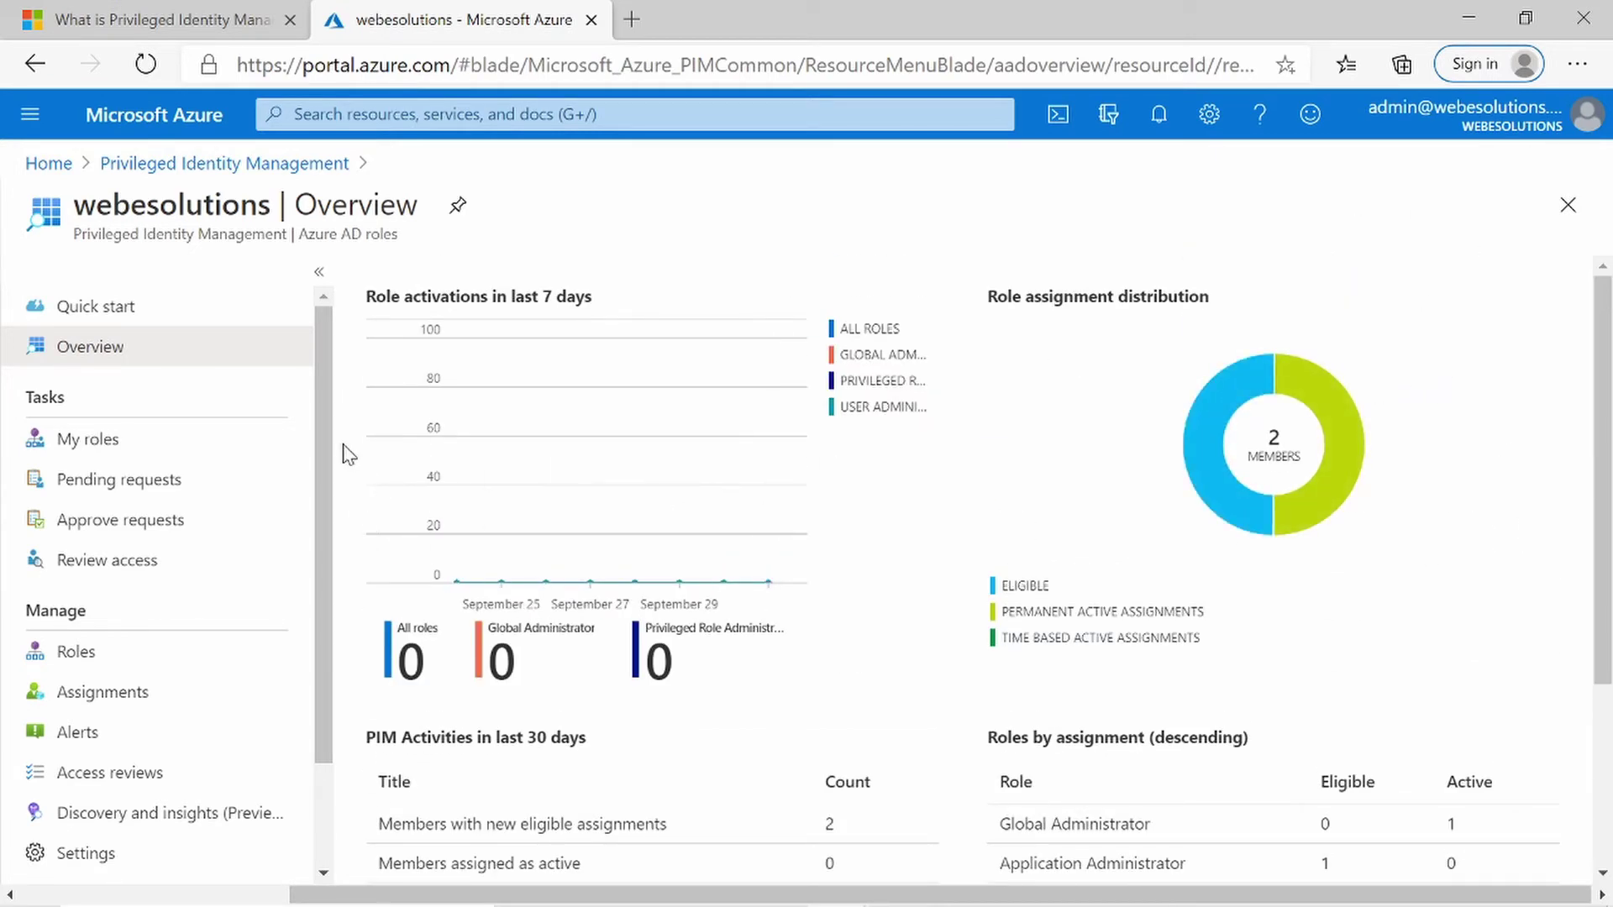
# Open the Azure AD role settings and examine the activation and assignment details of the Azure Information Protection Administrator role.
pyautogui.scroll(-3, 322, 487)
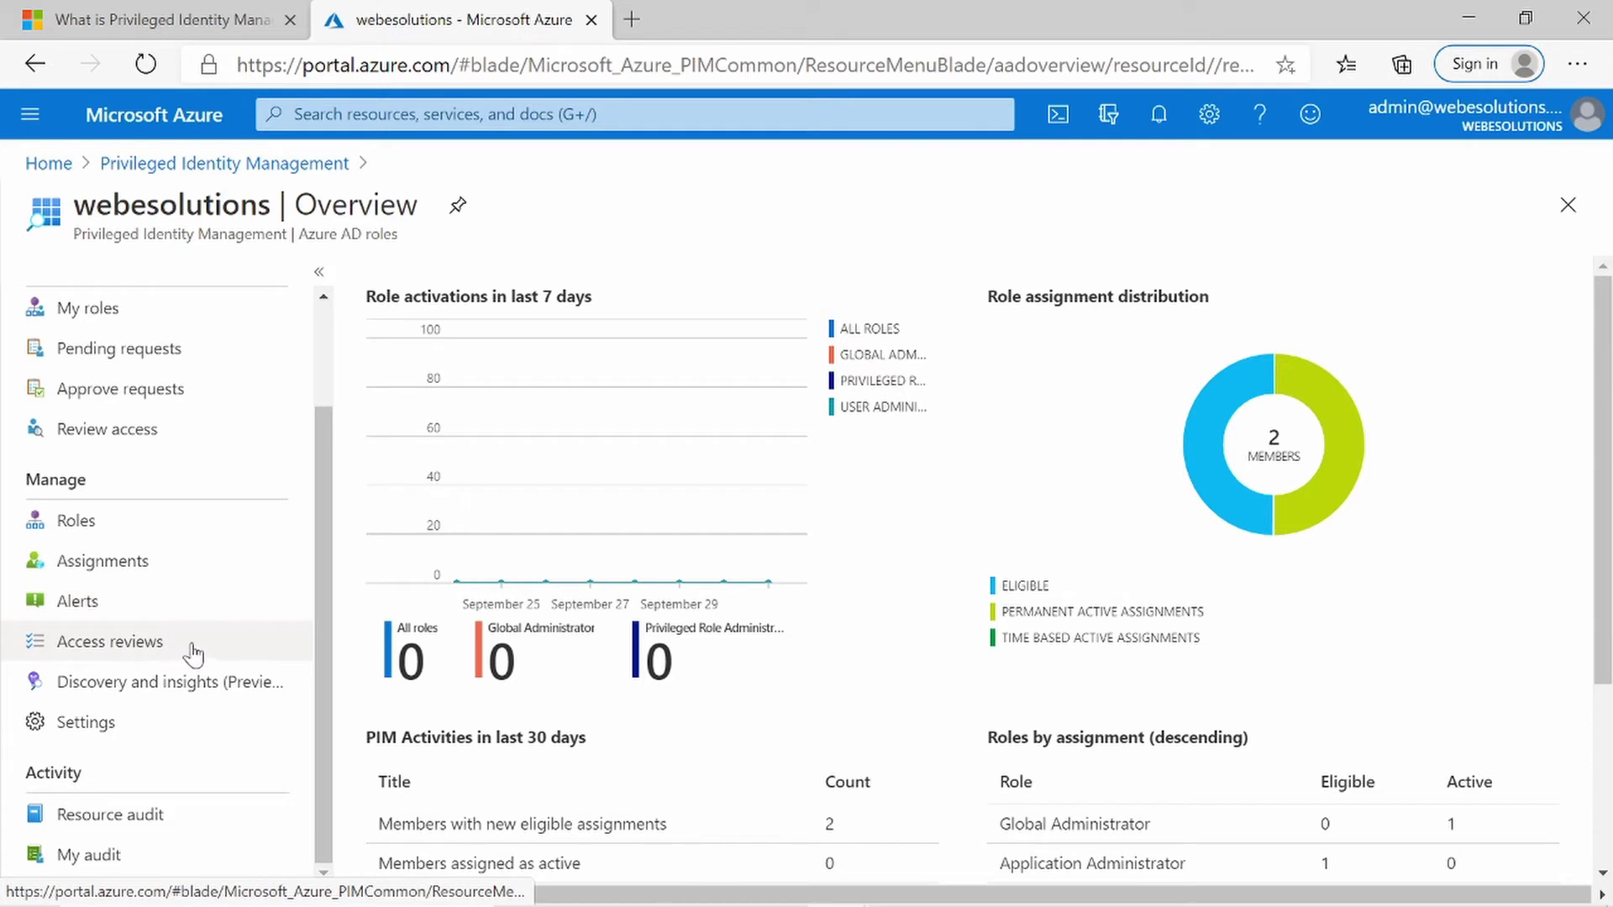
pyautogui.click(79, 735)
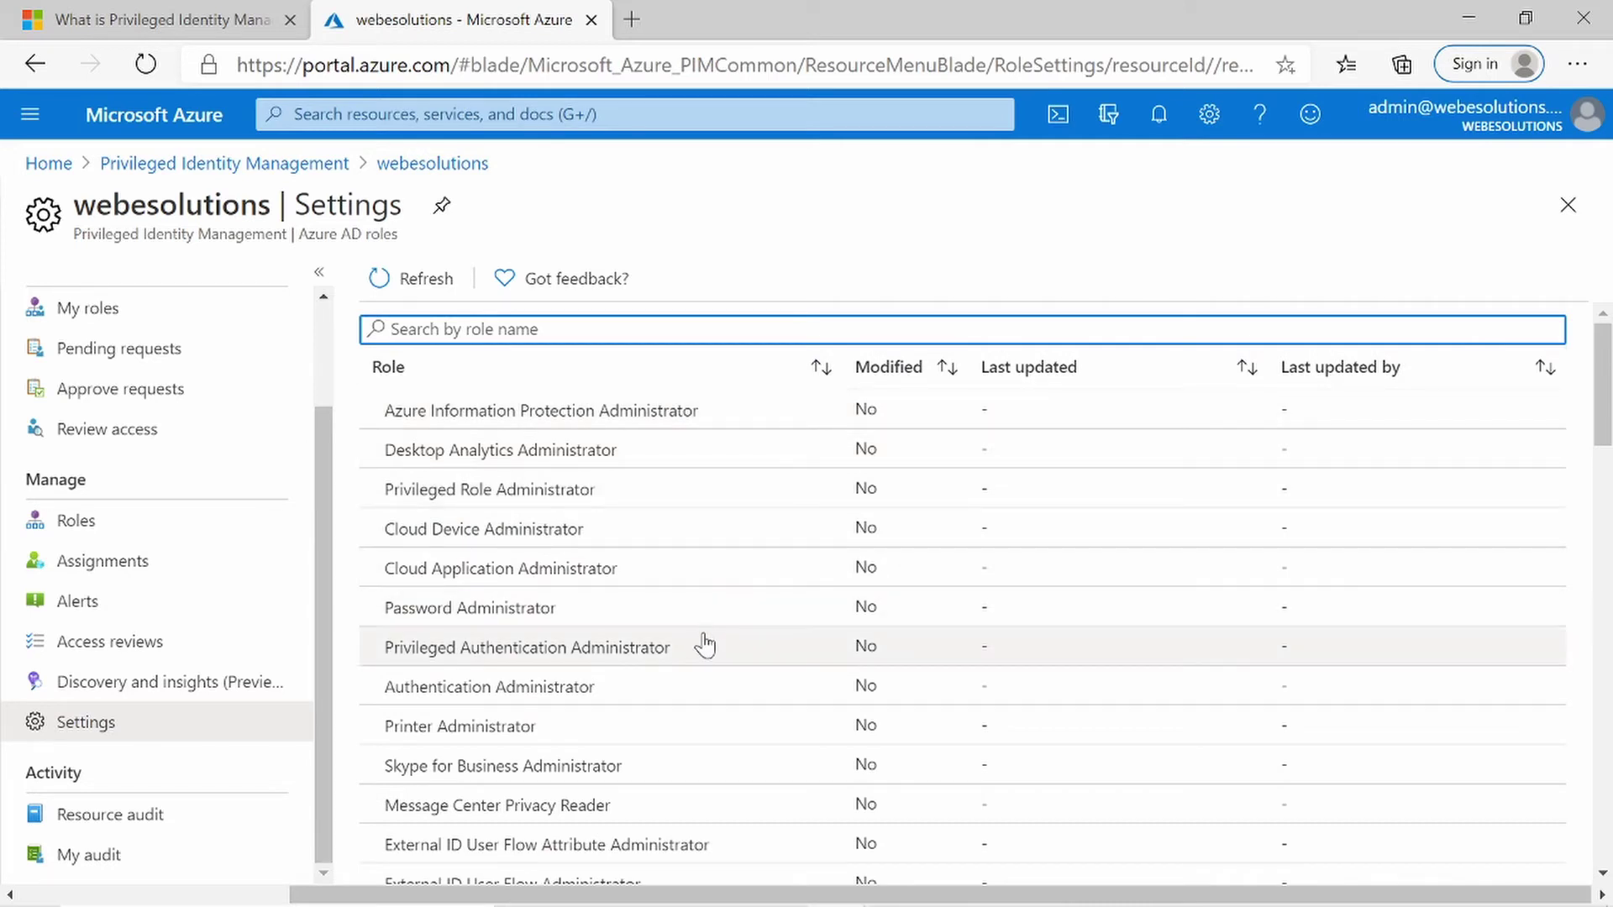
pyautogui.click(558, 427)
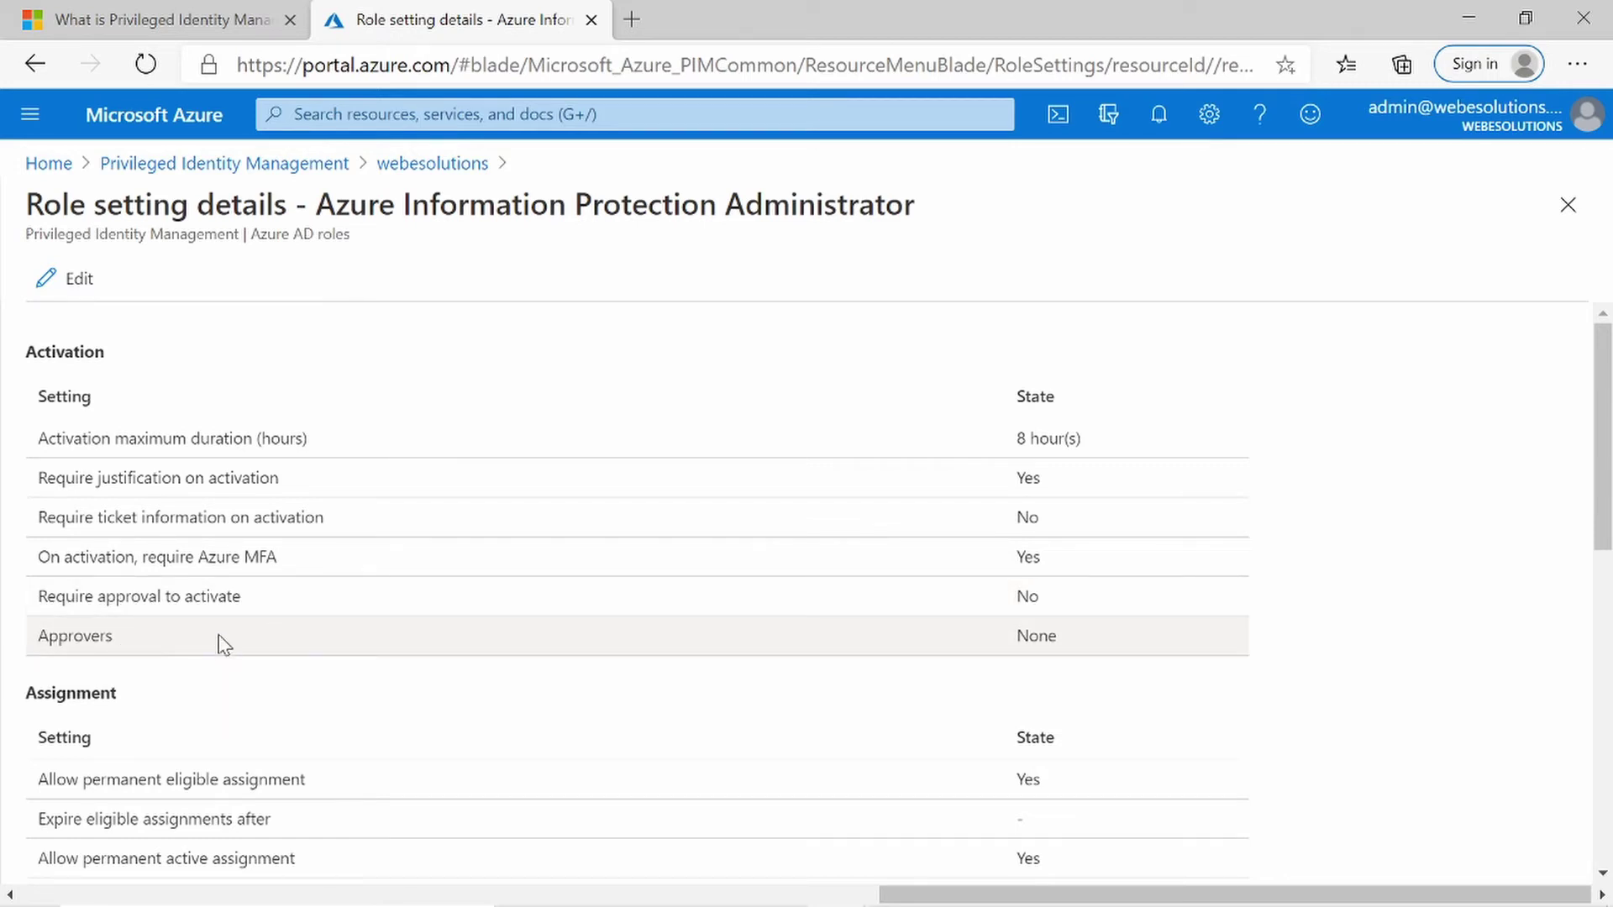
pyautogui.scroll(-4, 830, 351)
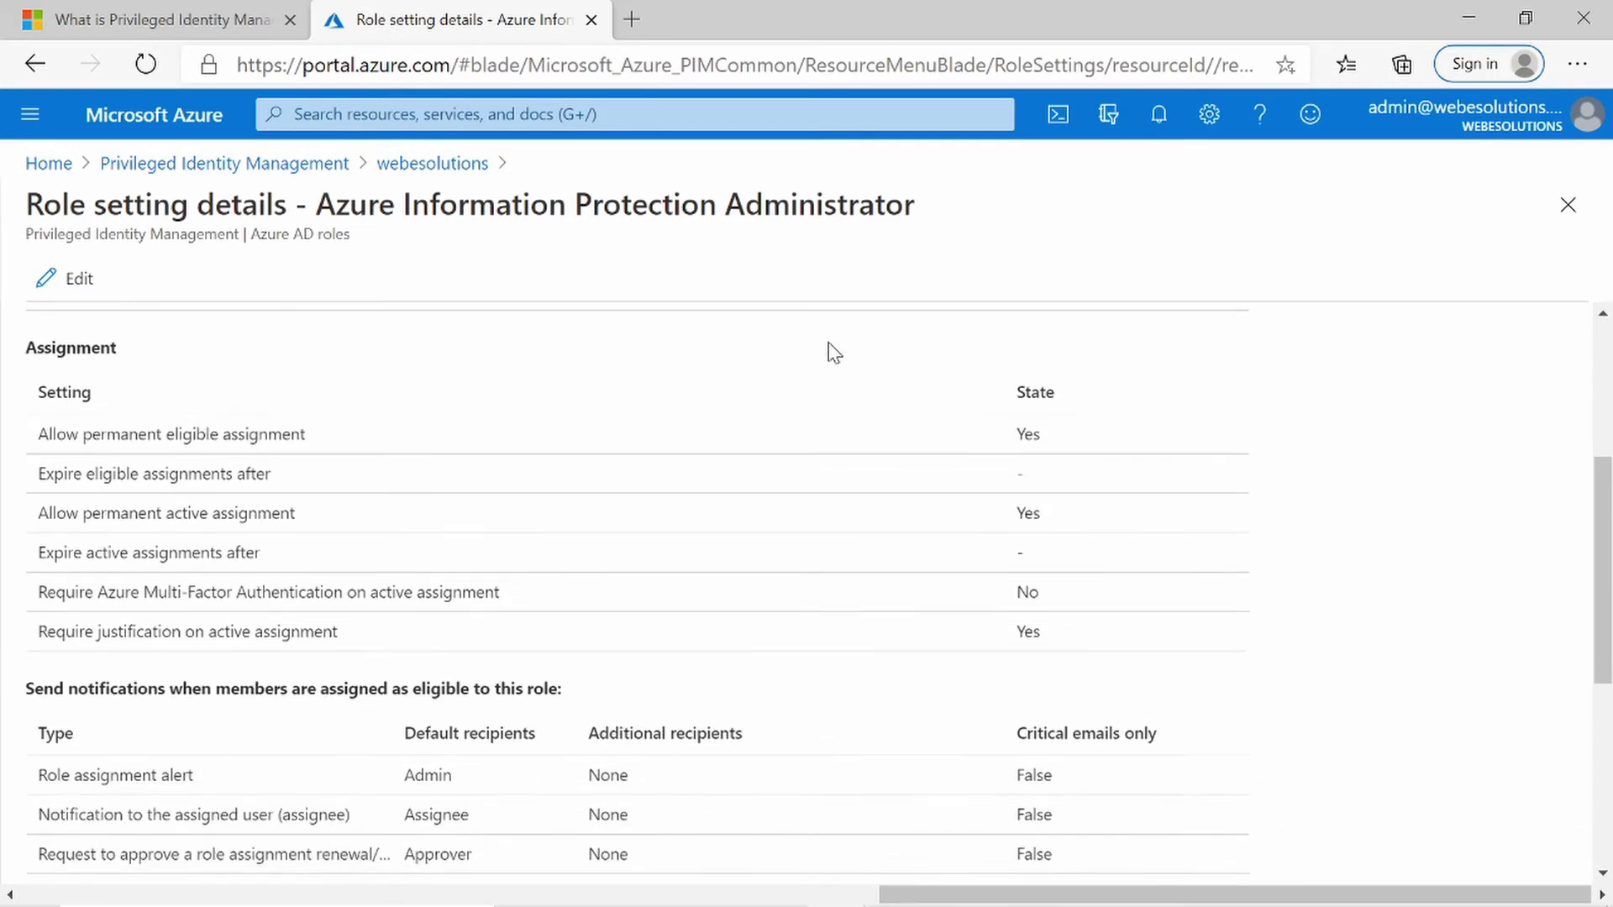
# Examine the notification settings of the Azure Information Protection Administrator role, then return to the role settings list.
pyautogui.scroll(-5, 833, 351)
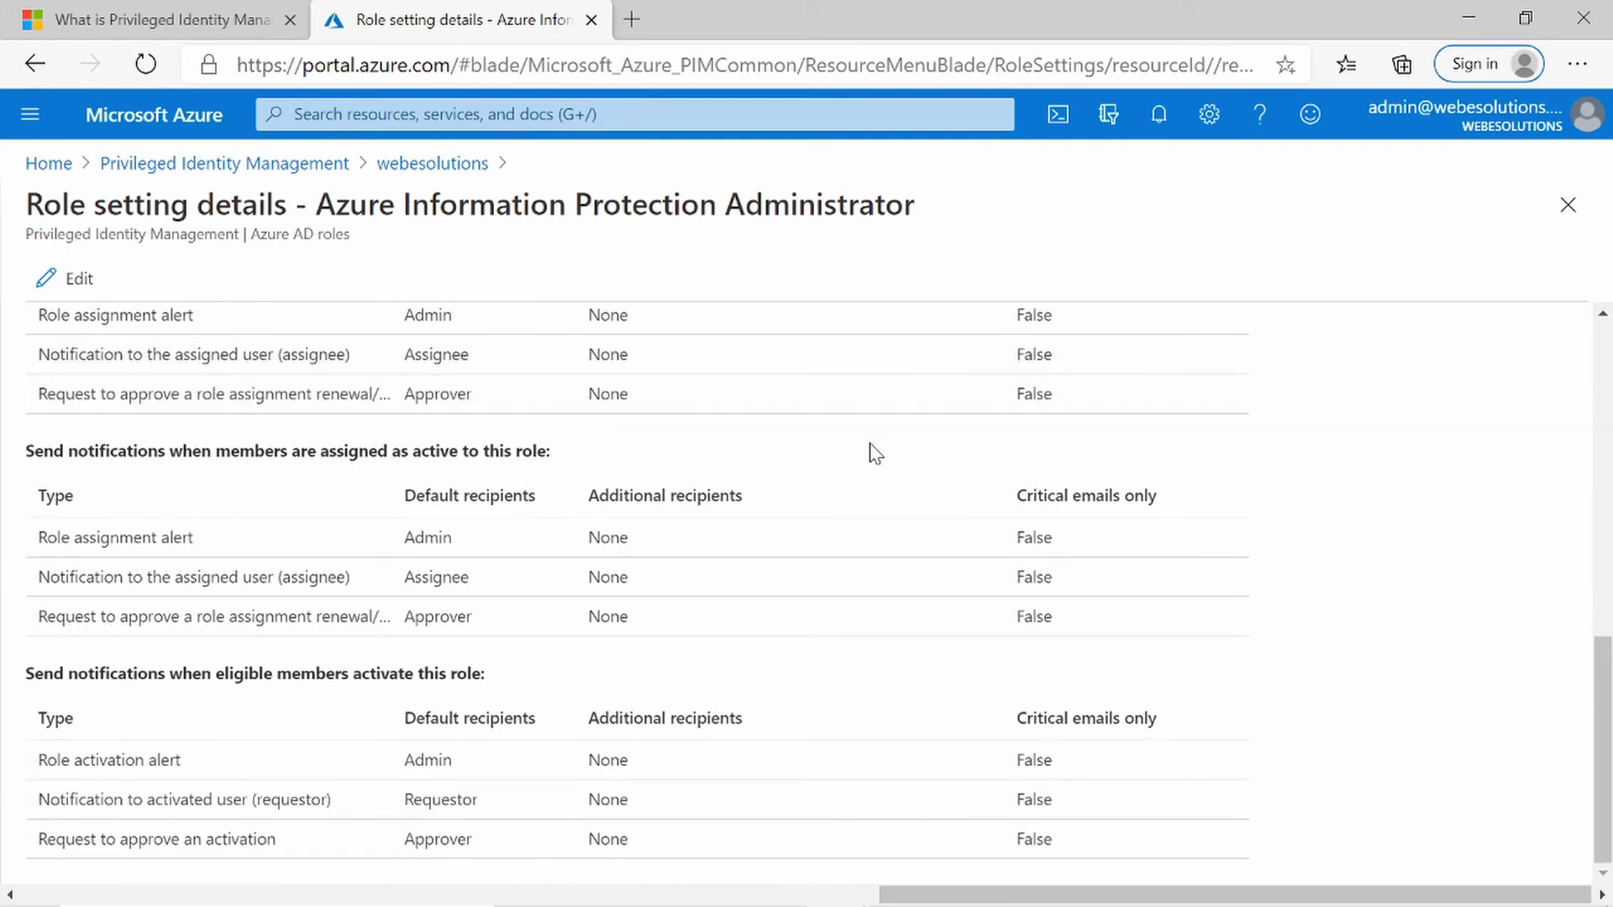
pyautogui.scroll(10, 868, 450)
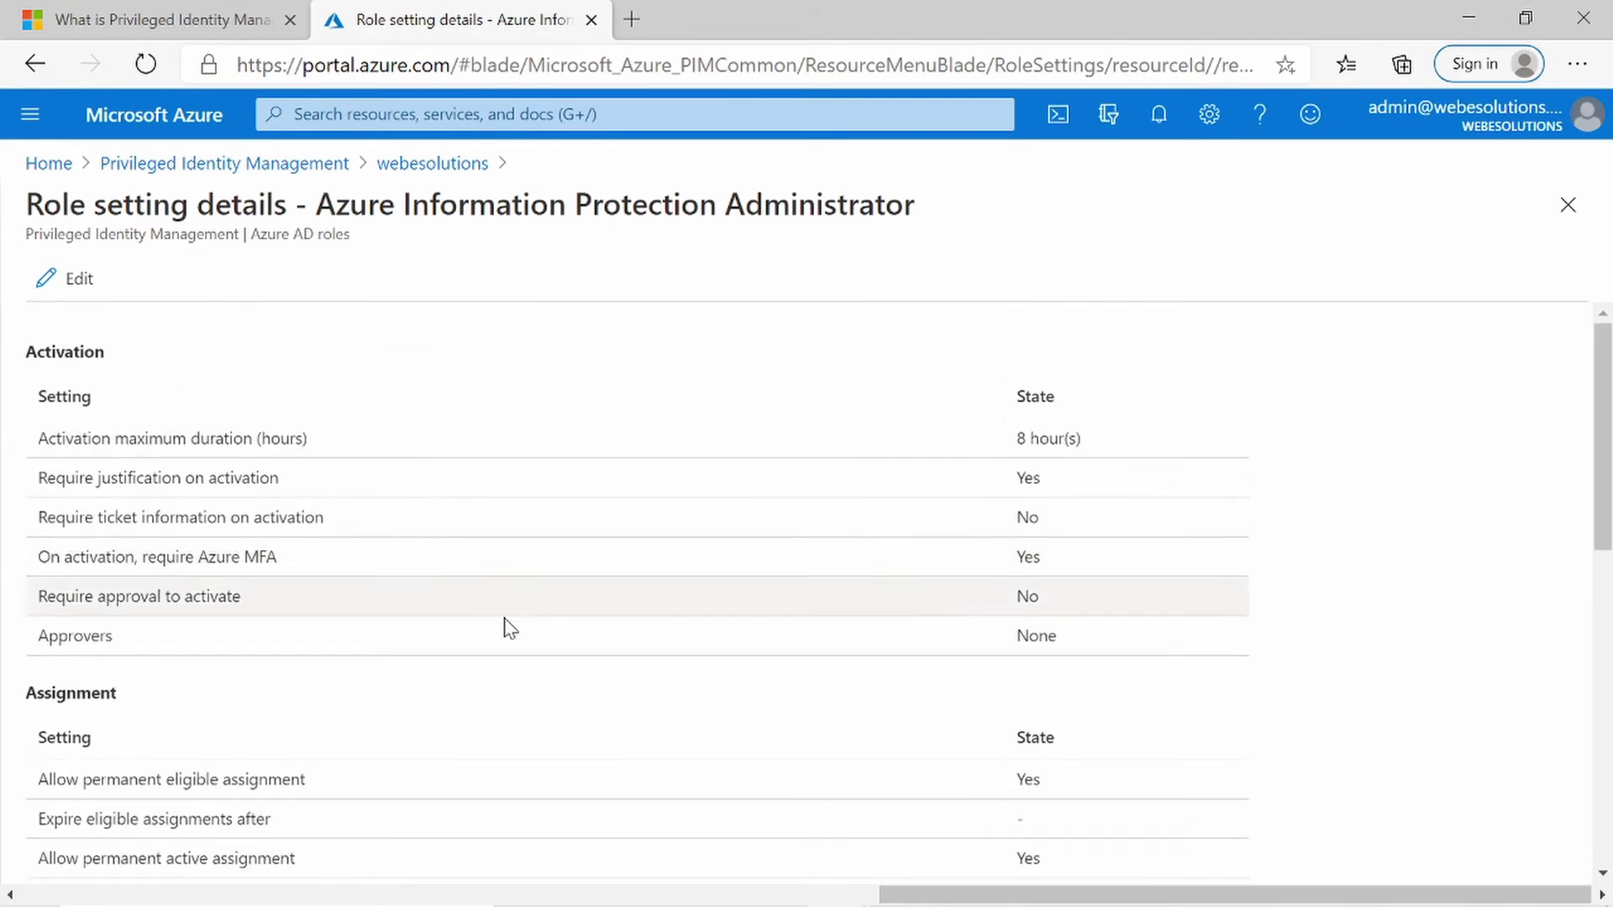
pyautogui.click(415, 167)
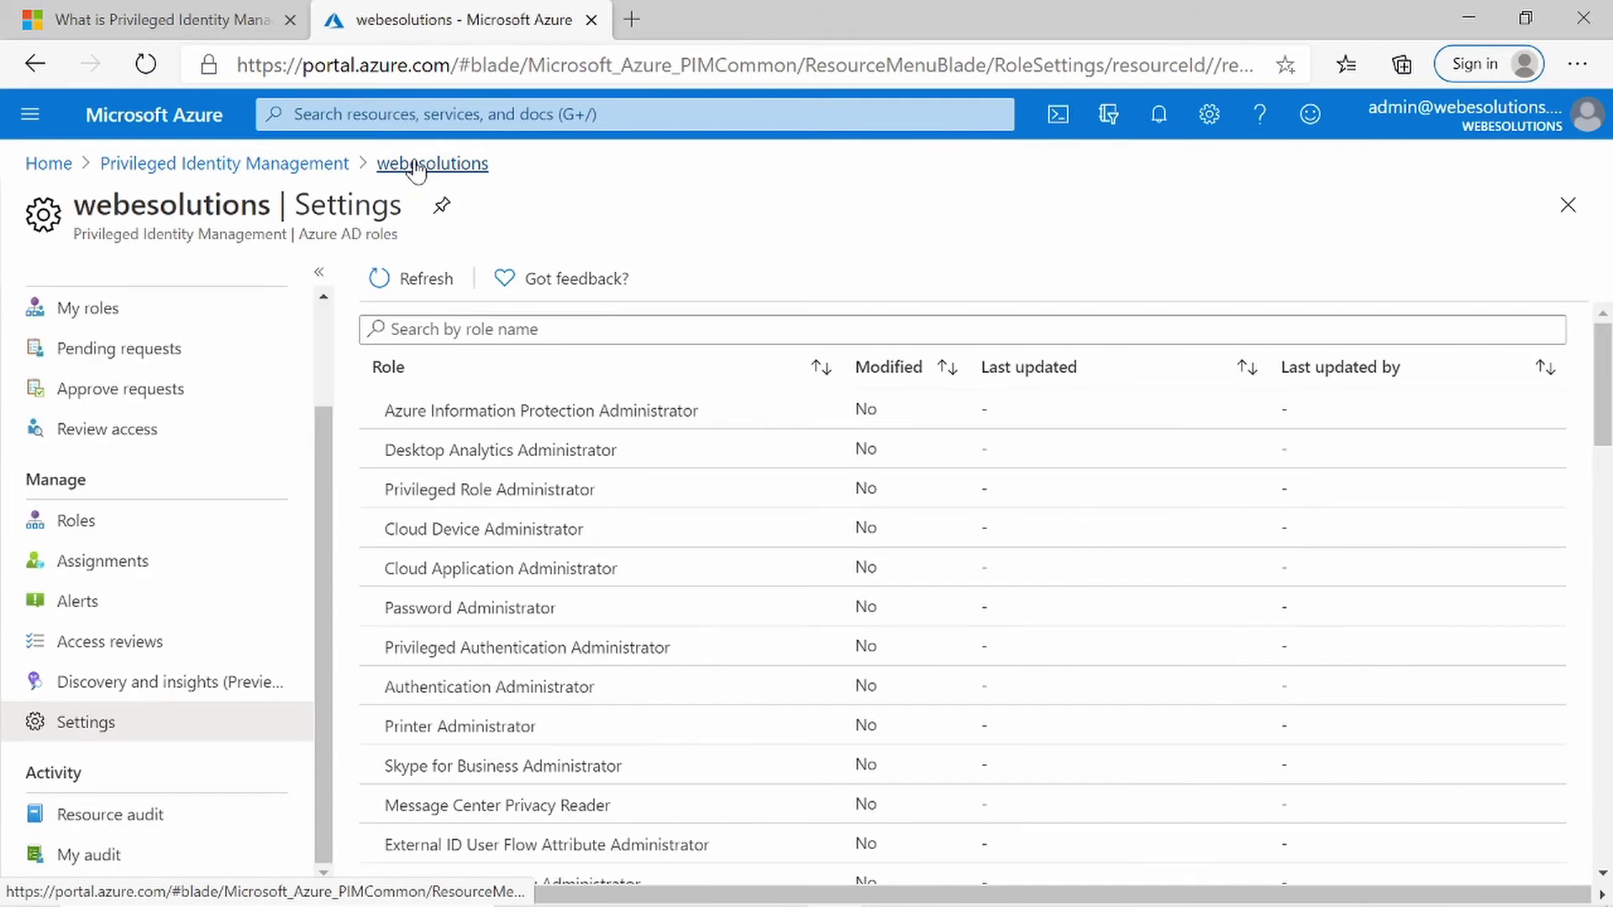
# Browse the Azure AD roles list, open the User Administrator role and check its eligible, active and expired assignments.
pyautogui.click(74, 538)
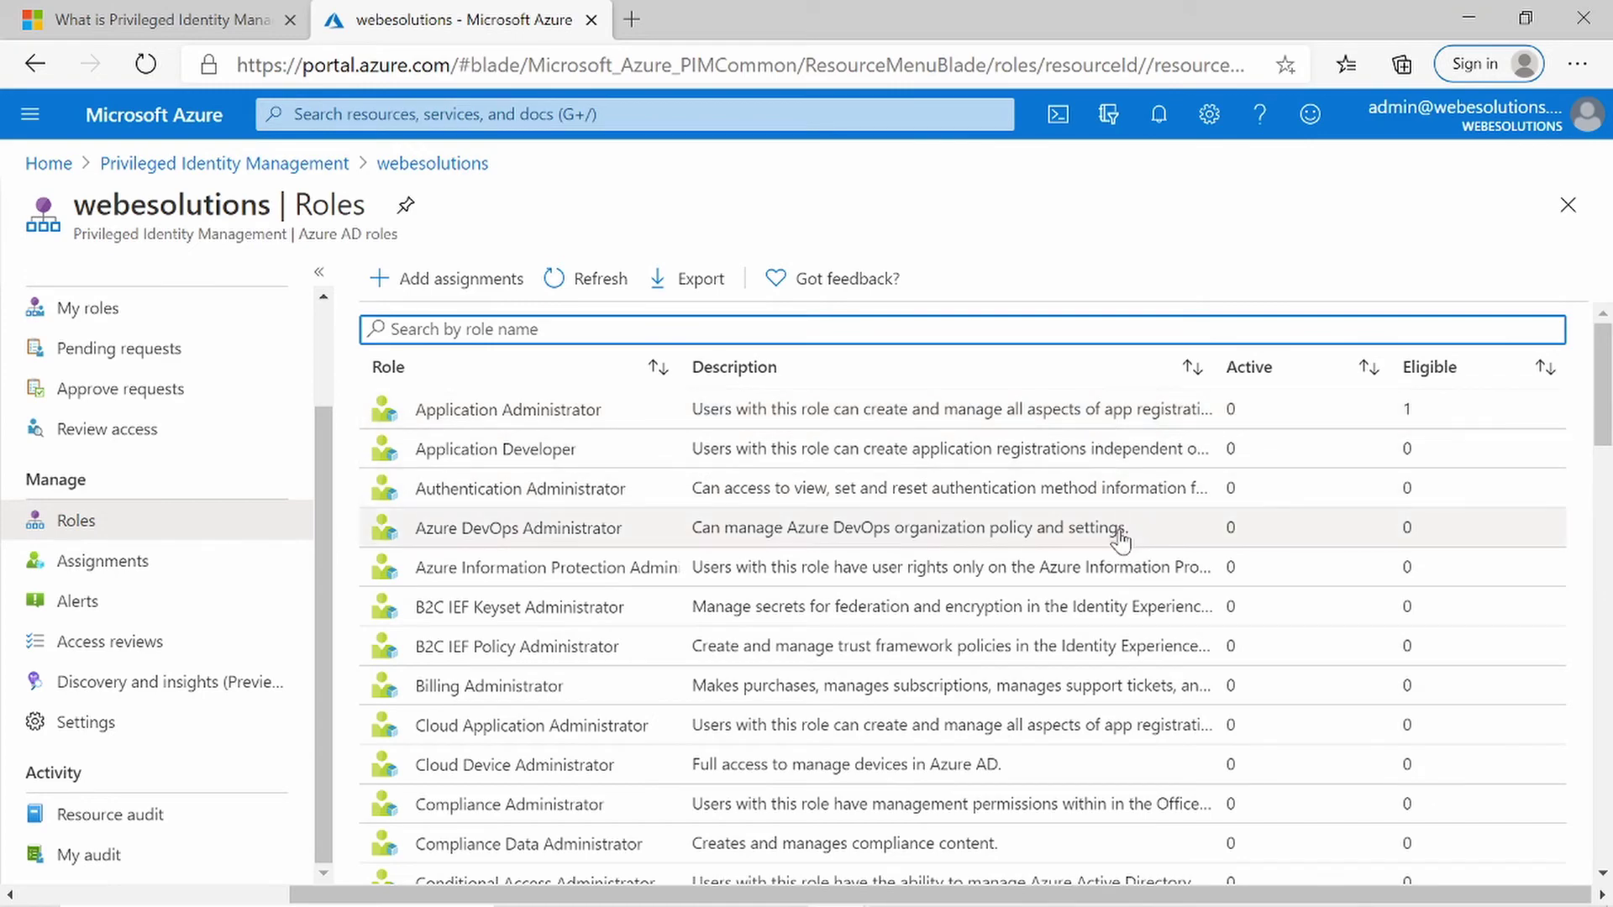
pyautogui.scroll(-5, 1119, 538)
pyautogui.scroll(-6, 1118, 544)
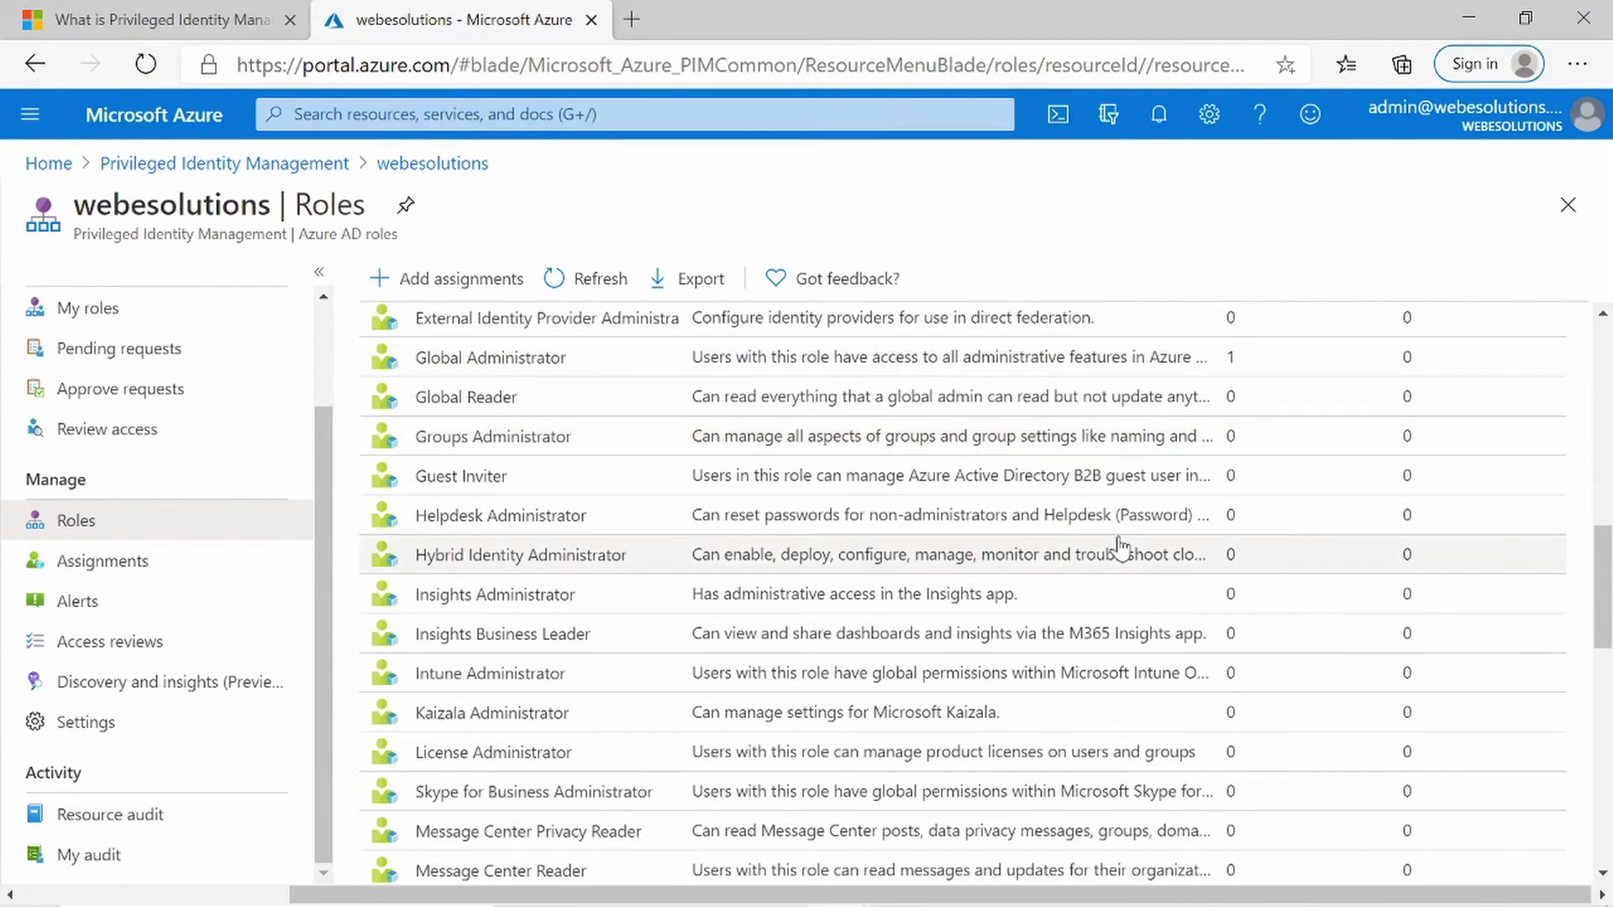
pyautogui.scroll(-10, 1119, 544)
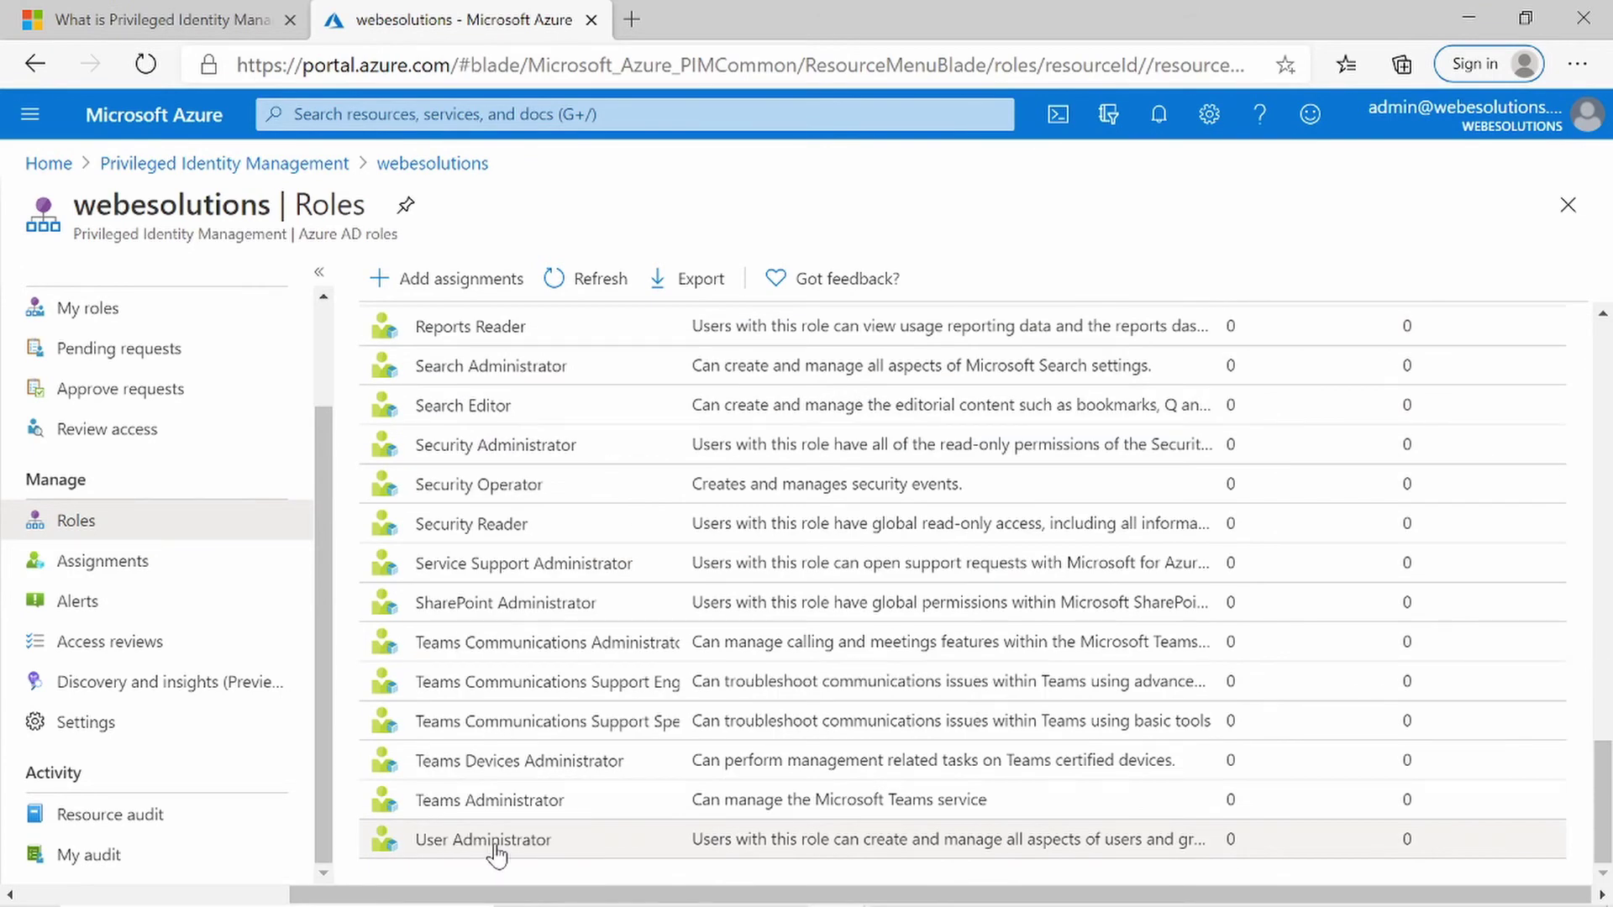
pyautogui.click(498, 844)
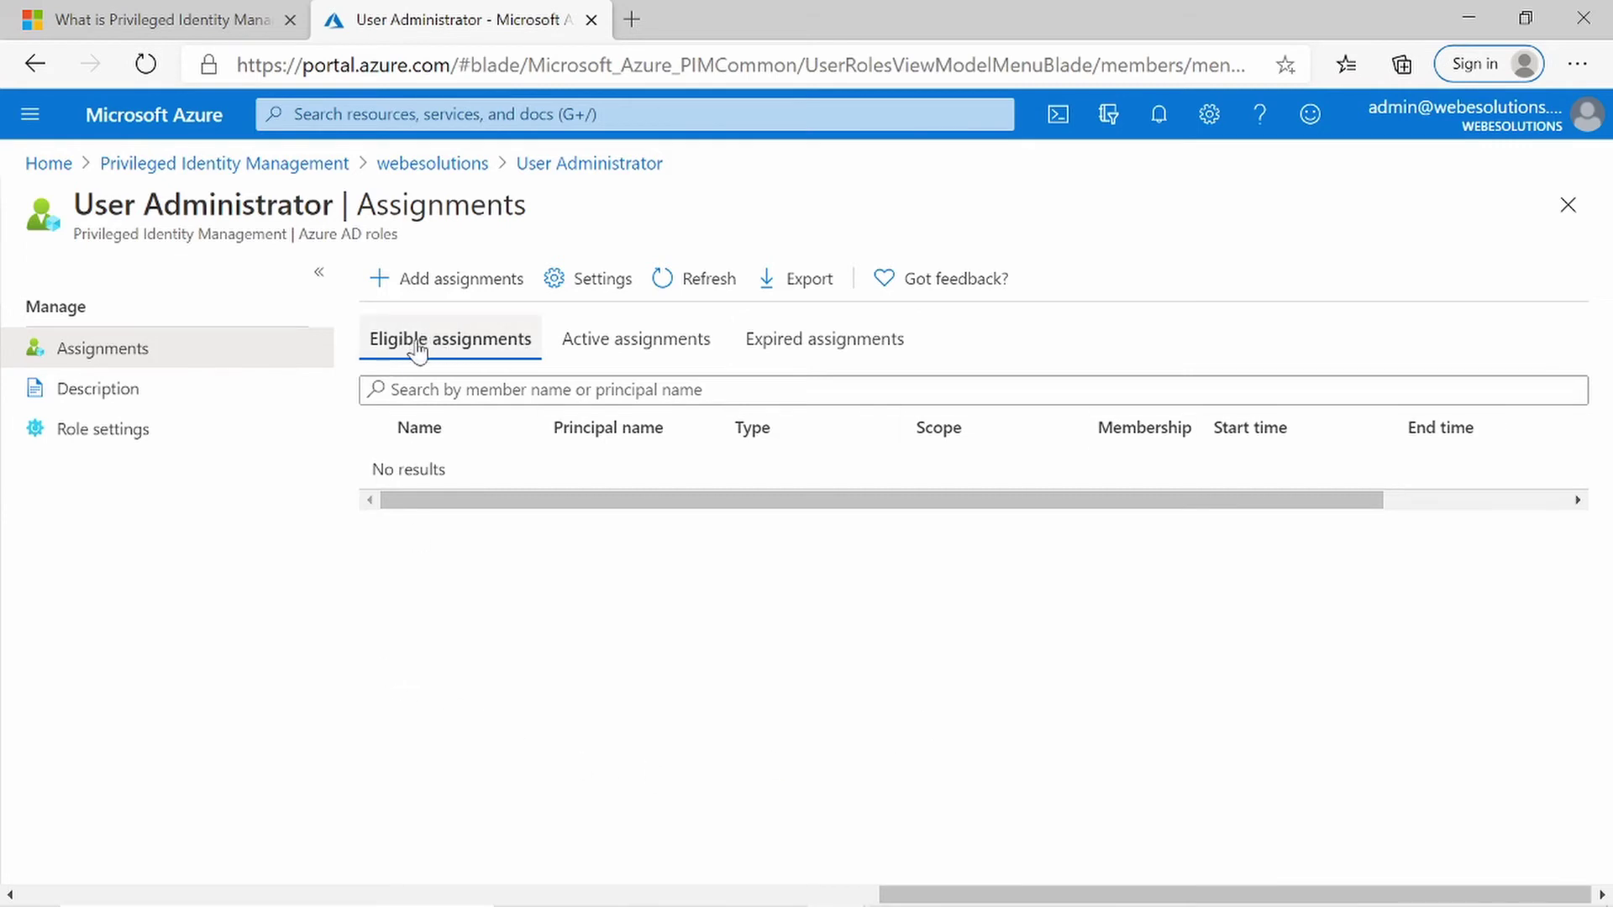
pyautogui.click(606, 352)
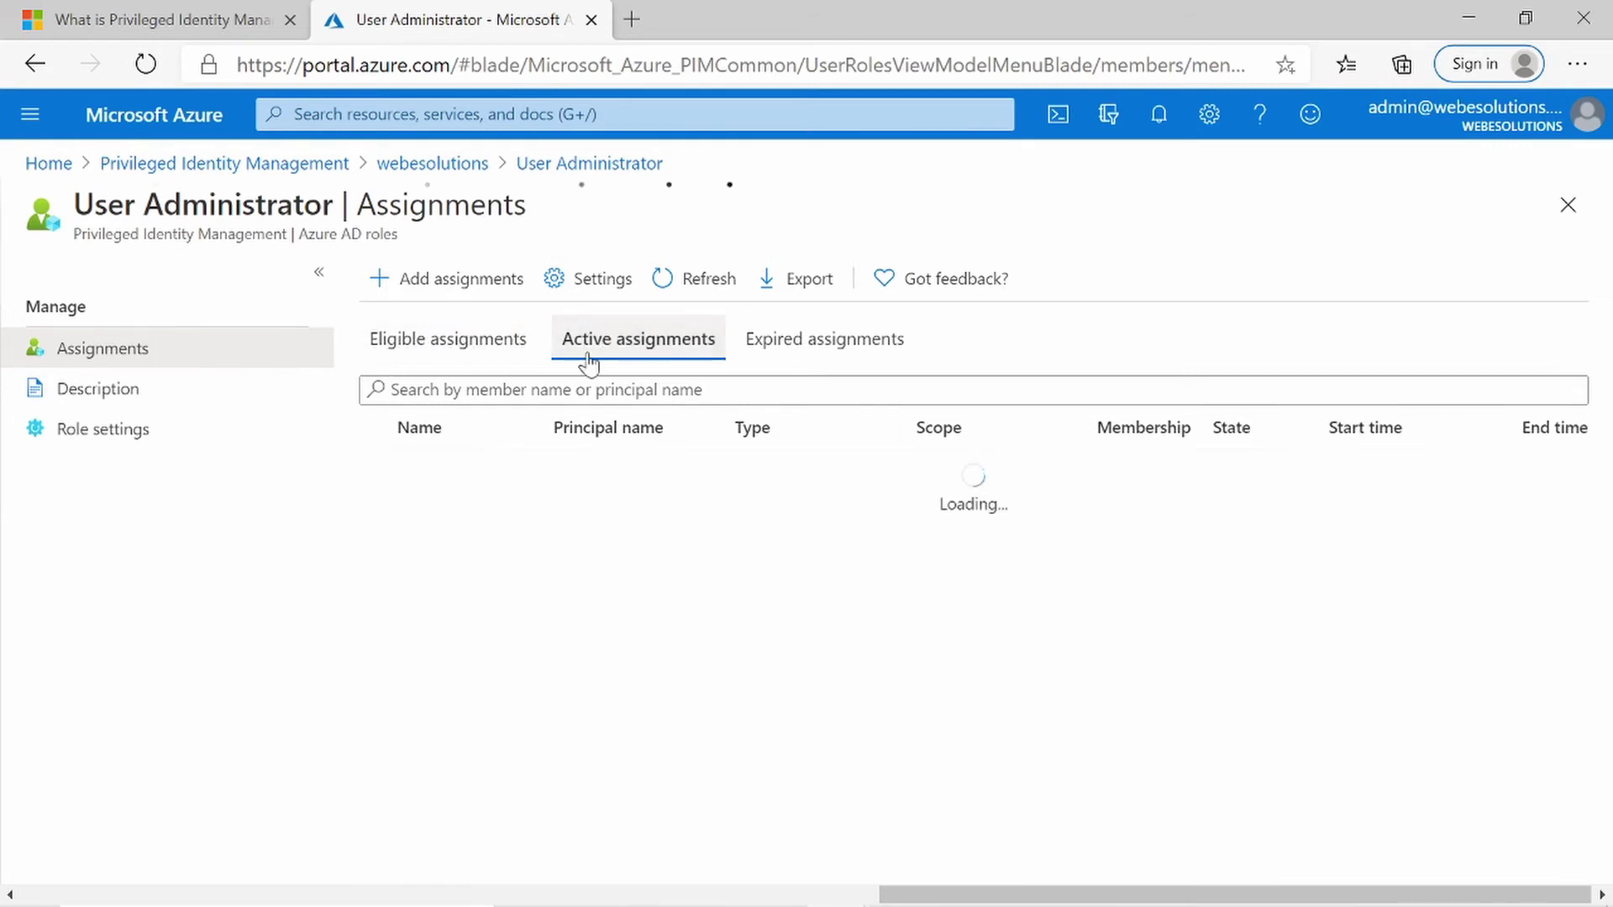
pyautogui.click(840, 340)
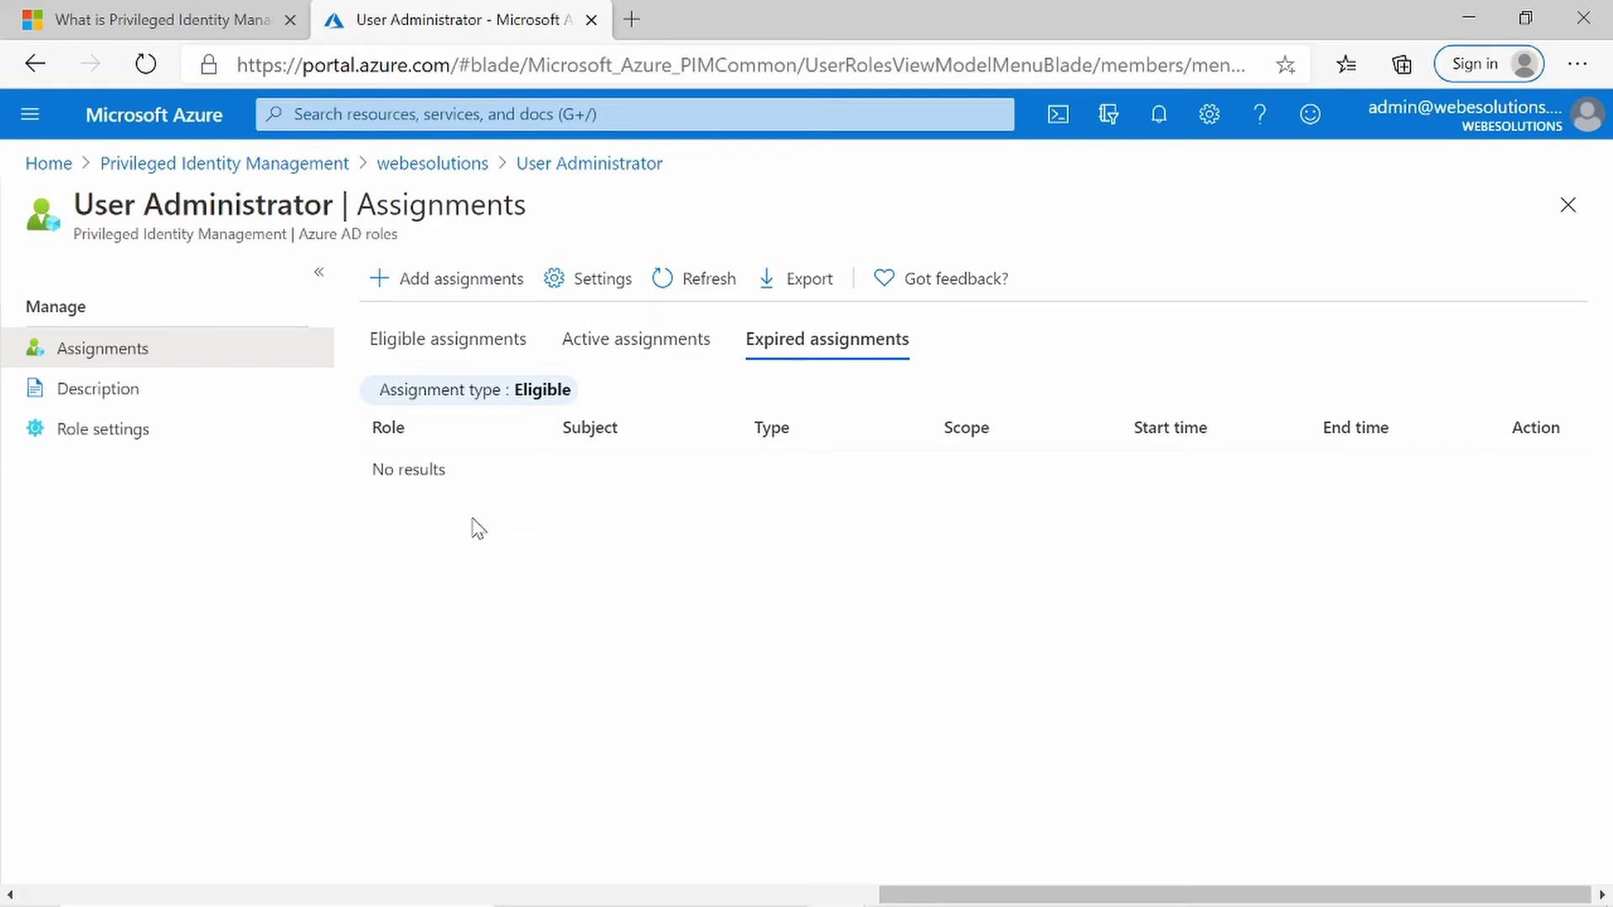
# Start a new assignment for the User Administrator role with Directory scope and choose the Test One account as its member.
pyautogui.click(417, 292)
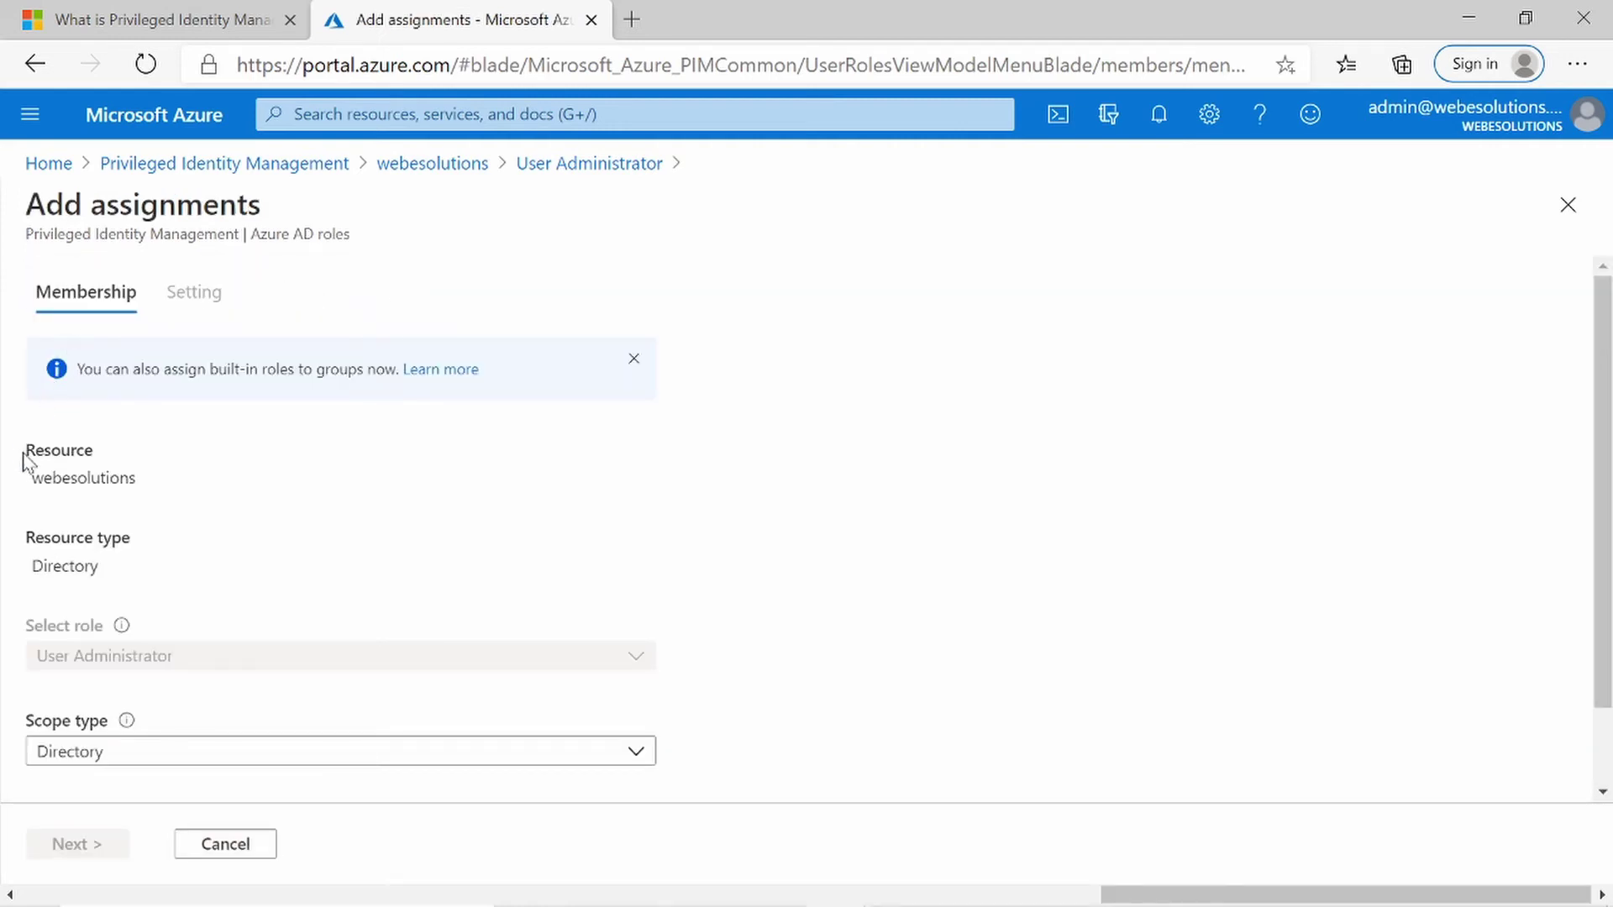
pyautogui.scroll(-2, 269, 504)
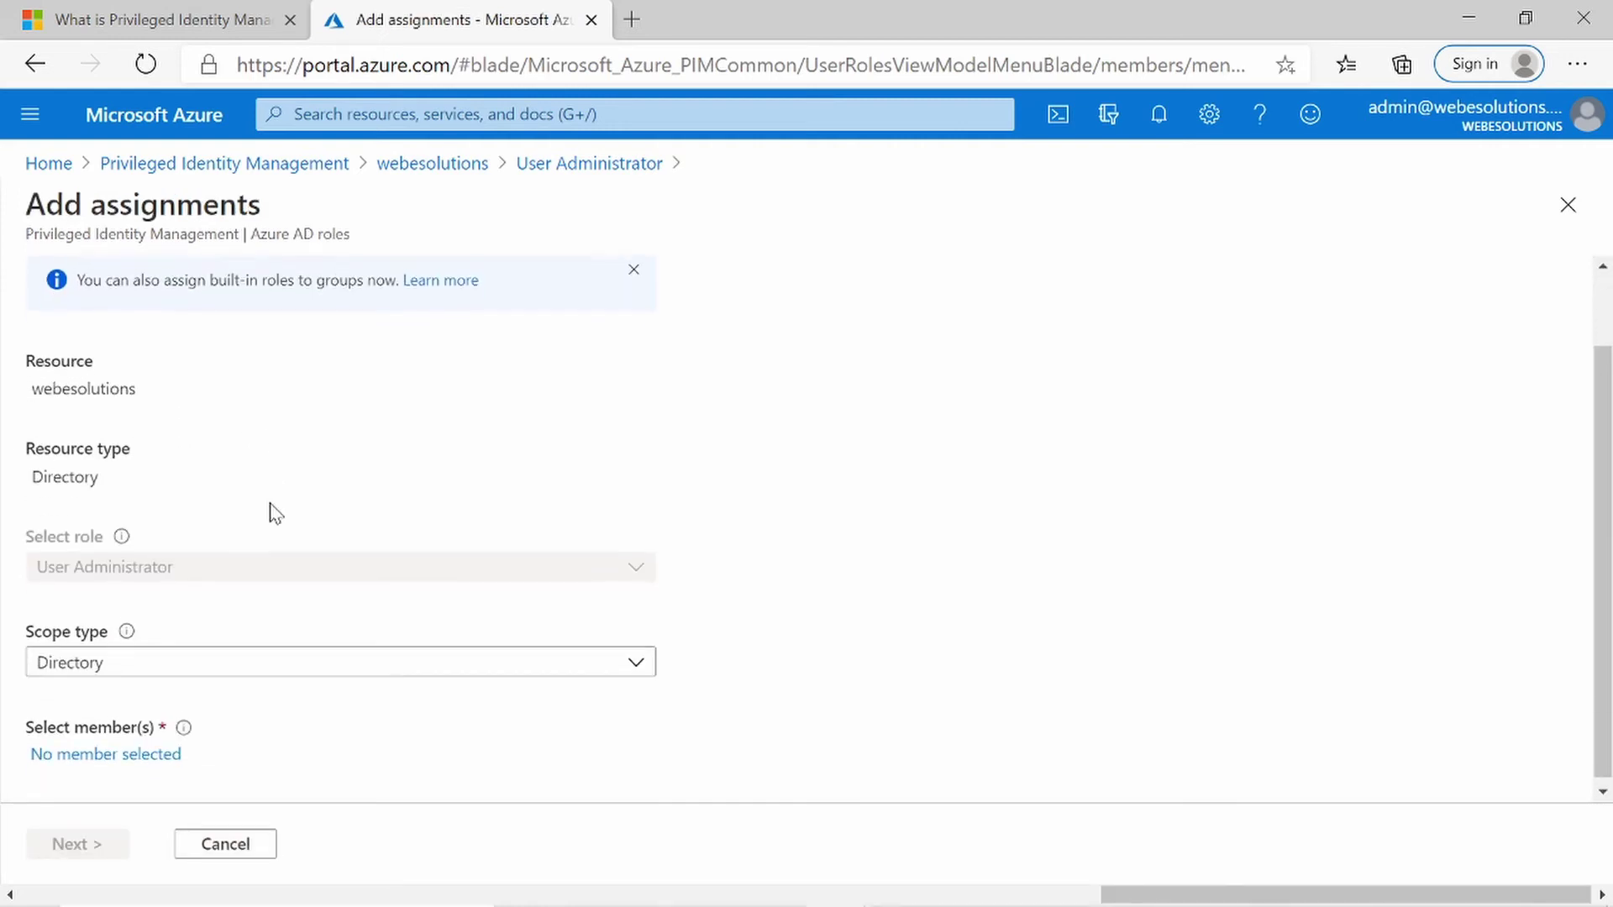
pyautogui.click(84, 756)
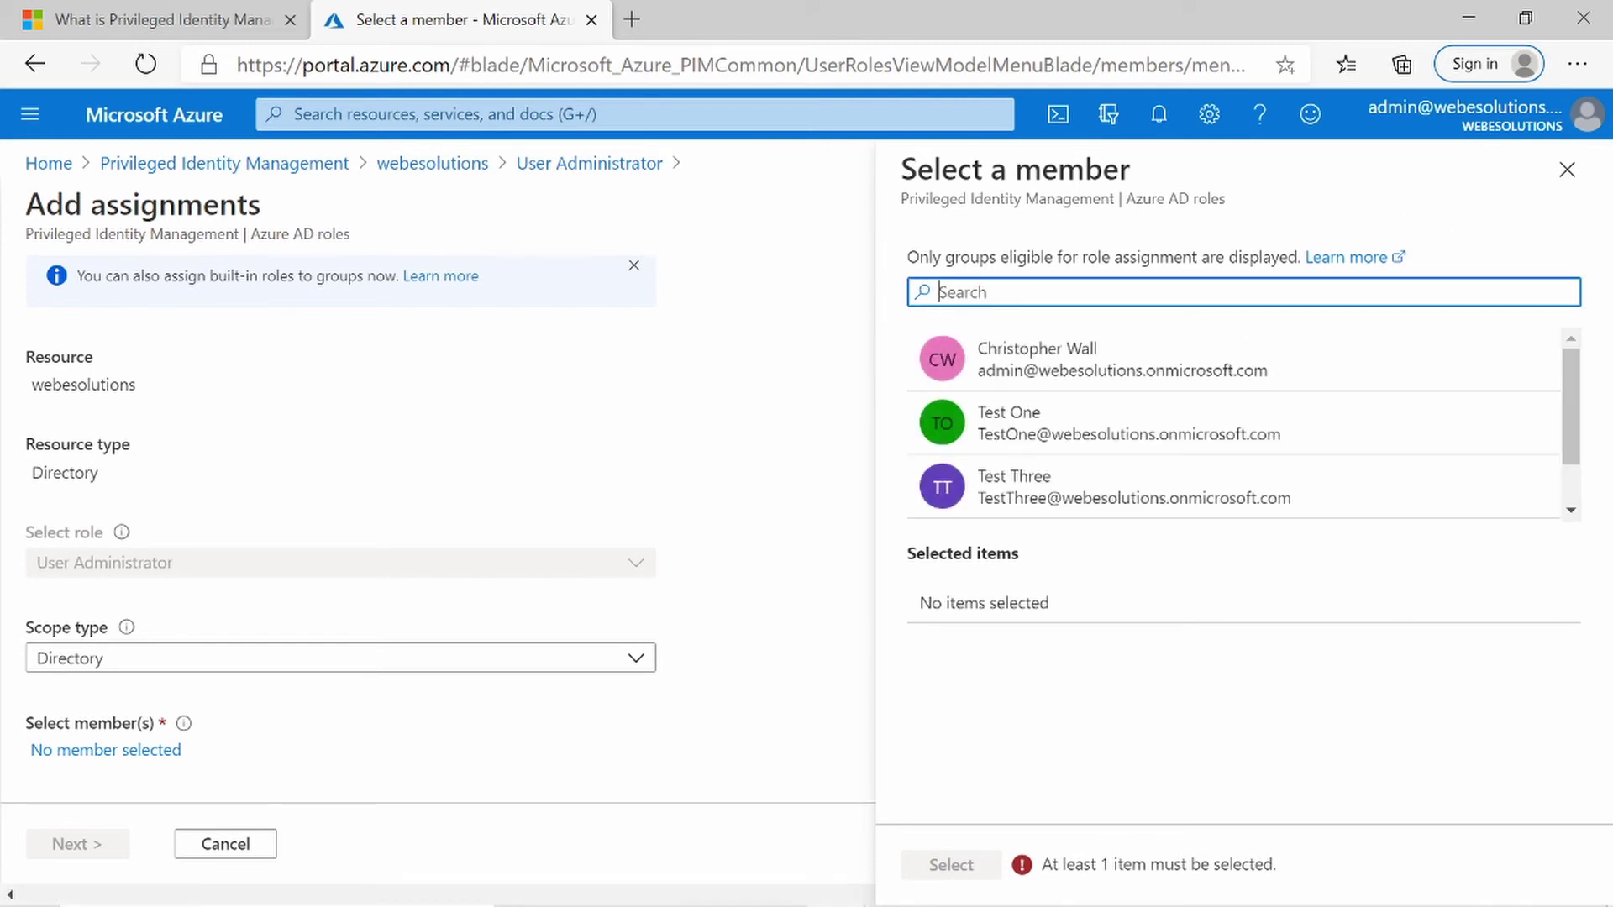
pyautogui.moveTo(1567, 381); pyautogui.dragTo(1577, 483)
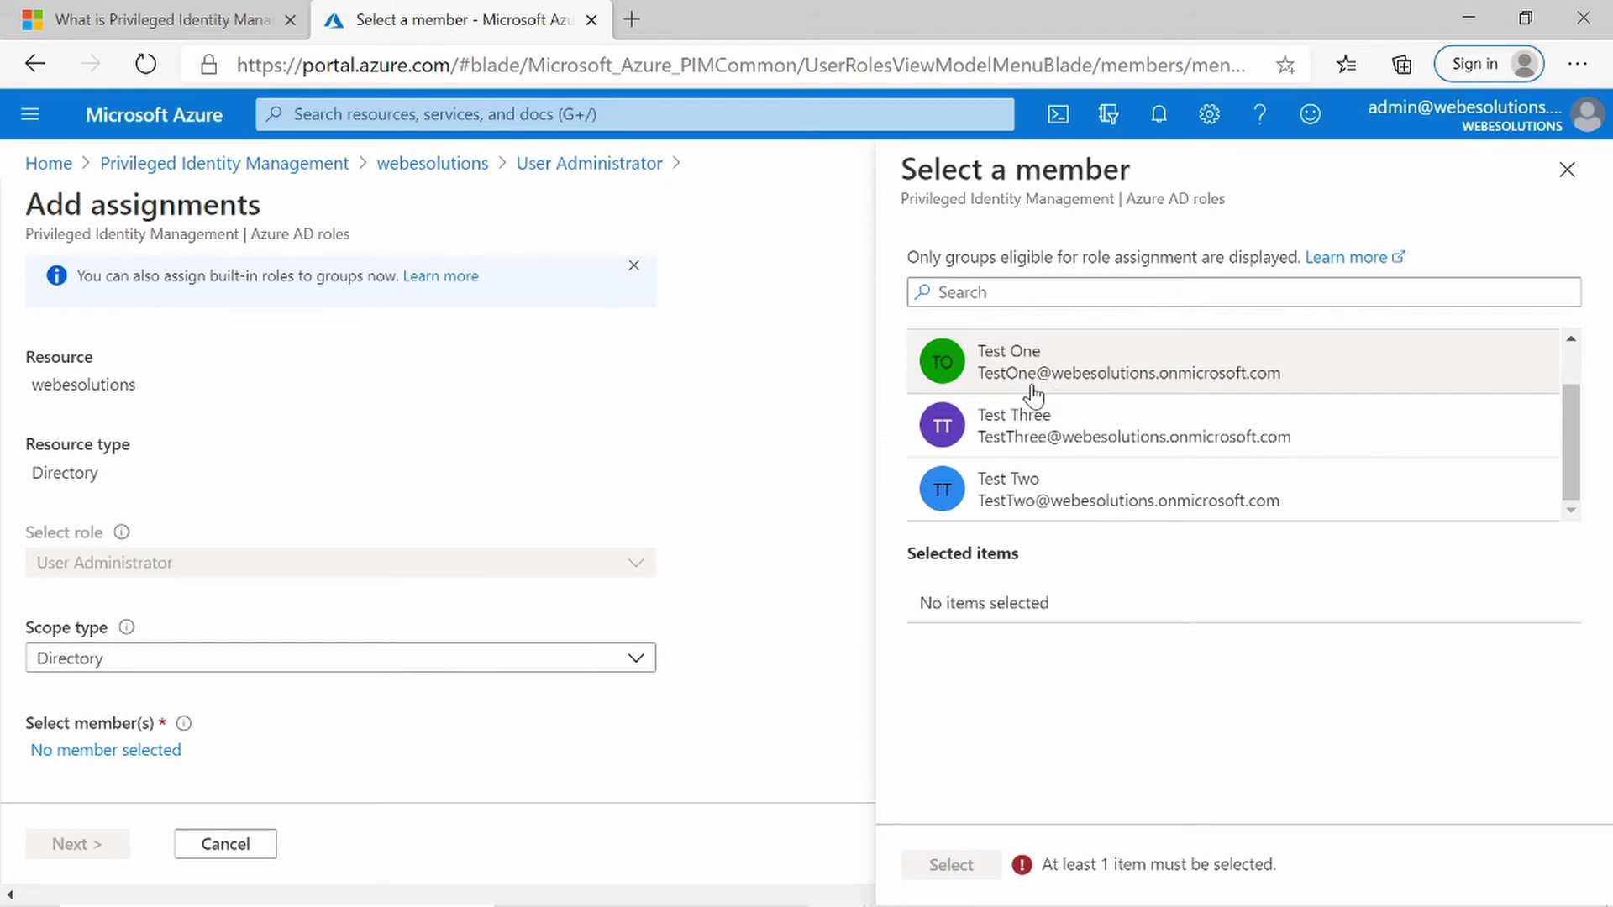
pyautogui.click(1119, 389)
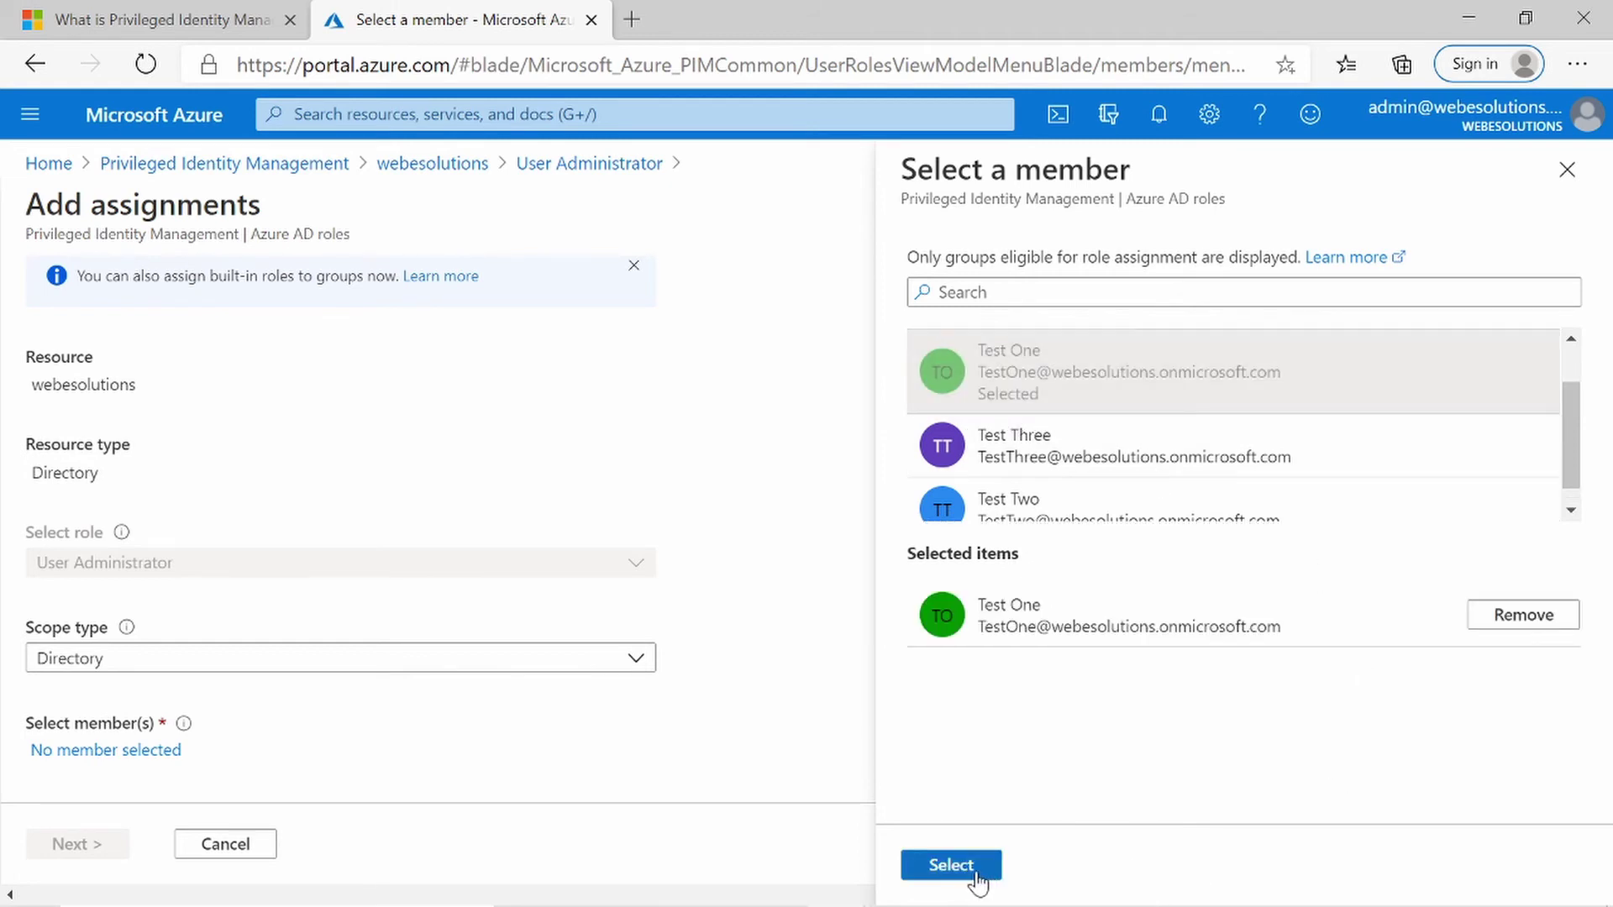
pyautogui.click(951, 866)
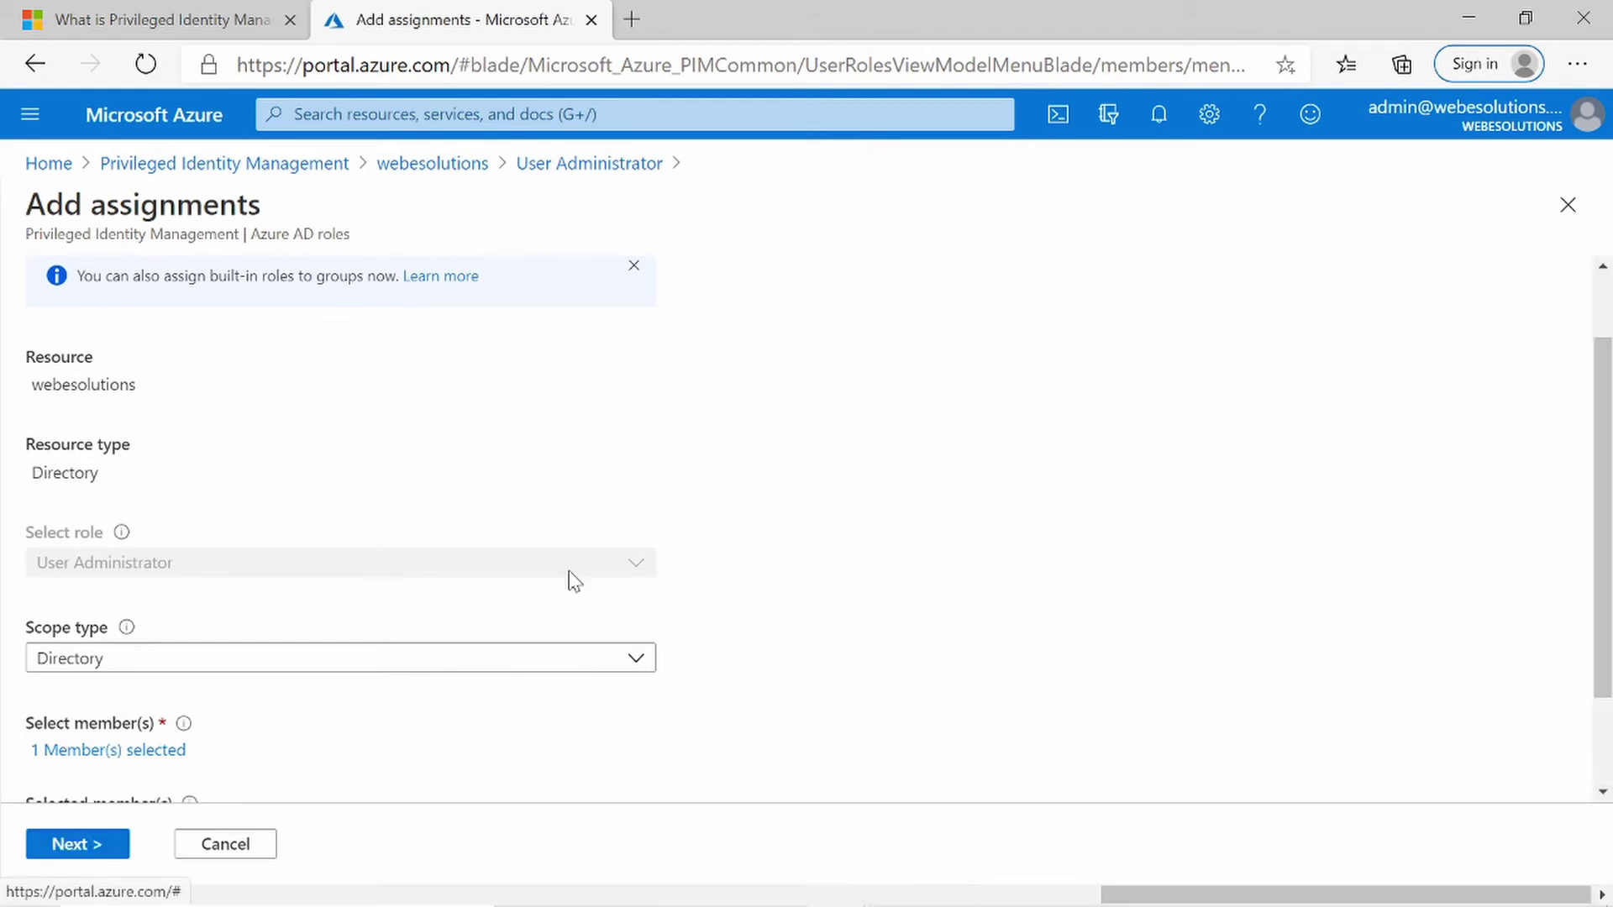
# Continue to the assignment settings and turn off permanent eligibility for the Eligible assignment type.
pyautogui.click(56, 845)
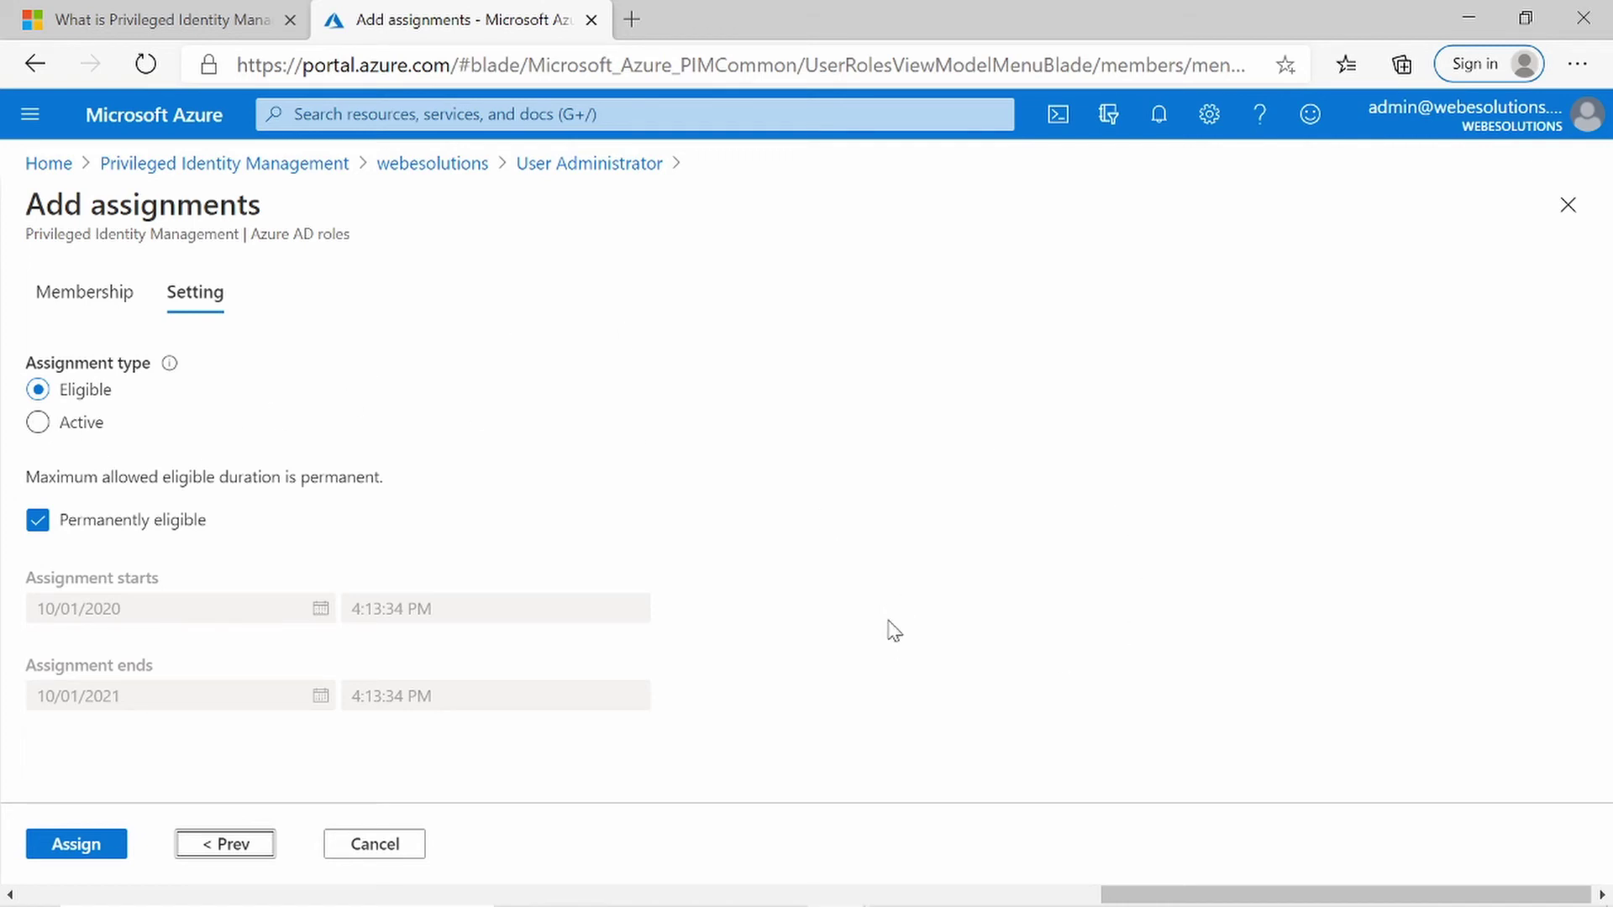
pyautogui.click(140, 539)
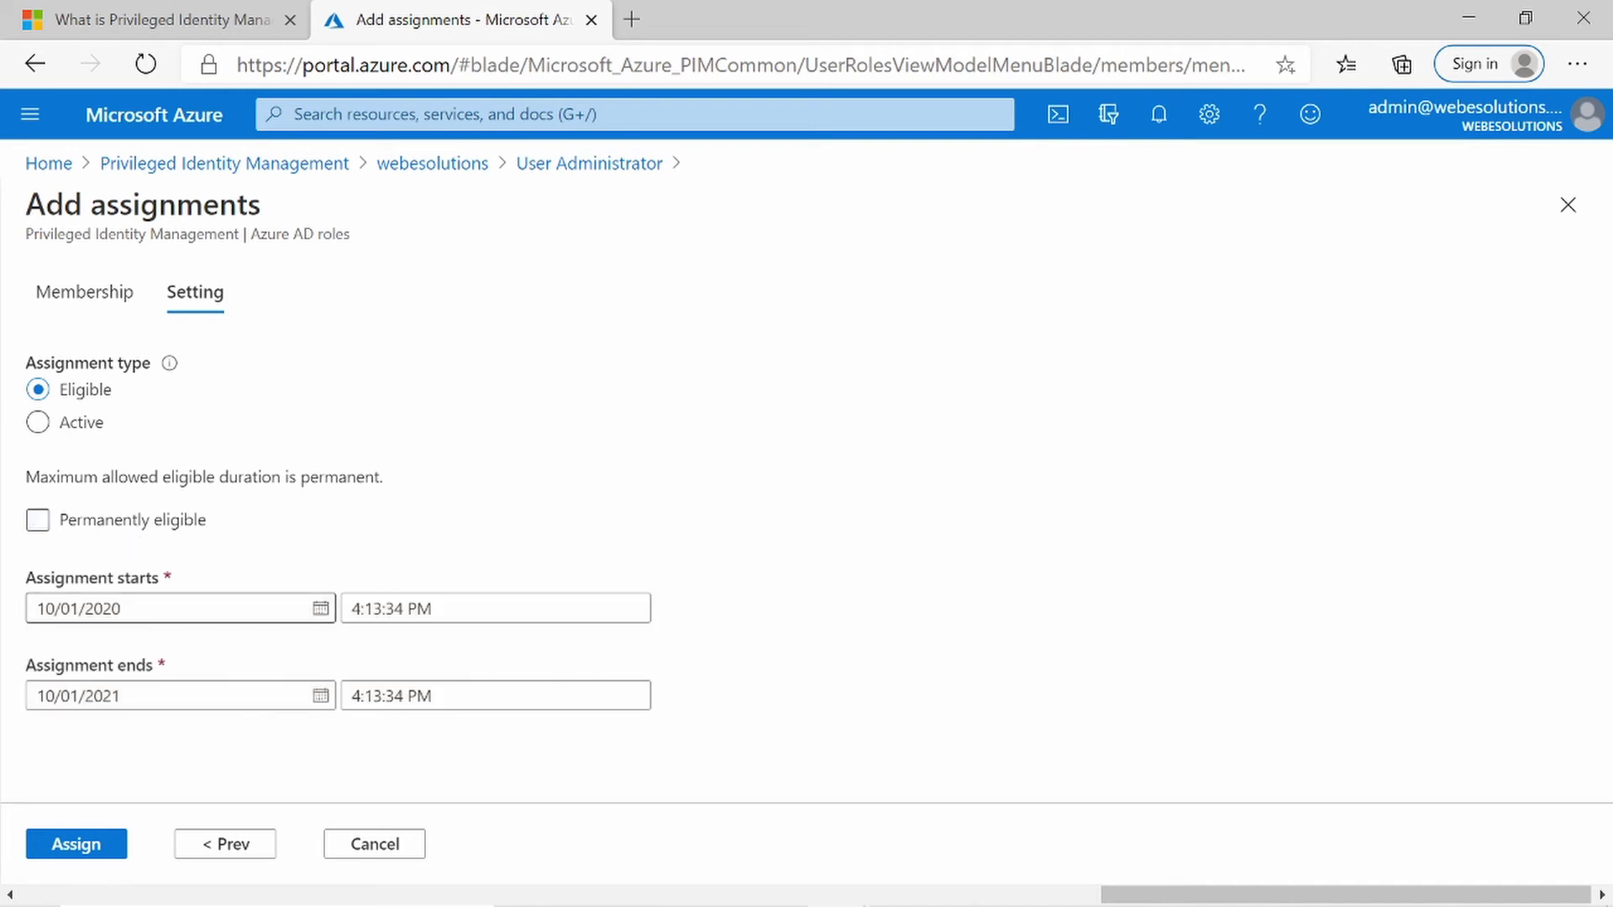
pyautogui.click(319, 611)
pyautogui.click(511, 486)
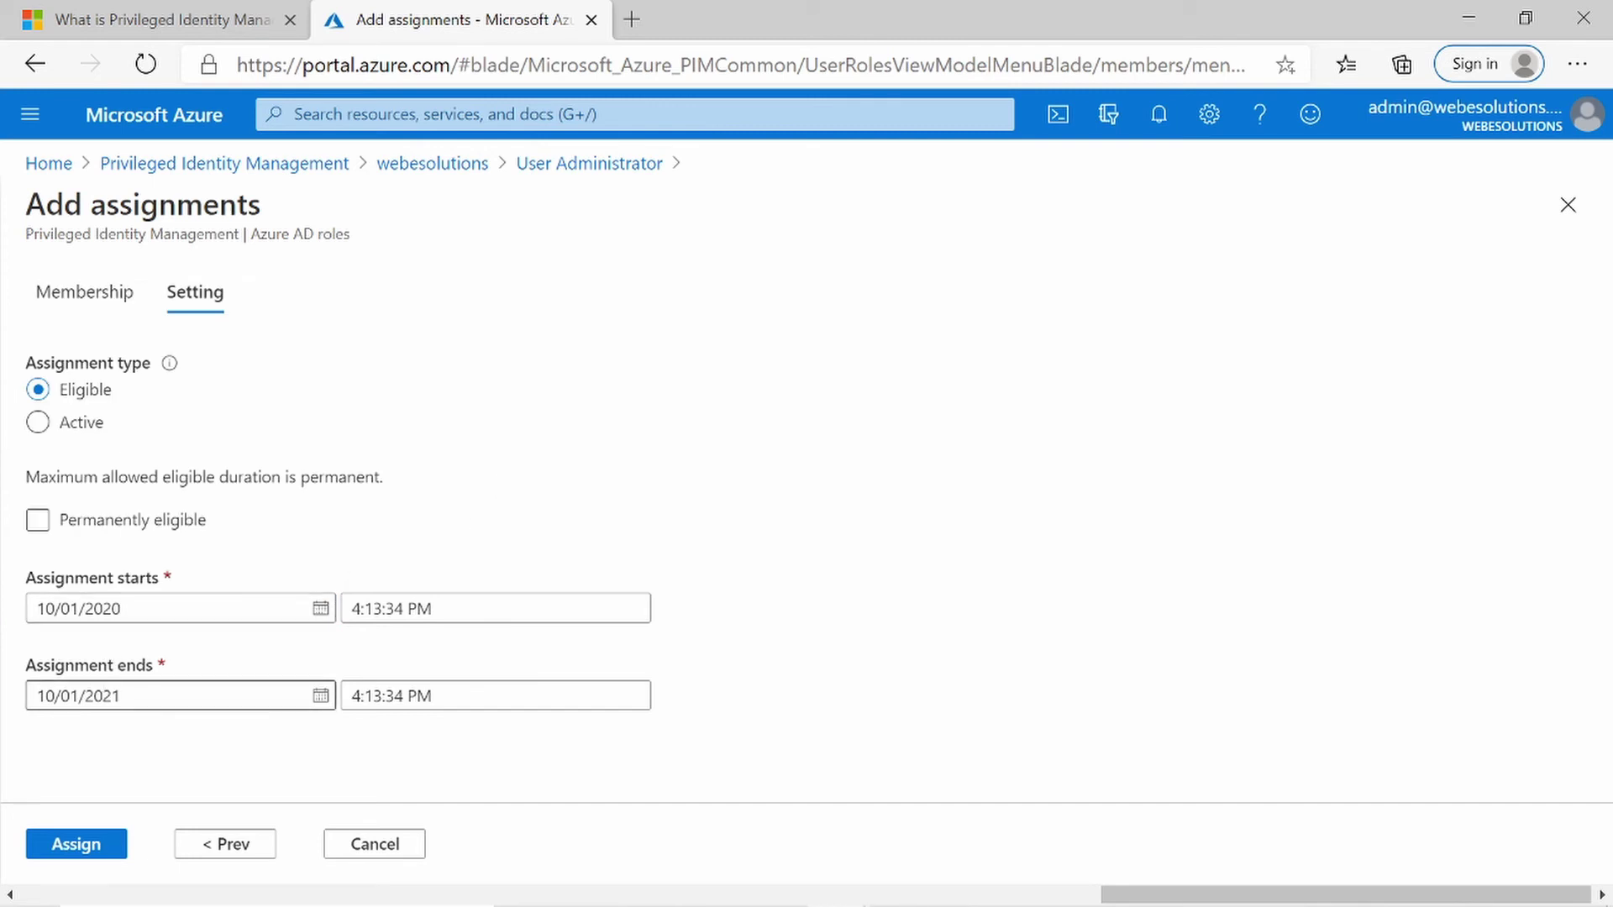
# Set the assignment's end date to 10/30/2020 and assign the role.
pyautogui.click(320, 697)
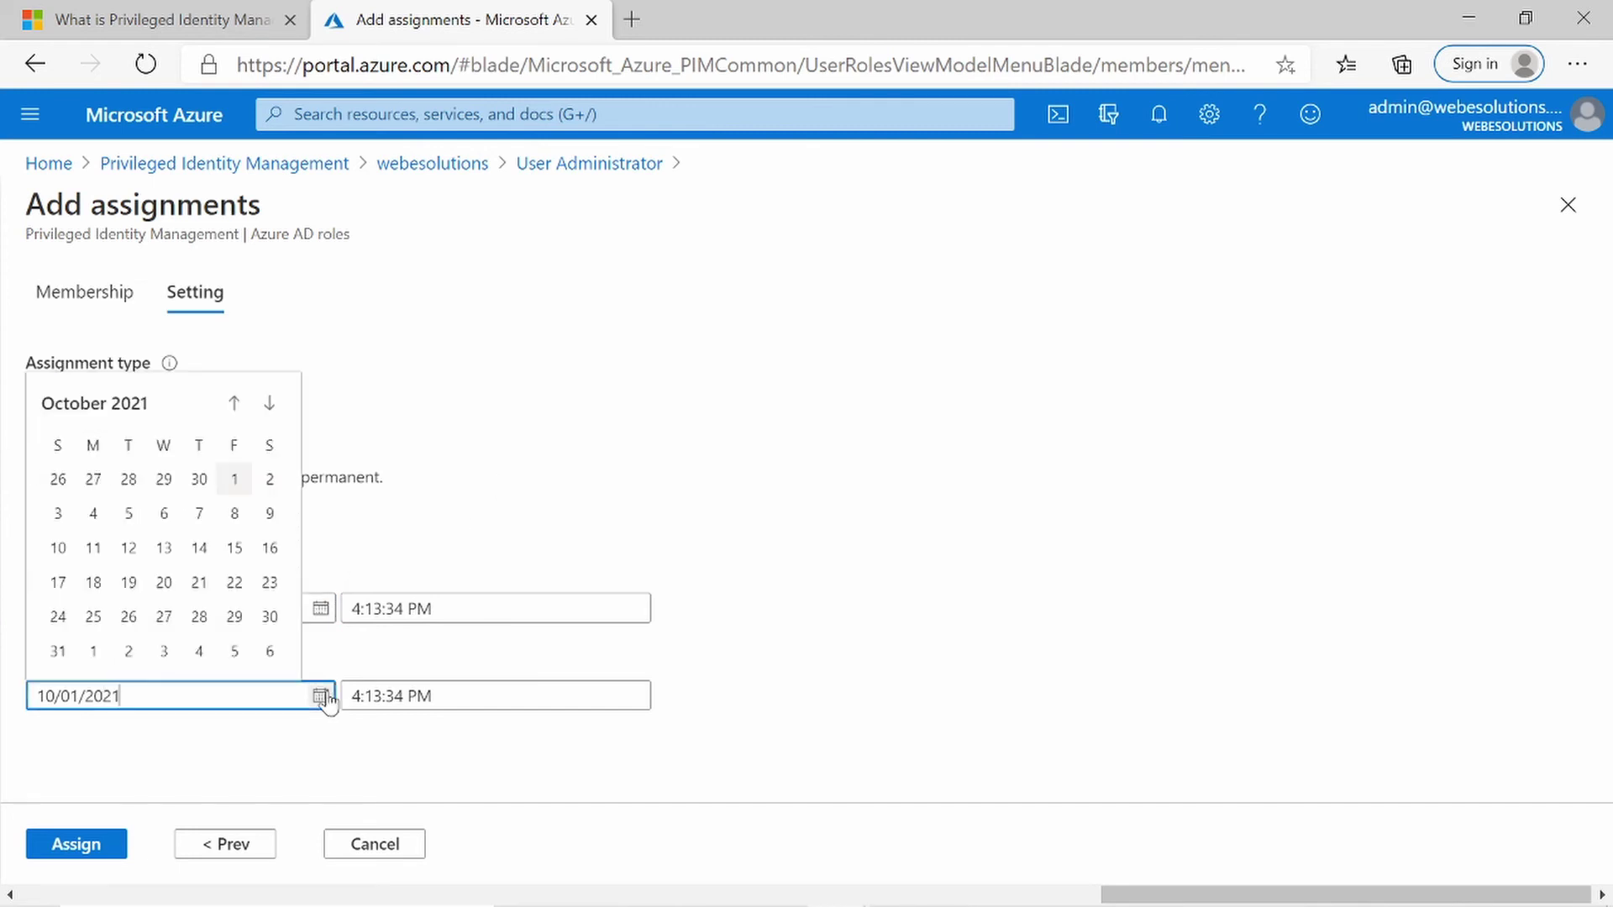
pyautogui.click(236, 405)
pyautogui.click(236, 405)
pyautogui.click(235, 405)
pyautogui.click(235, 405)
pyautogui.click(235, 405)
pyautogui.click(235, 405)
pyautogui.click(235, 405)
pyautogui.click(235, 405)
pyautogui.click(236, 405)
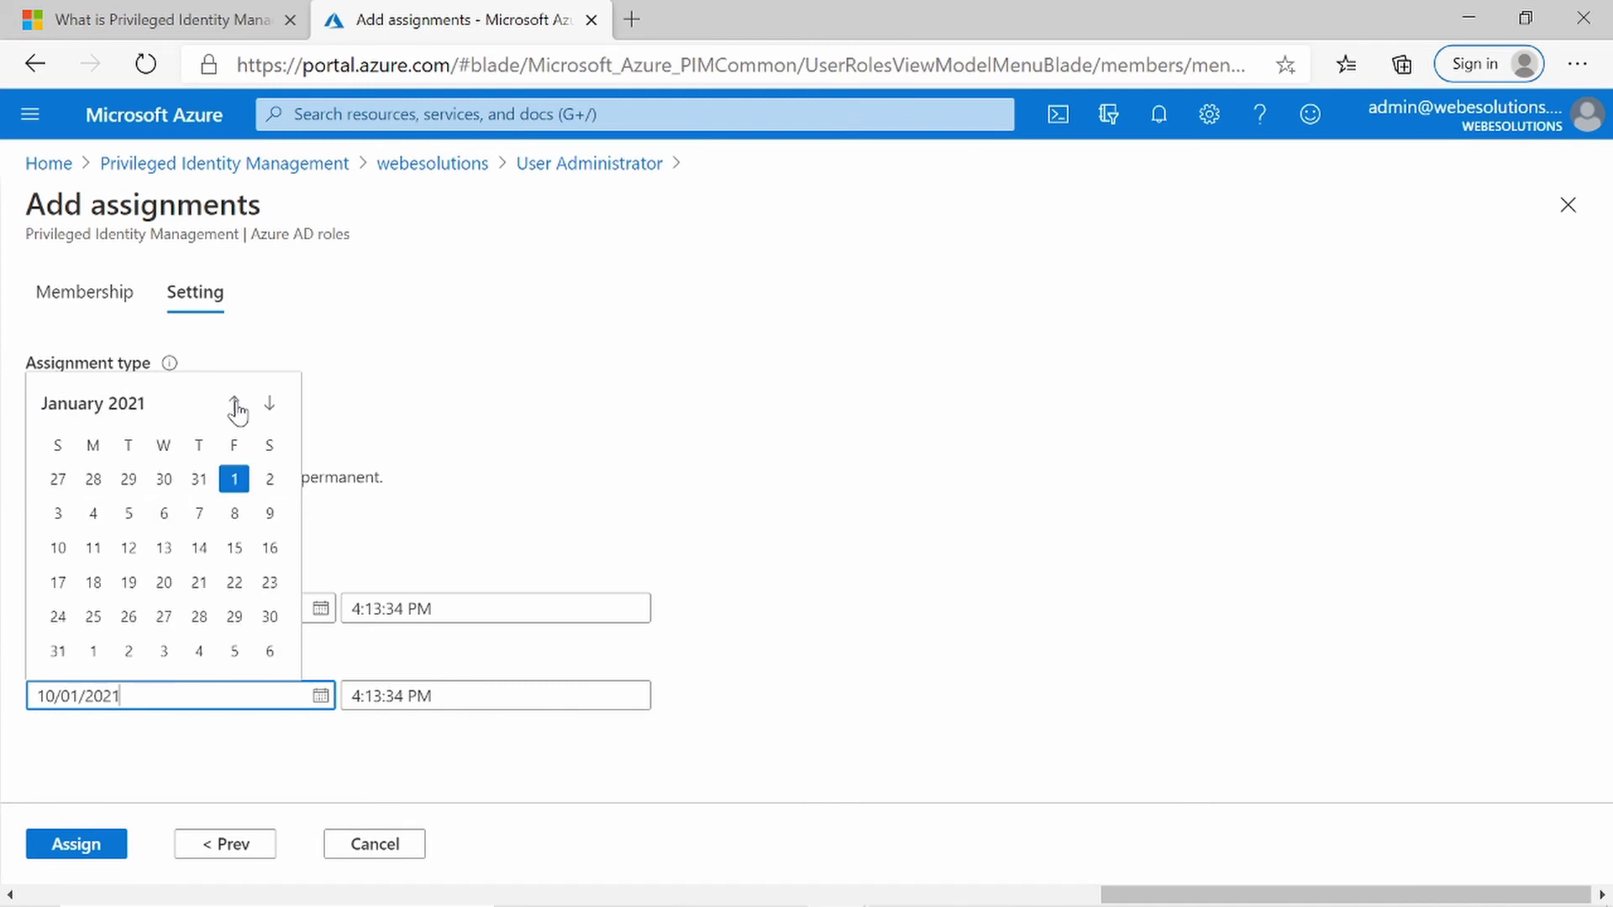
pyautogui.click(235, 405)
pyautogui.click(235, 405)
pyautogui.click(235, 405)
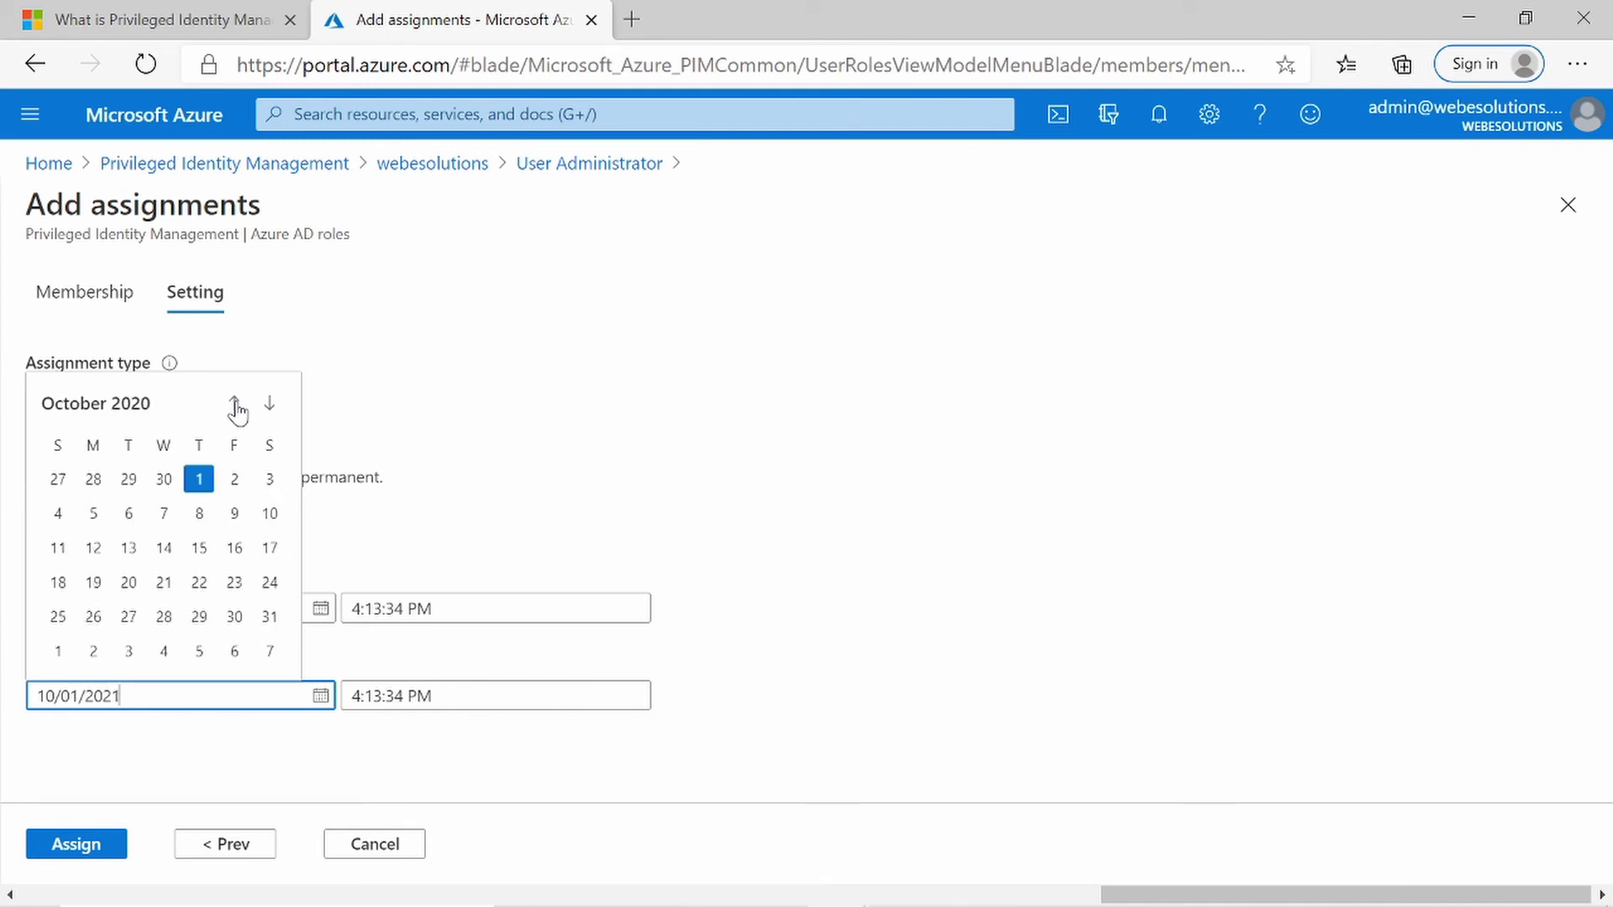
pyautogui.click(235, 618)
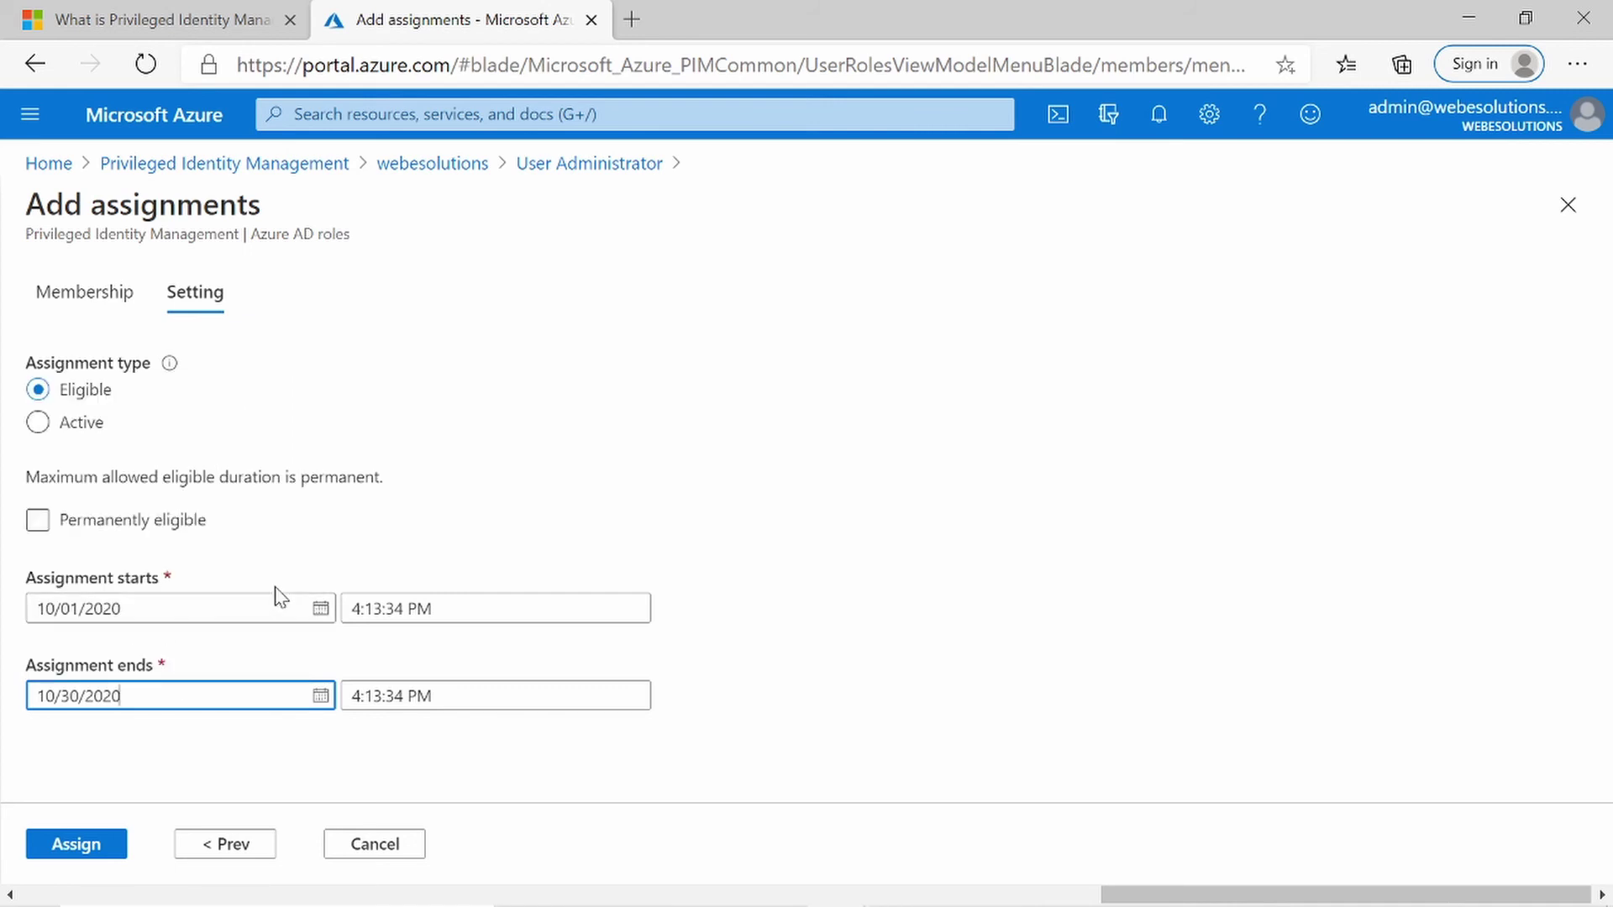
pyautogui.click(361, 529)
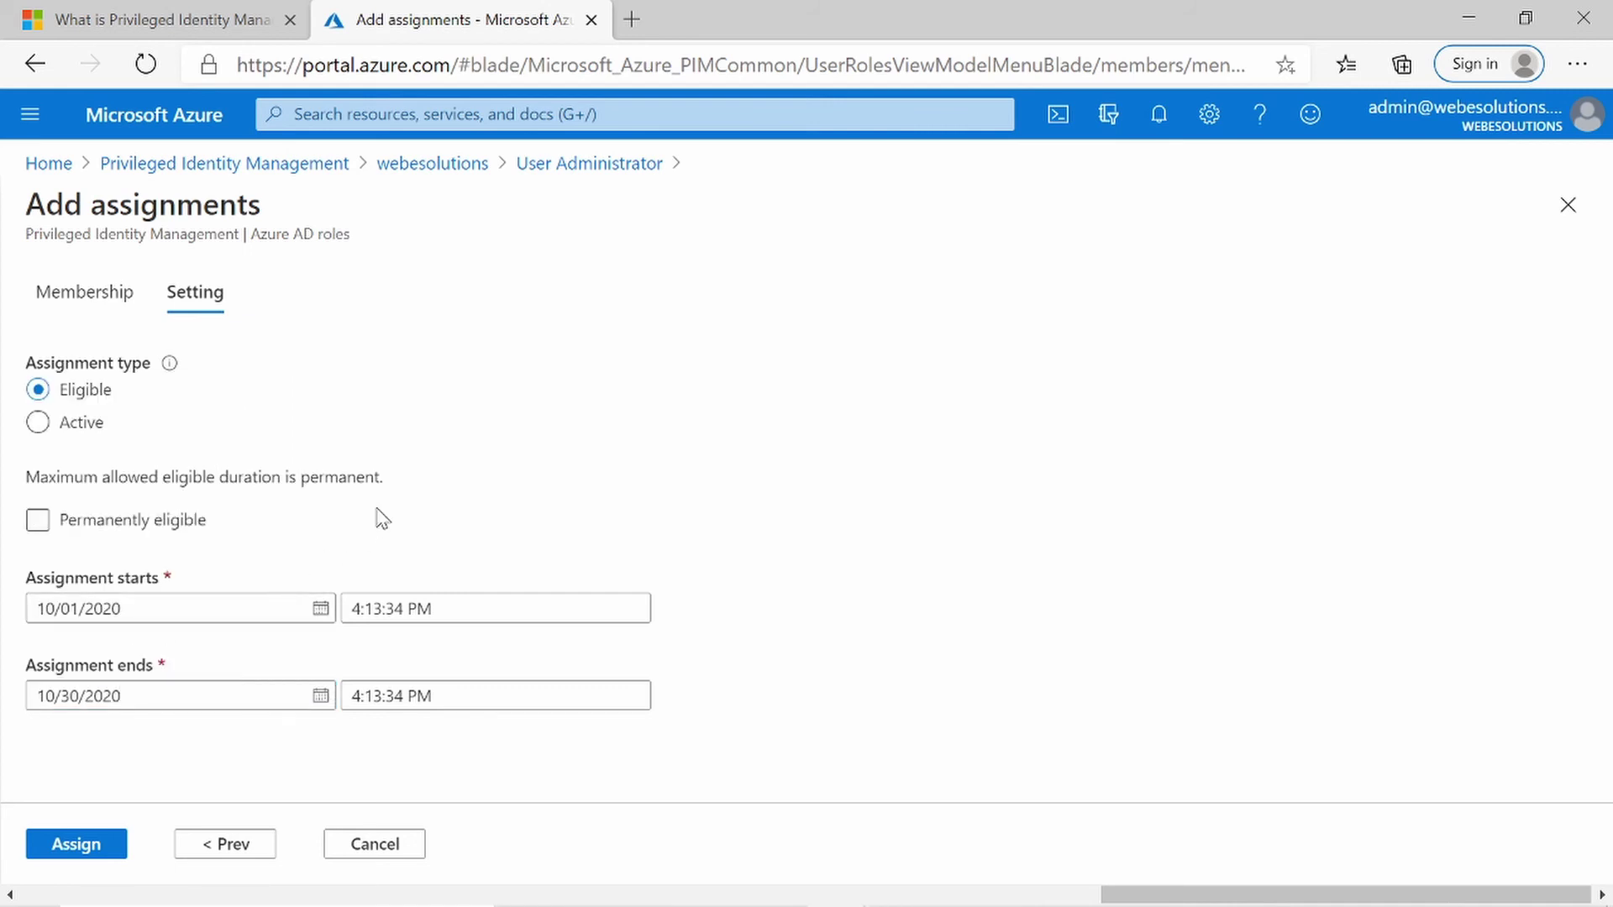
pyautogui.click(150, 538)
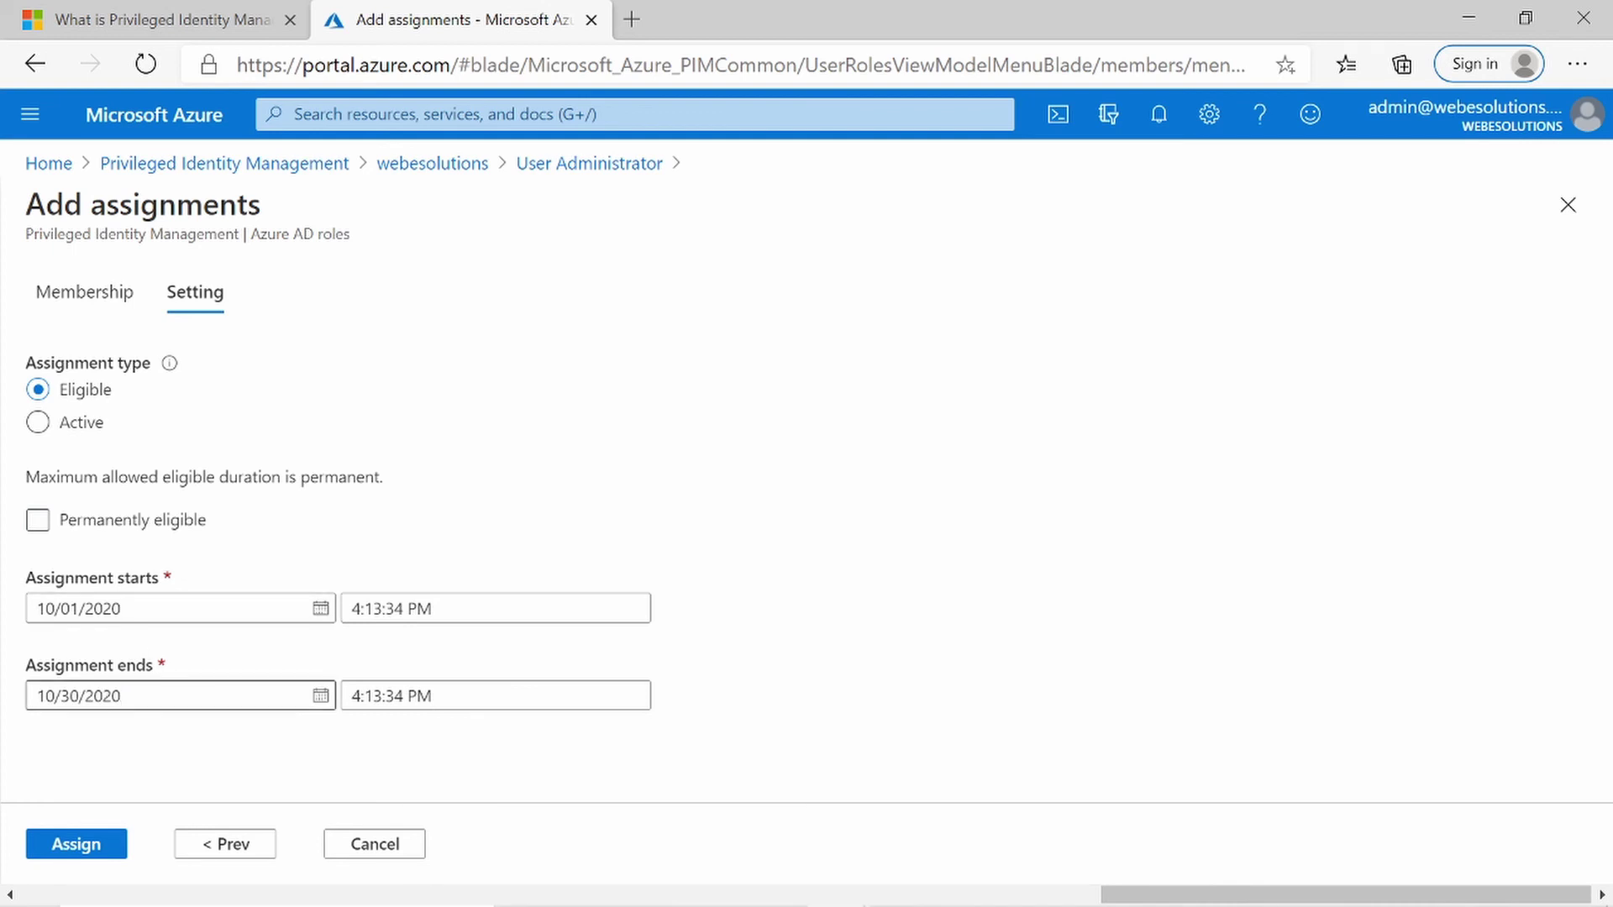
pyautogui.click(107, 851)
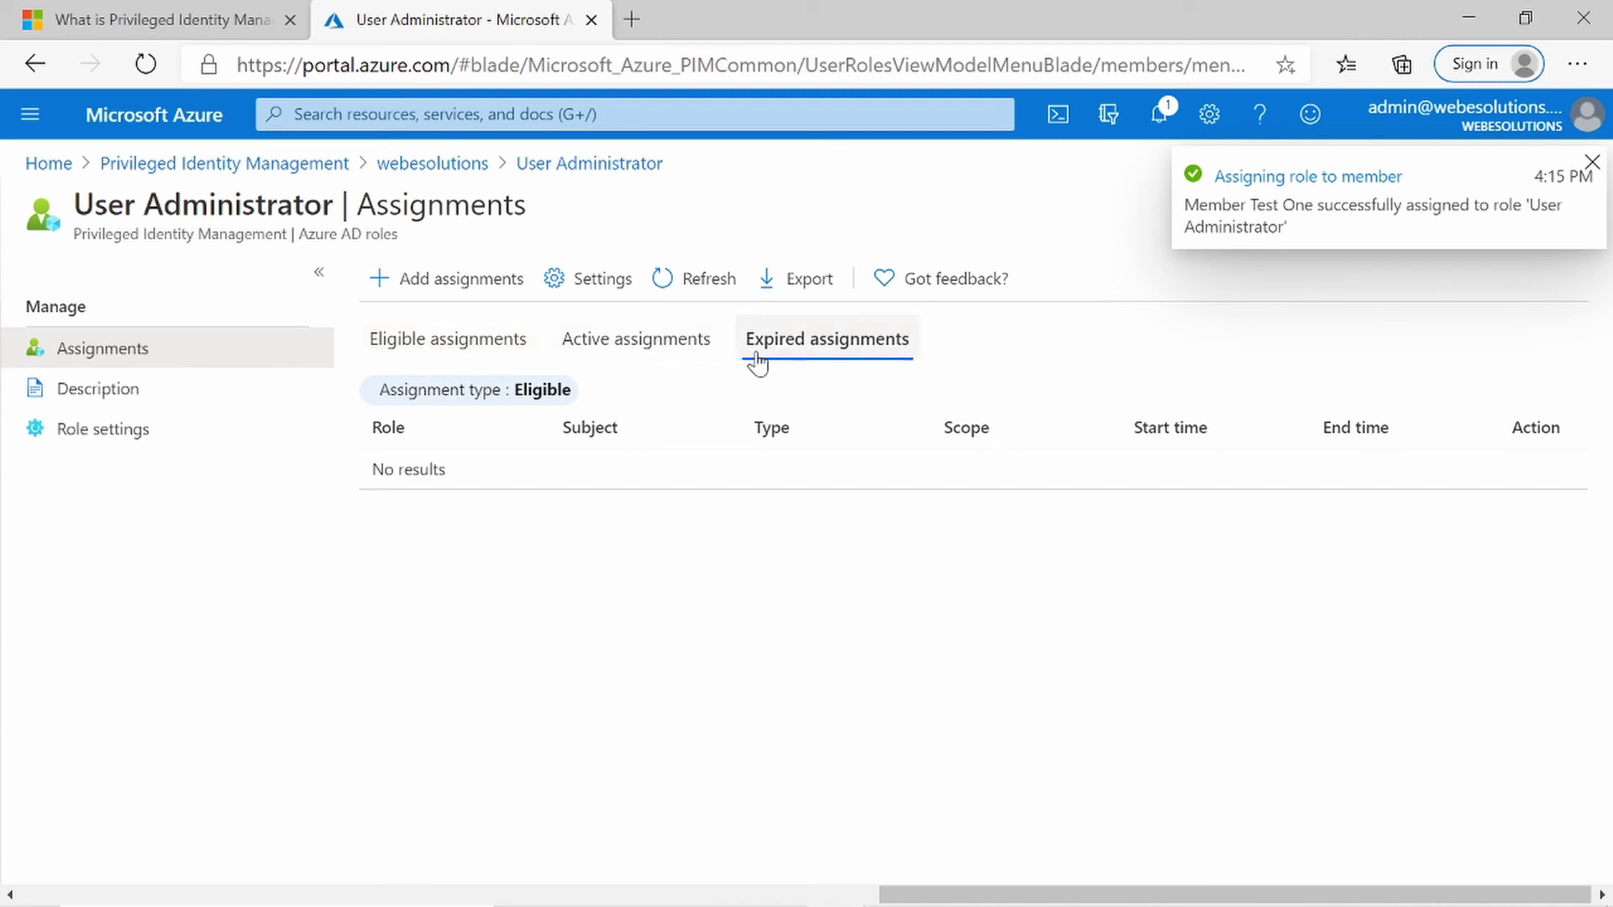
# Check the new entry and its actions under the User Administrator role's eligible assignments, then view the active and expired assignments.
pyautogui.click(436, 360)
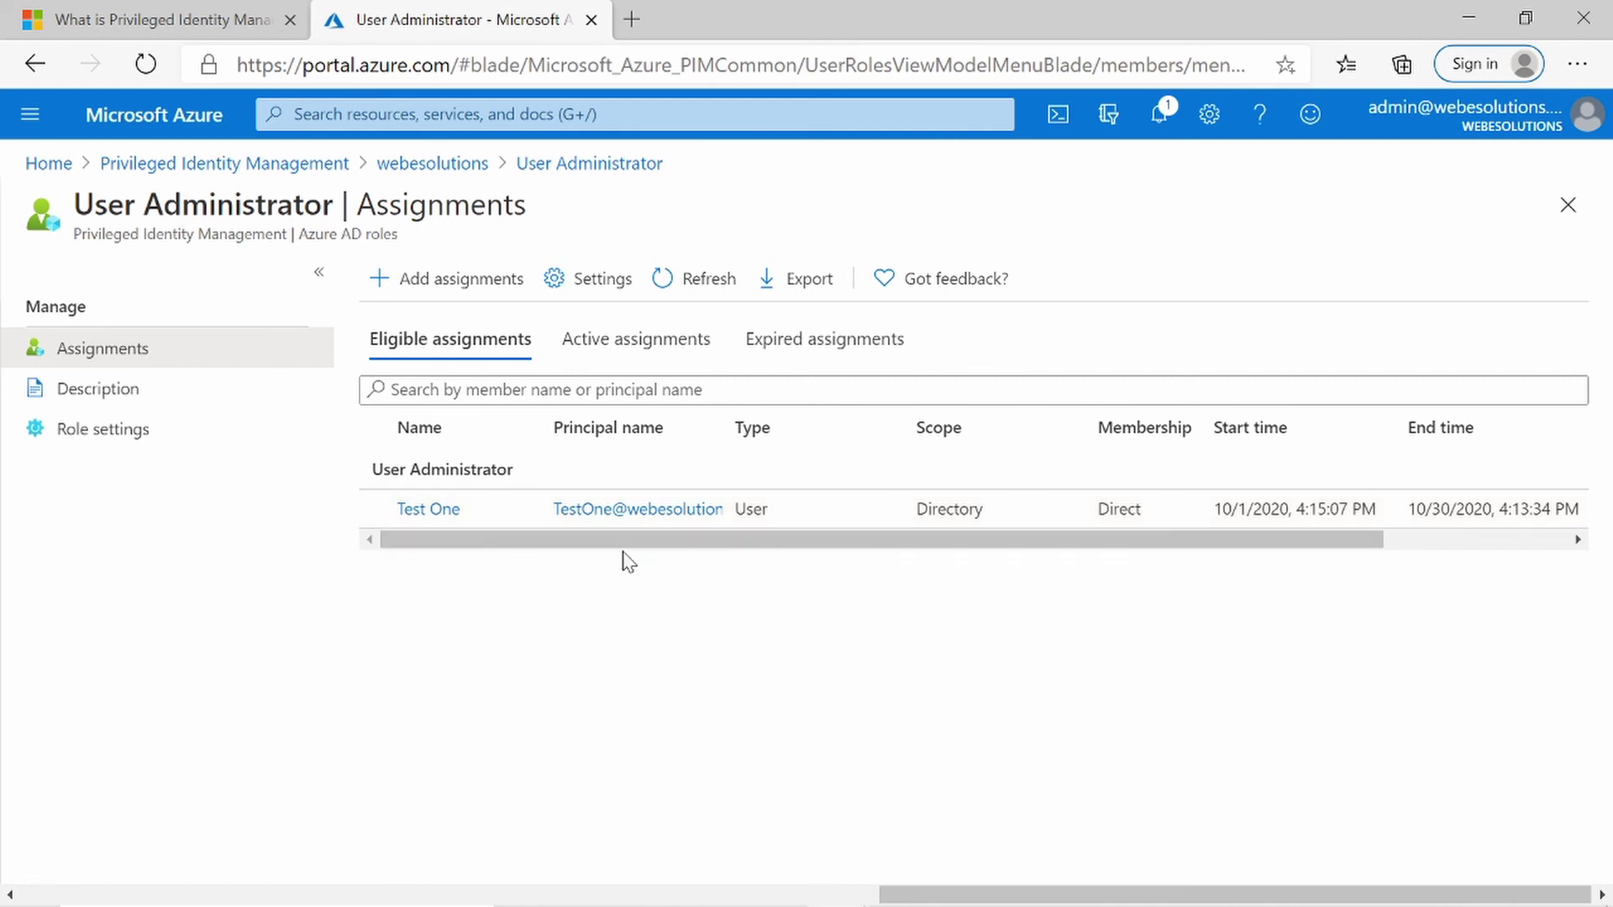
pyautogui.moveTo(727, 544); pyautogui.dragTo(921, 558)
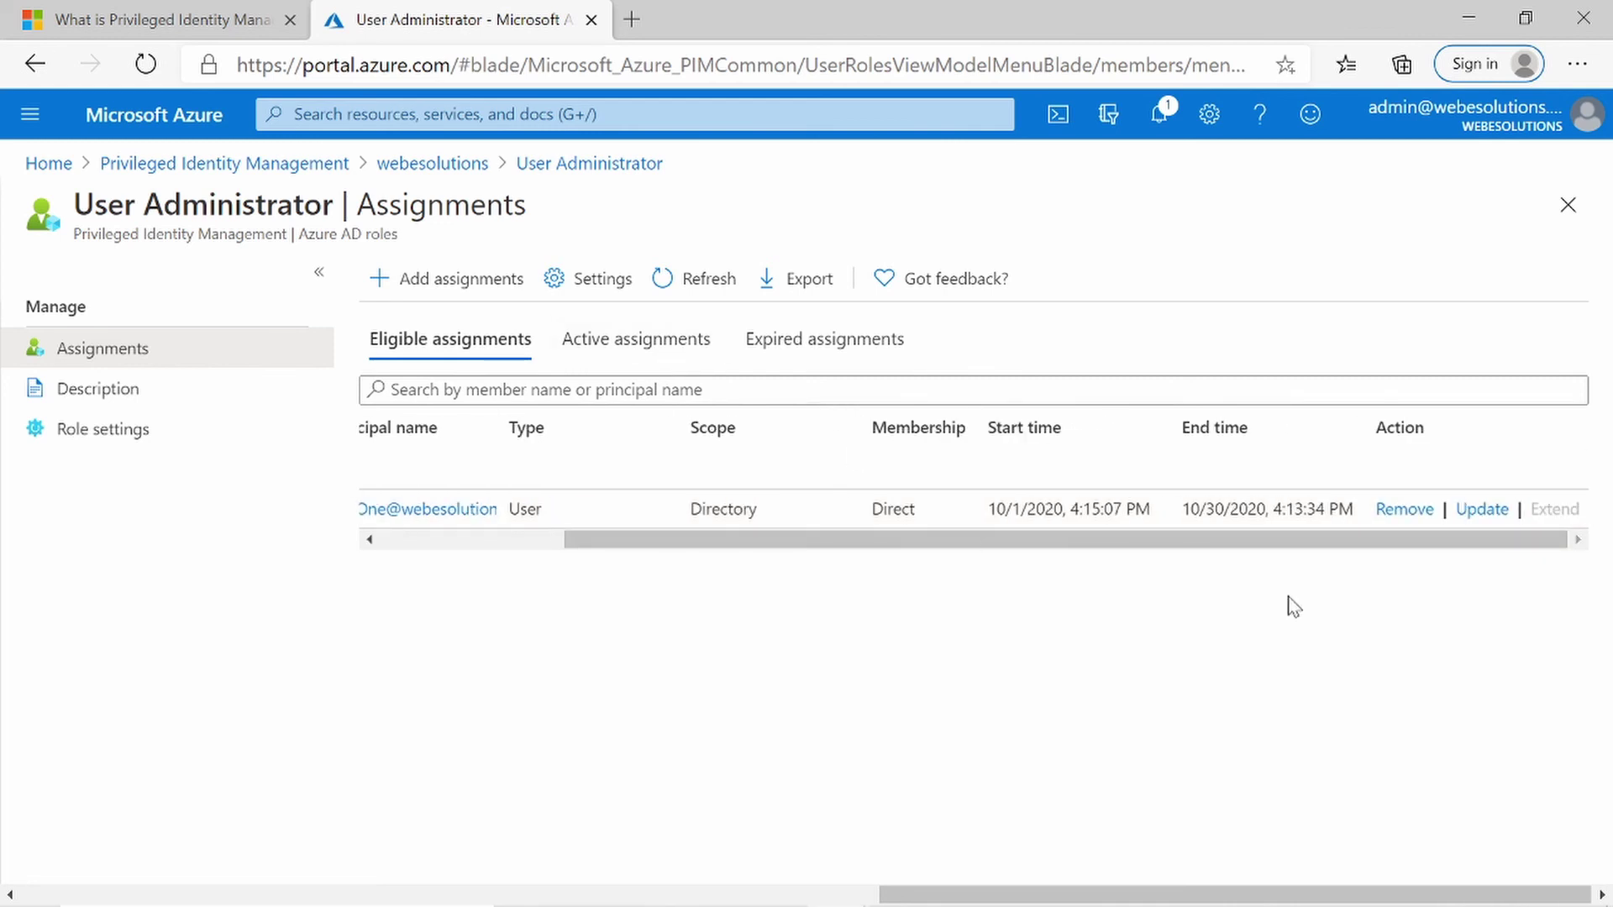
pyautogui.click(1481, 510)
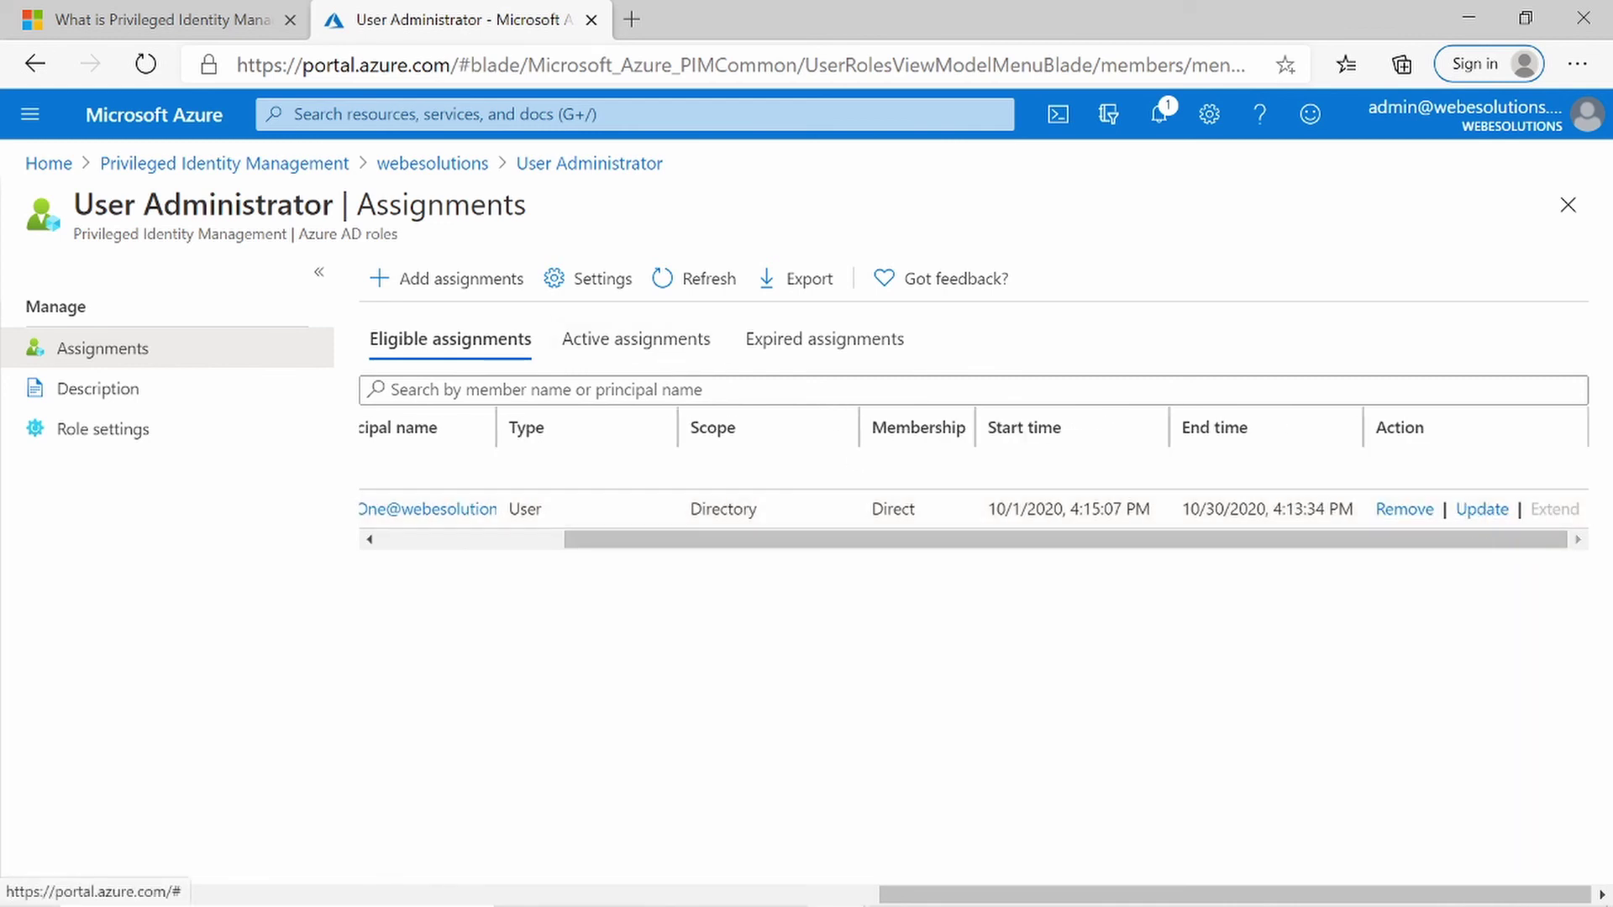
pyautogui.click(641, 345)
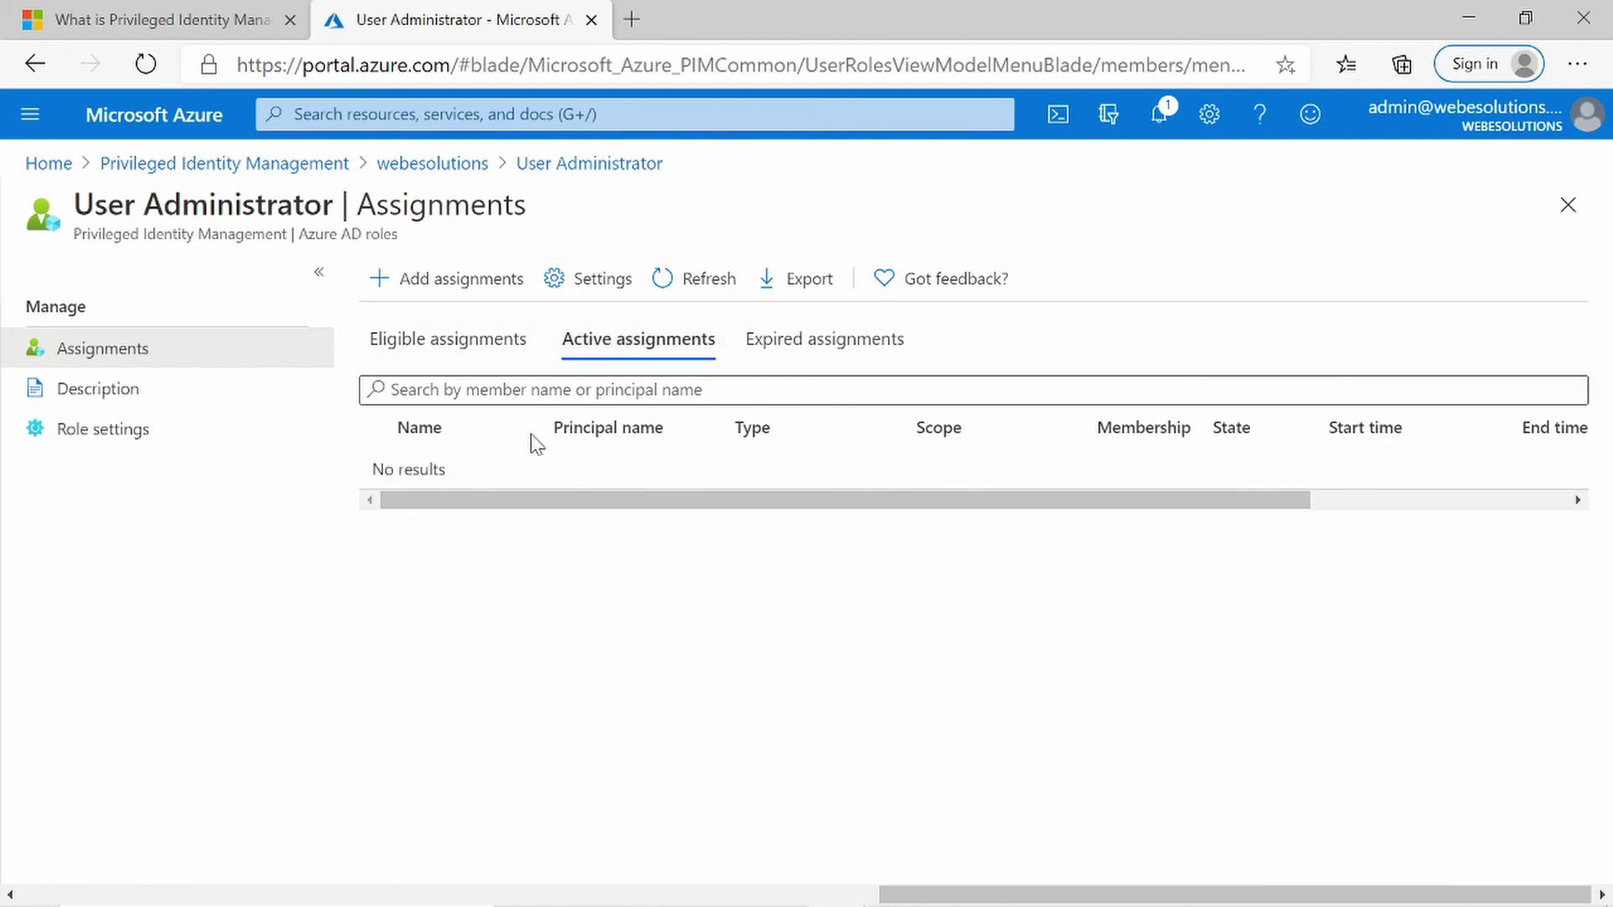
pyautogui.click(813, 348)
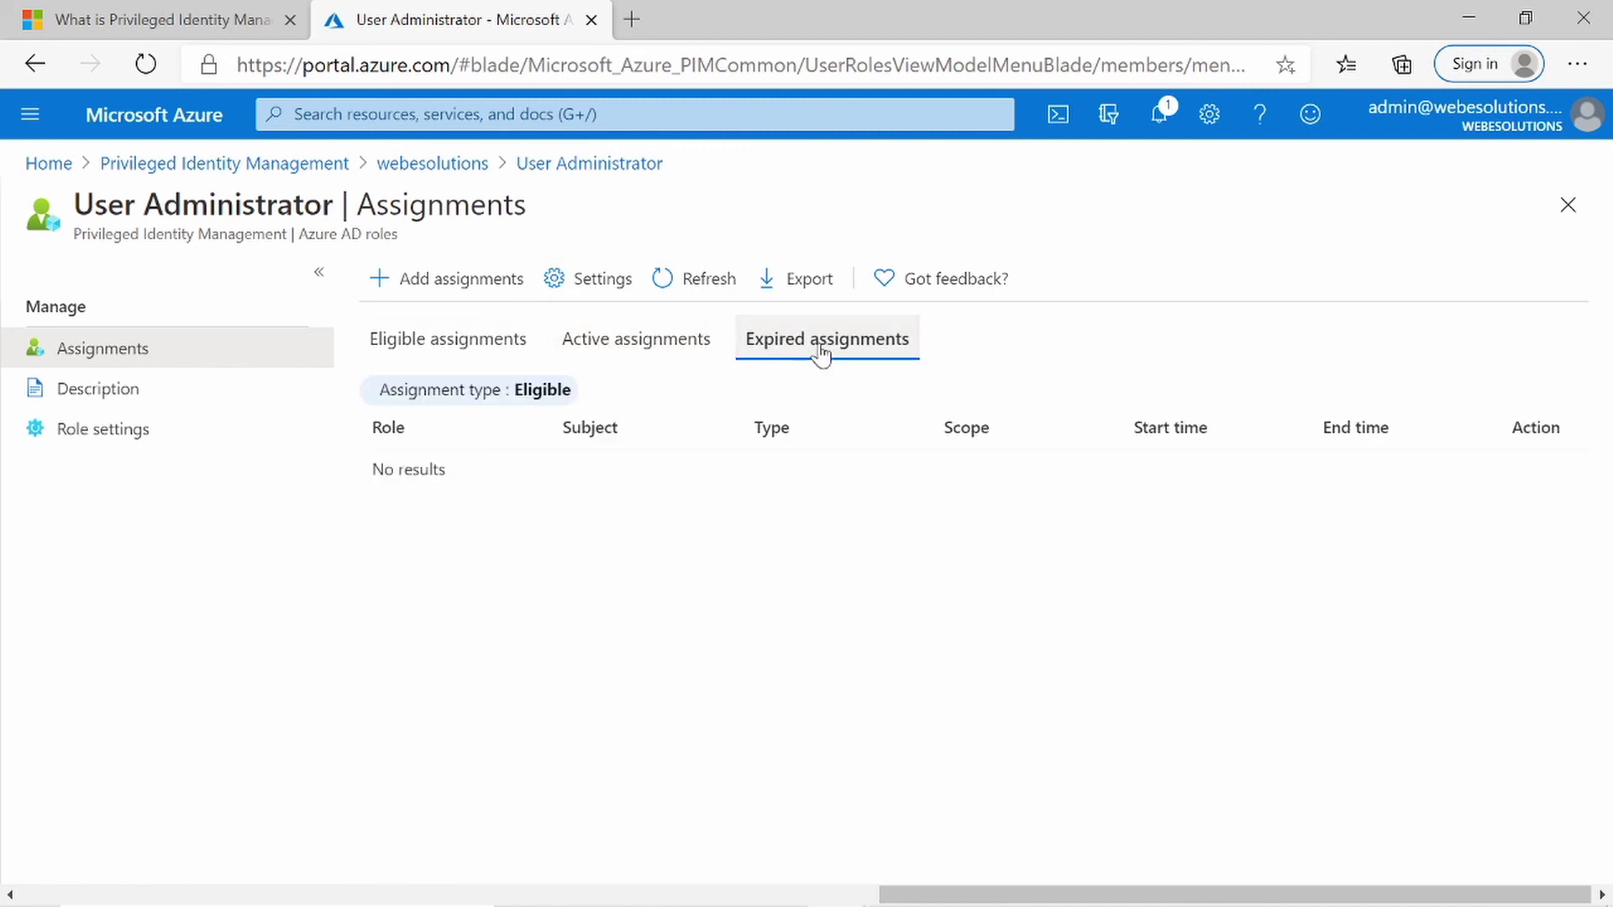
# Return to the Azure AD roles overview and examine the role assignment distribution, PIM activities and roles by assignment.
pyautogui.click(443, 169)
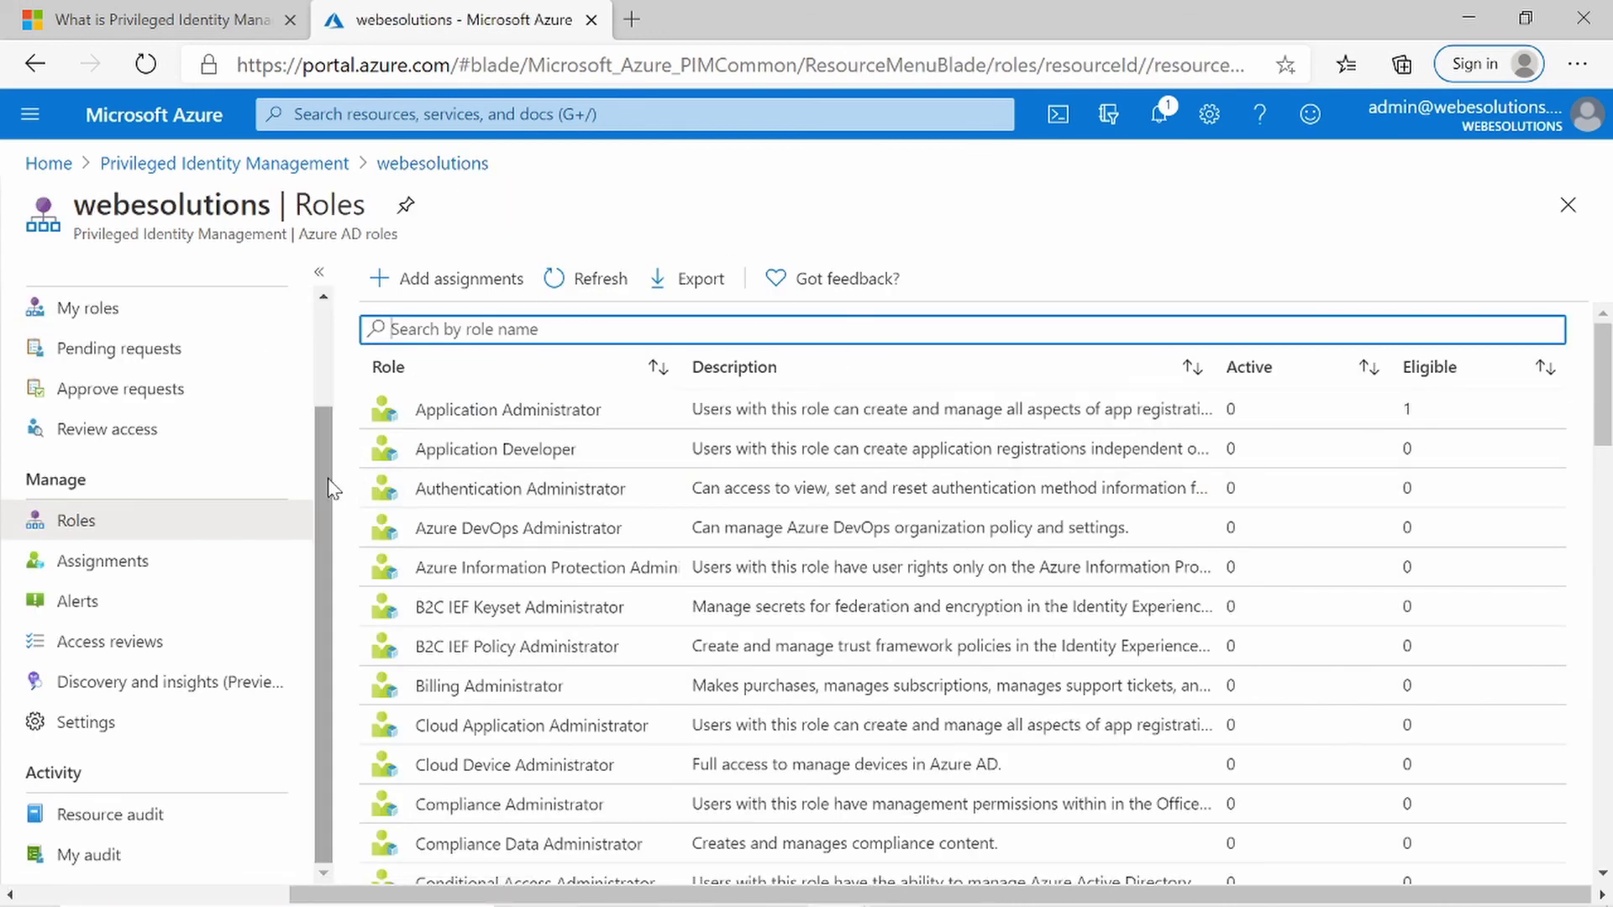
pyautogui.moveTo(324, 477); pyautogui.dragTo(325, 378)
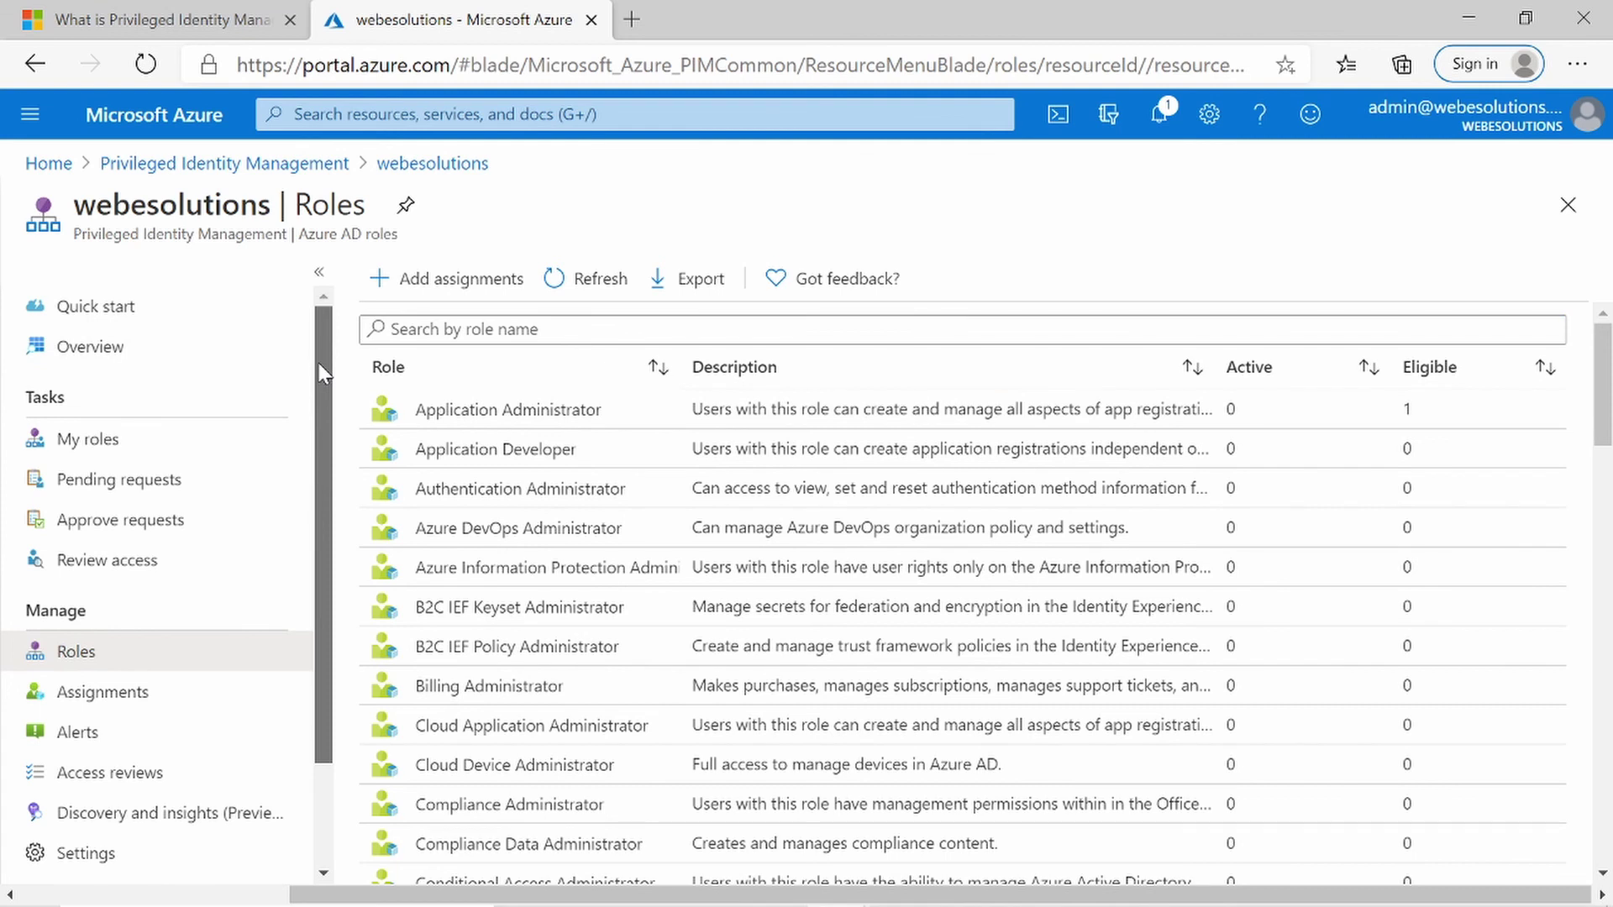
pyautogui.click(189, 364)
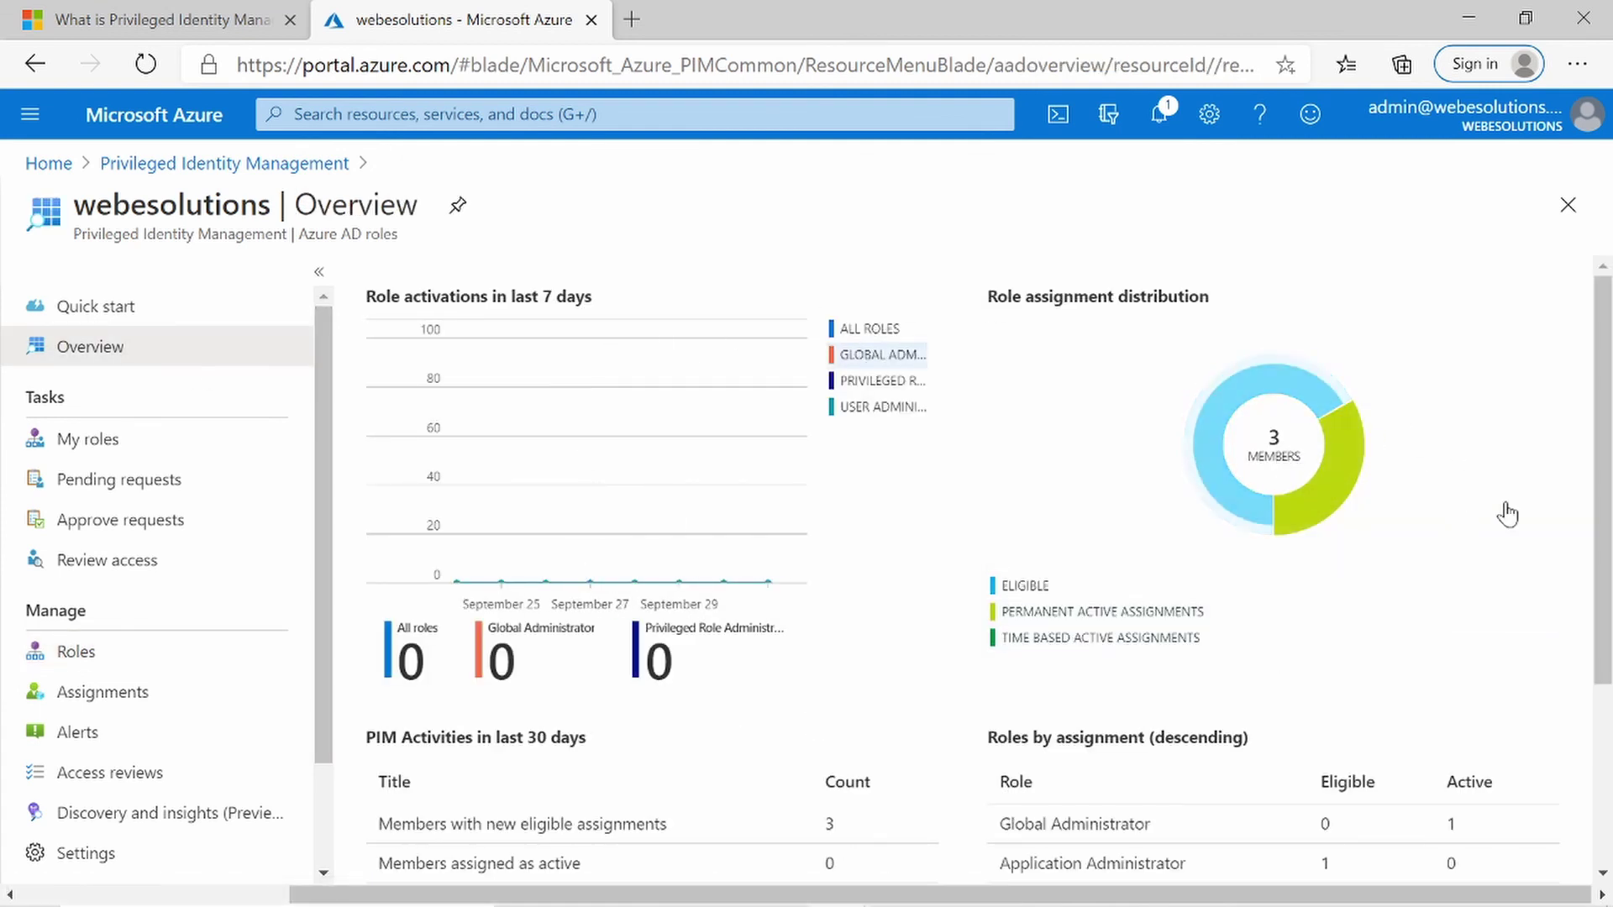
pyautogui.scroll(-2, 1508, 529)
pyautogui.scroll(-1, 1514, 540)
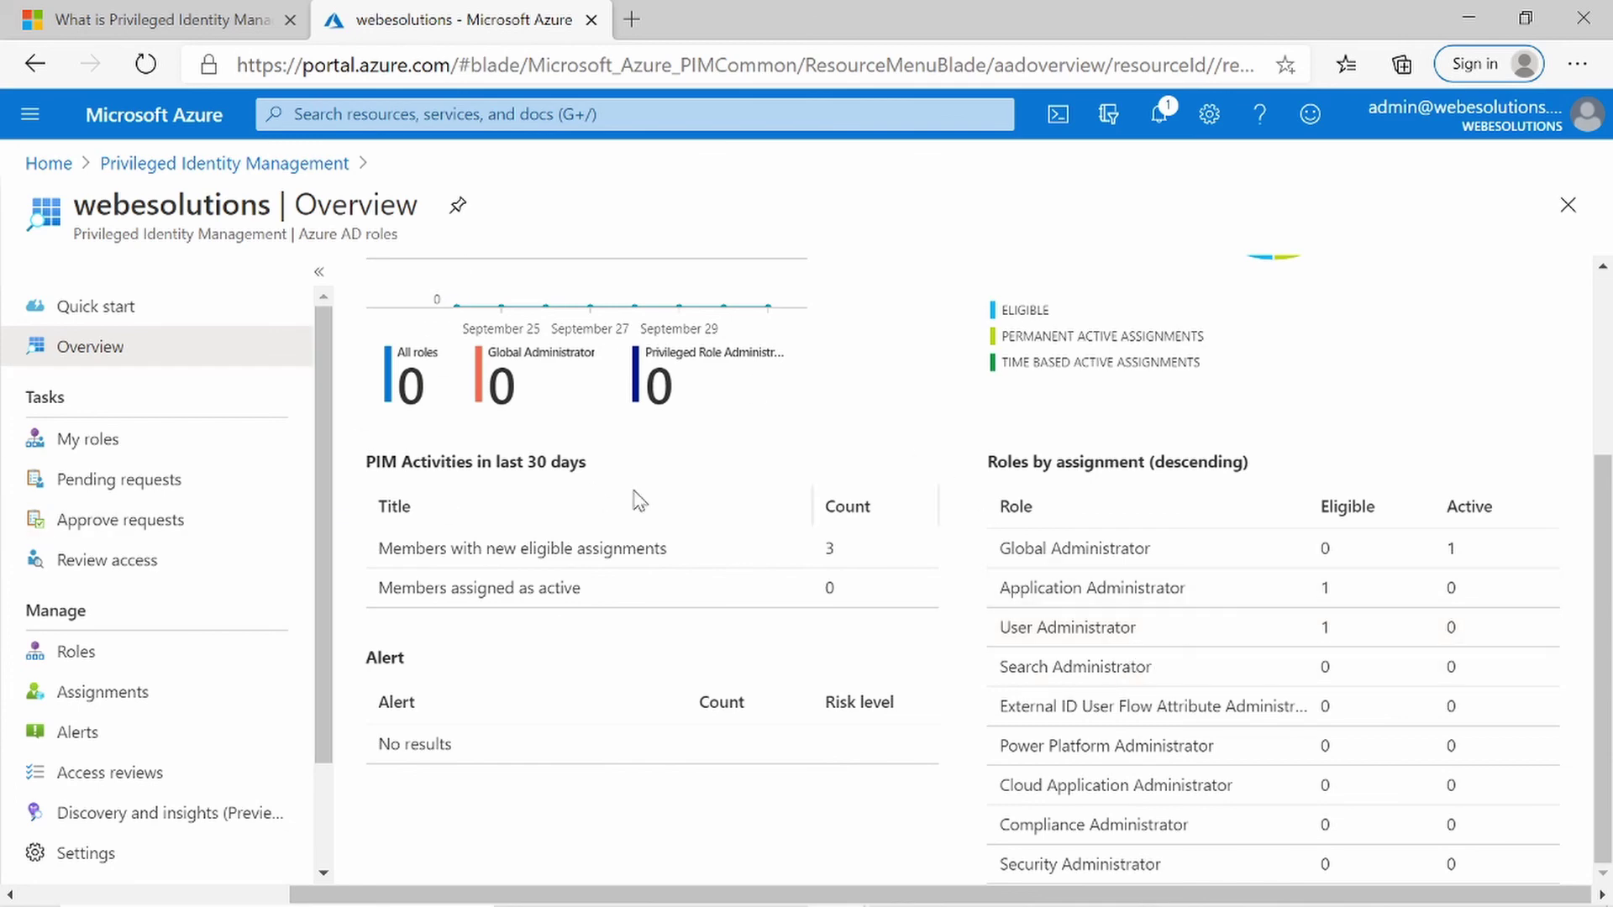
pyautogui.scroll(3, 1599, 513)
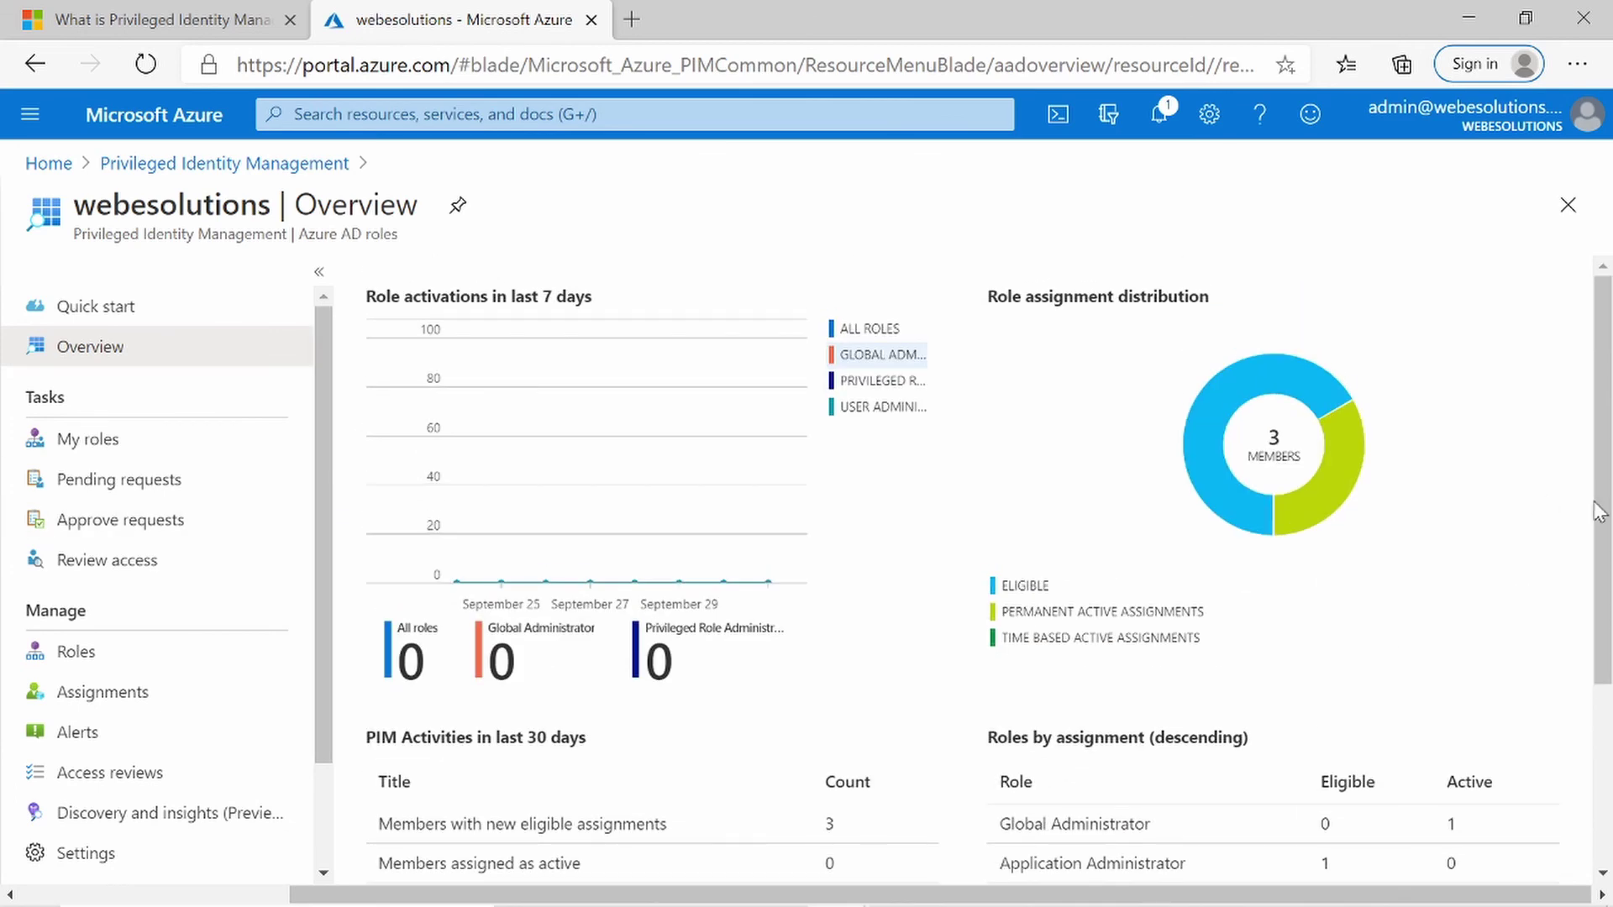